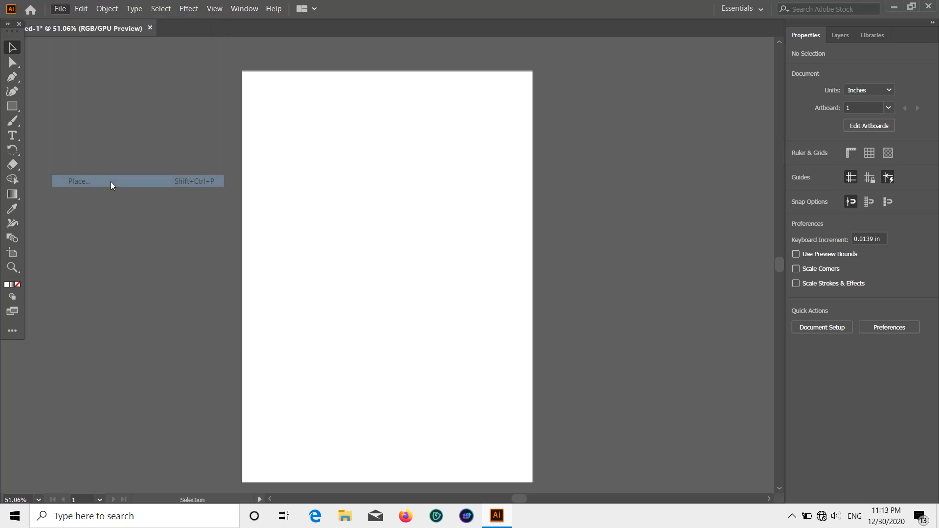
Place the living-room furniture photo across the full width at the top of the artboard, about 8.27 by 4.57 in
{"action": "left_click", "coordinate": [44, 98]}
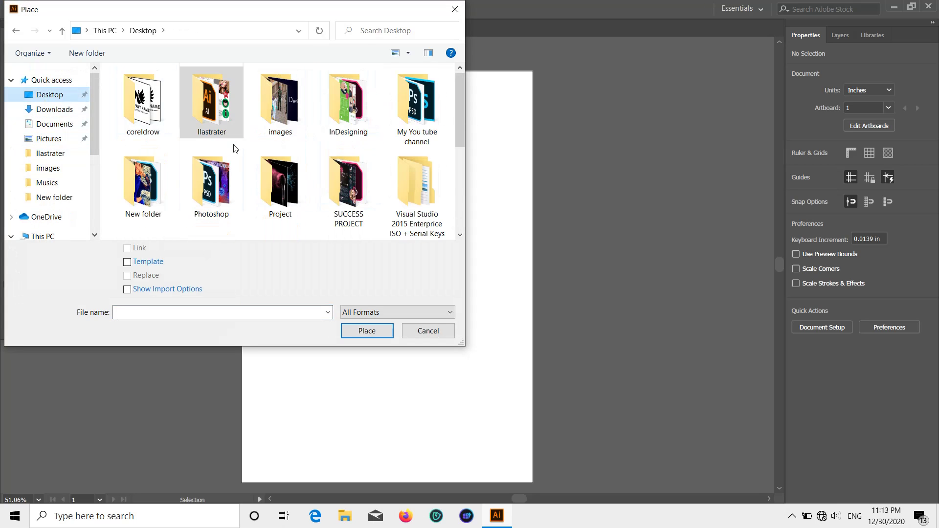
{"action": "scroll", "coordinate": [235, 147], "scroll_direction": "down", "scroll_amount": 5}
{"action": "left_click", "coordinate": [160, 139]}
{"action": "double_click", "coordinate": [160, 139]}
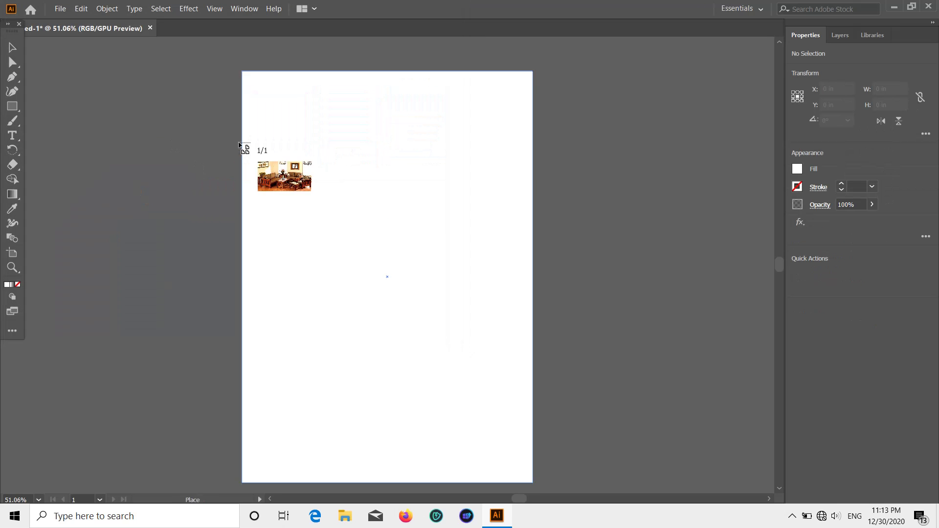
{"action": "left_click_drag", "start_coordinate": [337, 160], "coordinate": [533, 313]}
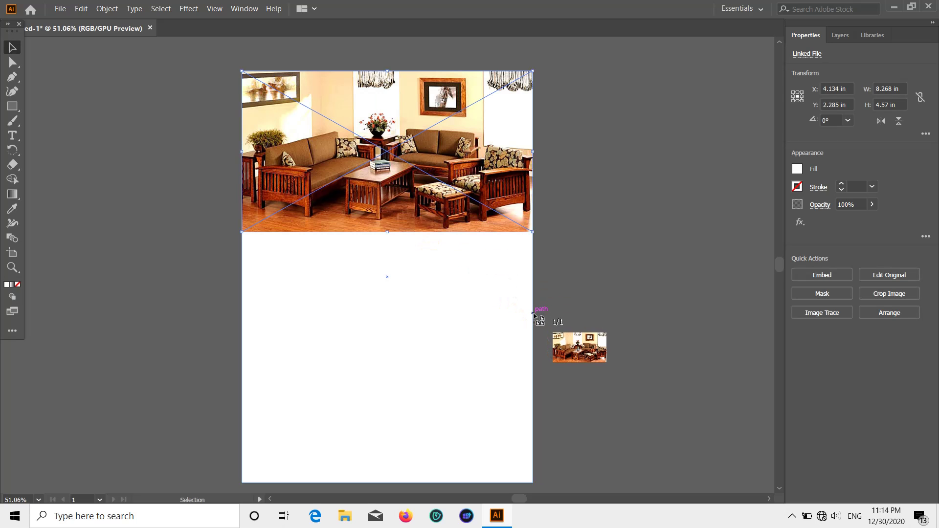
{"action": "left_click", "coordinate": [147, 186]}
{"action": "scroll", "coordinate": [292, 300], "scroll_direction": "down", "scroll_amount": 1}
{"action": "scroll", "coordinate": [287, 292], "scroll_direction": "up", "scroll_amount": 2}
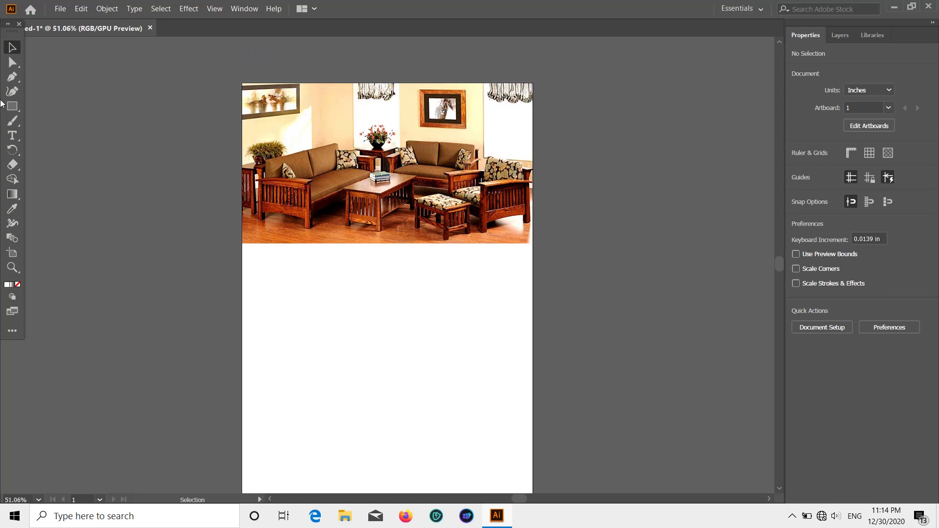
Draw a closed diagonal band with the Pen tool, from the photo's upper-right corner down to the artboard's left edge
{"action": "left_click", "coordinate": [13, 77]}
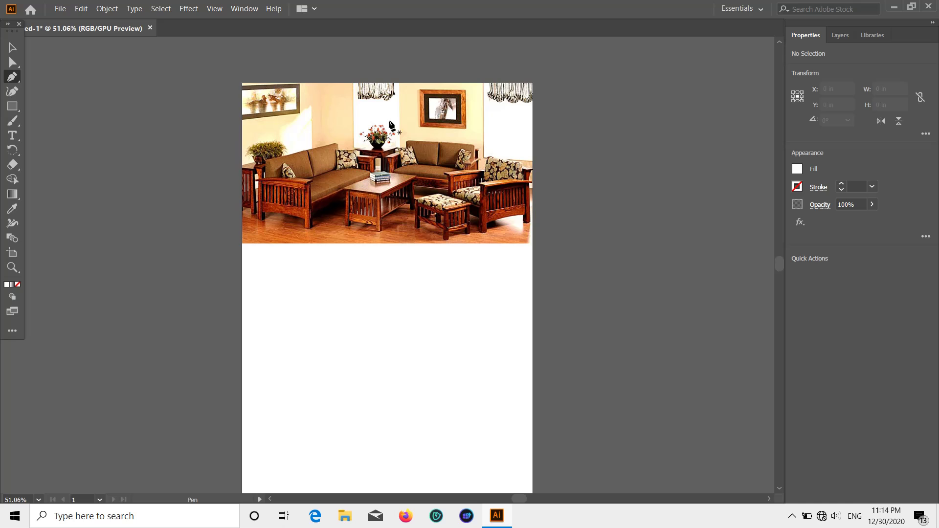
{"action": "left_click", "coordinate": [444, 84]}
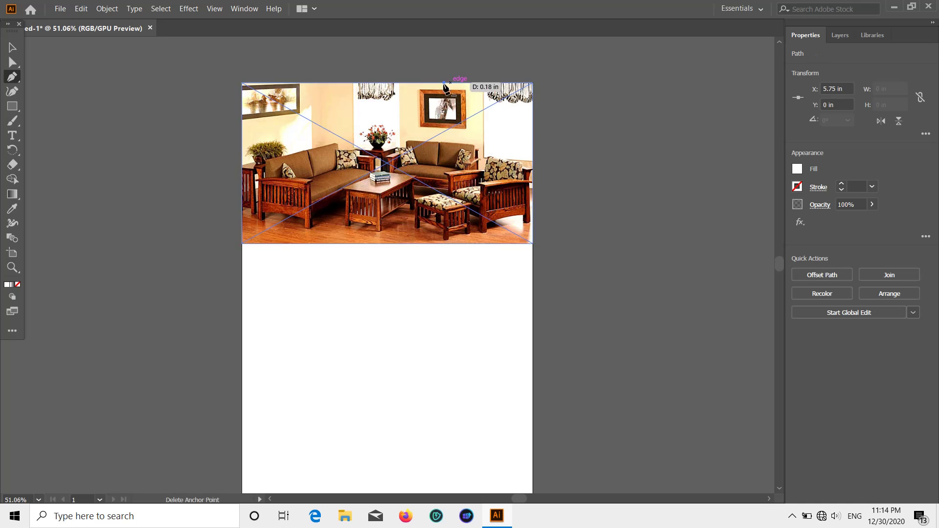
{"action": "left_click", "coordinate": [532, 83]}
{"action": "left_click", "coordinate": [531, 201]}
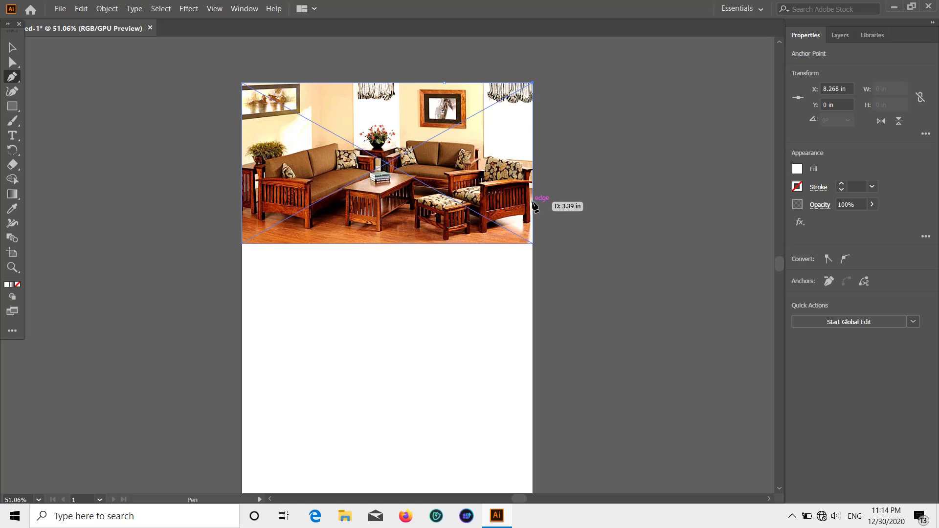
{"action": "left_click", "coordinate": [242, 397]}
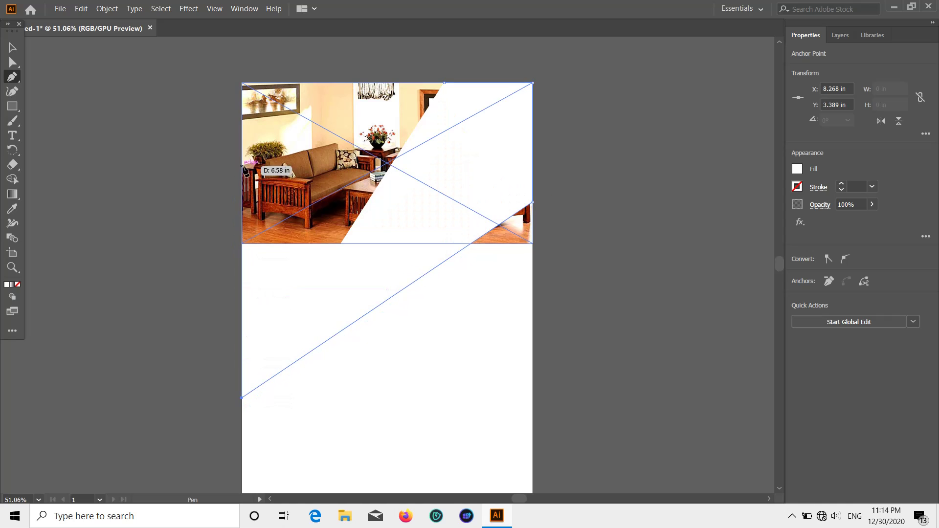
{"action": "left_click", "coordinate": [243, 216]}
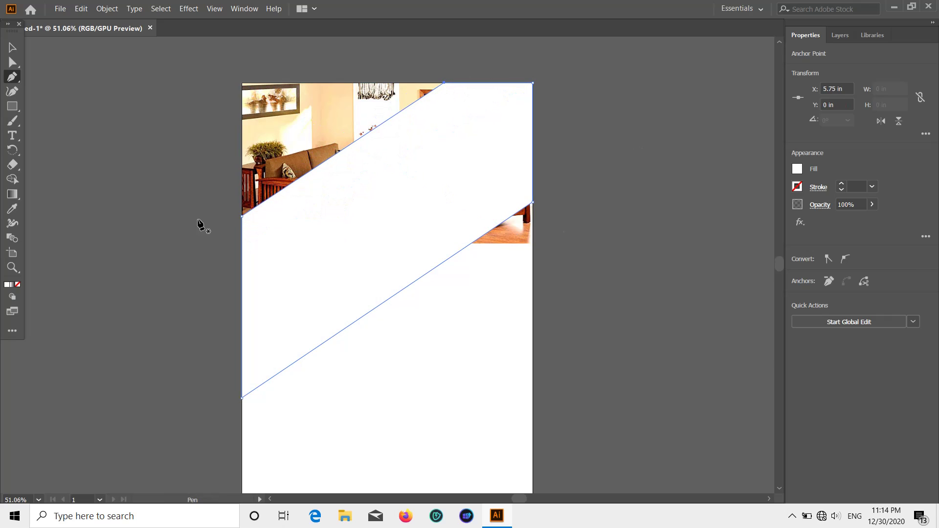
{"action": "key", "text": "v"}
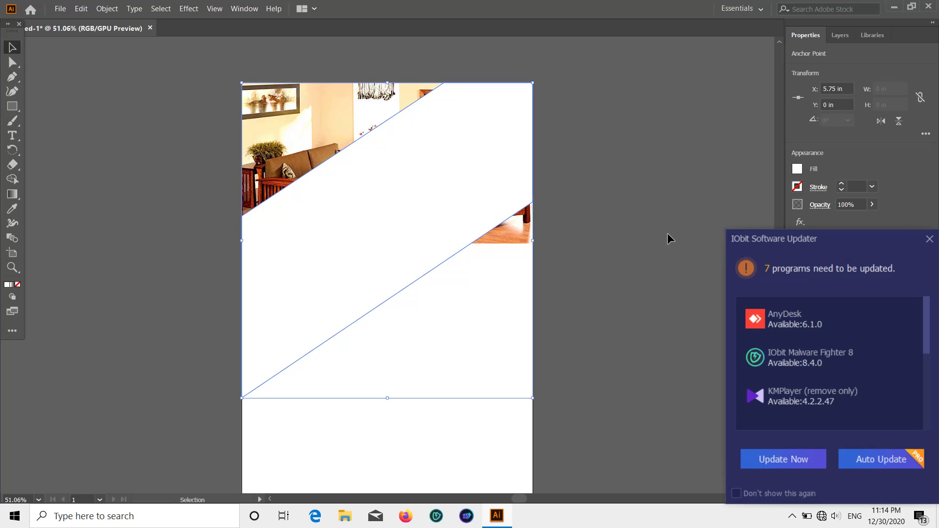
Dismiss the software updater notice, fill the diagonal band with CMYK Blue and lower its opacity to 62%
{"action": "left_click", "coordinate": [929, 240]}
{"action": "left_click", "coordinate": [798, 169]}
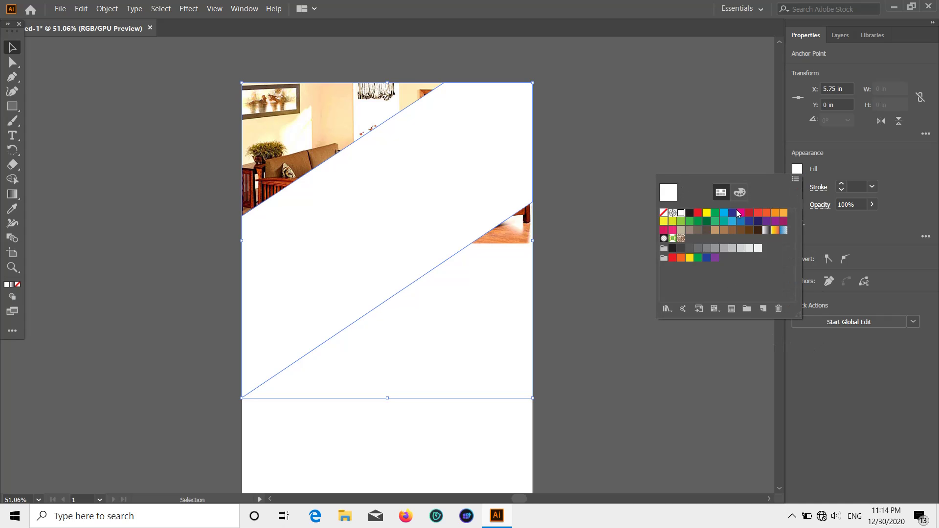
{"action": "left_click", "coordinate": [732, 213]}
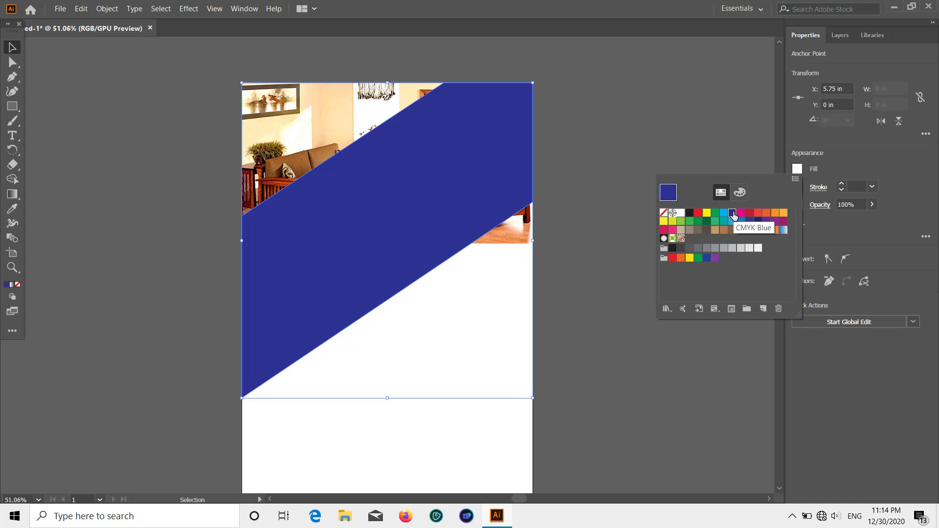
{"action": "left_click", "coordinate": [13, 48]}
{"action": "left_click", "coordinate": [371, 254]}
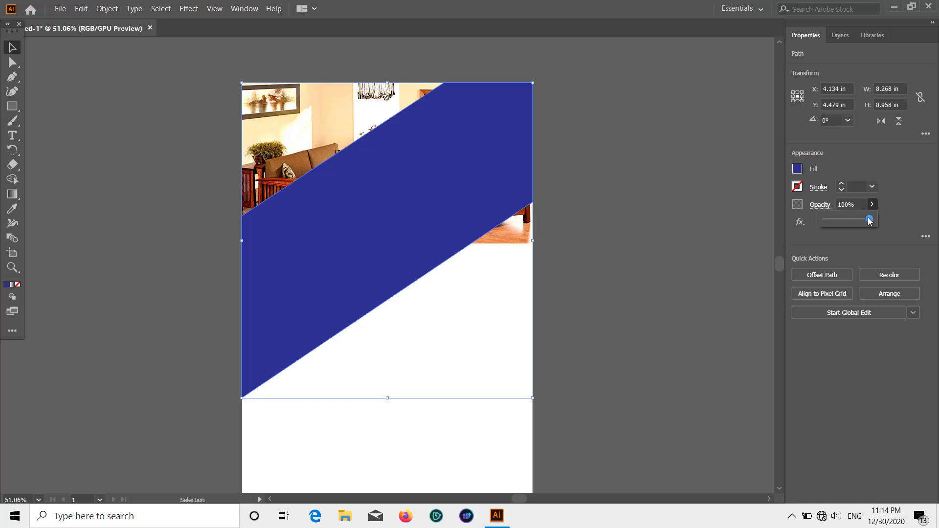
{"action": "left_click_drag", "start_coordinate": [869, 221], "coordinate": [851, 227]}
{"action": "left_click", "coordinate": [819, 227]}
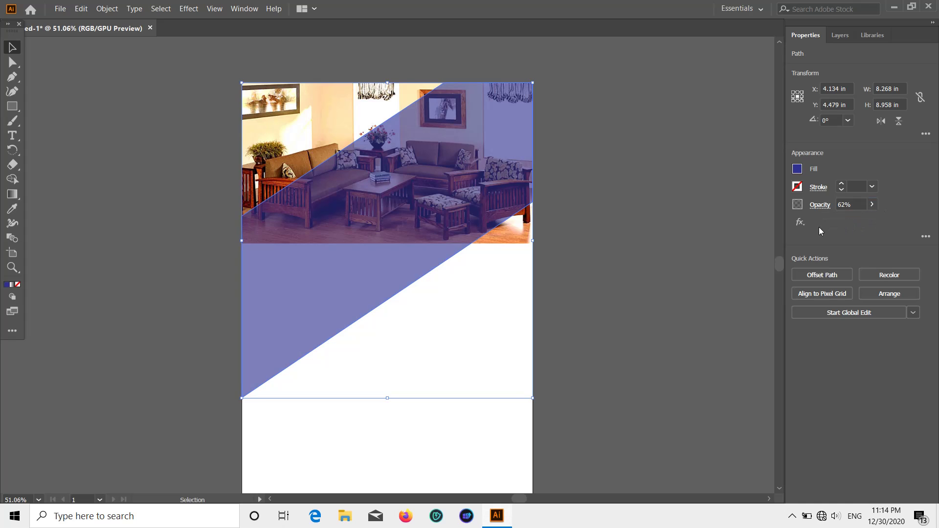
Fill the diagonal band with the bright cyan swatch and set its opacity to 29%
{"action": "left_click", "coordinate": [797, 169]}
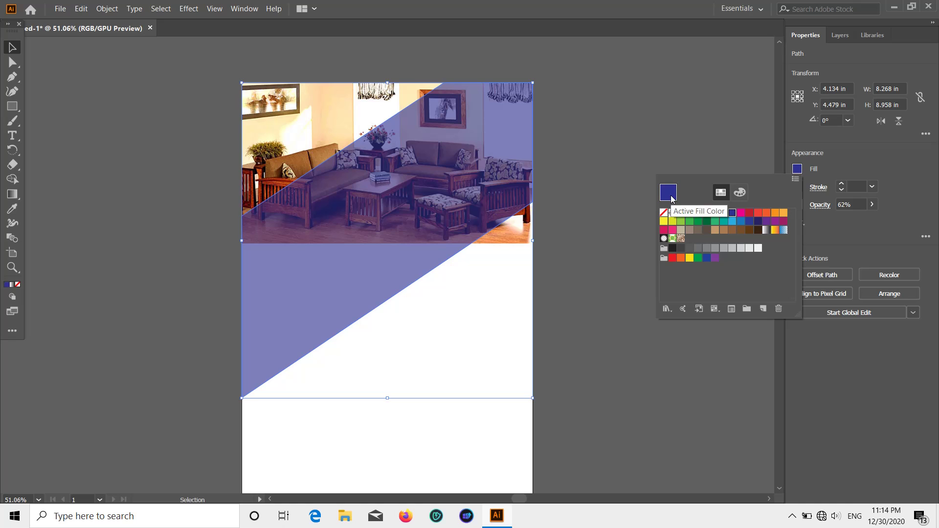
{"action": "left_click", "coordinate": [723, 214]}
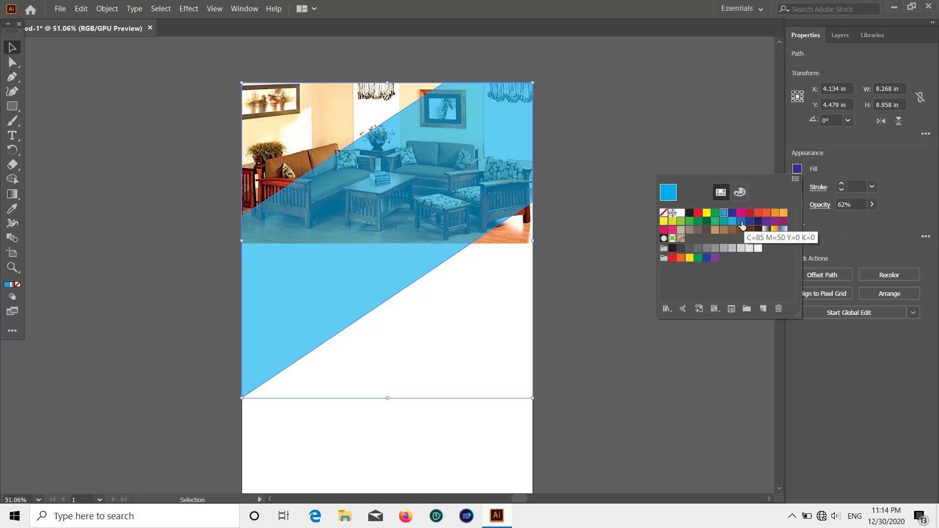
{"action": "left_click", "coordinate": [740, 222]}
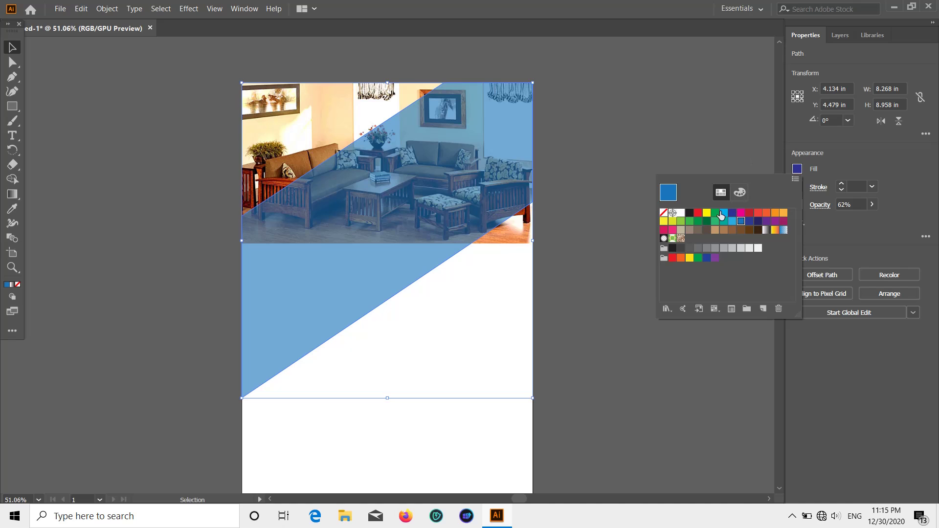
{"action": "left_click", "coordinate": [724, 214]}
{"action": "left_click", "coordinate": [728, 155]}
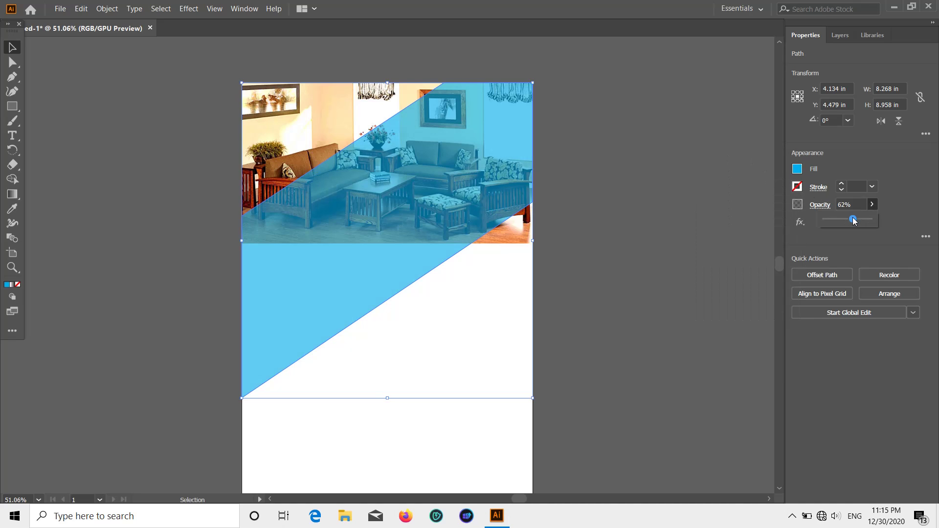
{"action": "left_click_drag", "start_coordinate": [853, 221], "coordinate": [840, 225]}
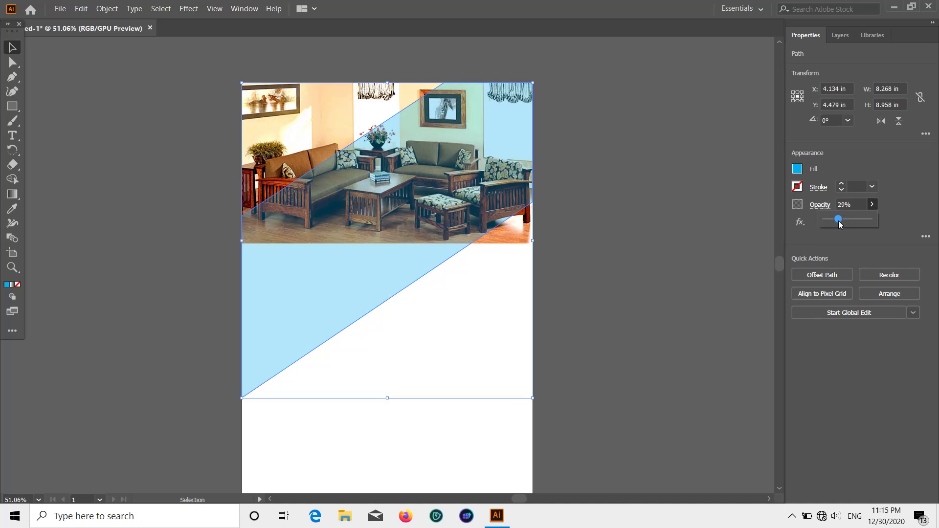
{"action": "left_click", "coordinate": [647, 252]}
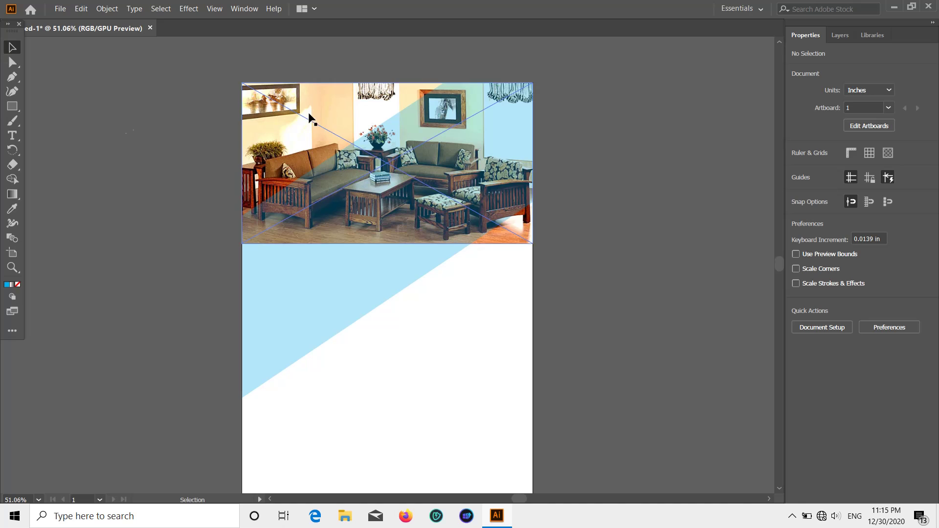
Draw a solid cyan triangle with the Pen tool in the artboard's lower-left corner, reaching up the left edge to the photo's bottom
{"action": "scroll", "coordinate": [79, 185], "scroll_direction": "down", "scroll_amount": 4}
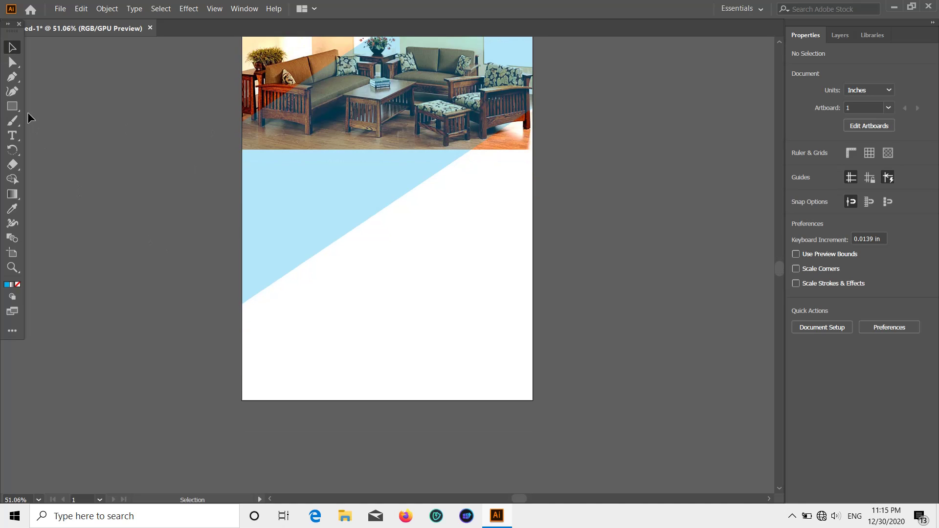
{"action": "left_click", "coordinate": [12, 78]}
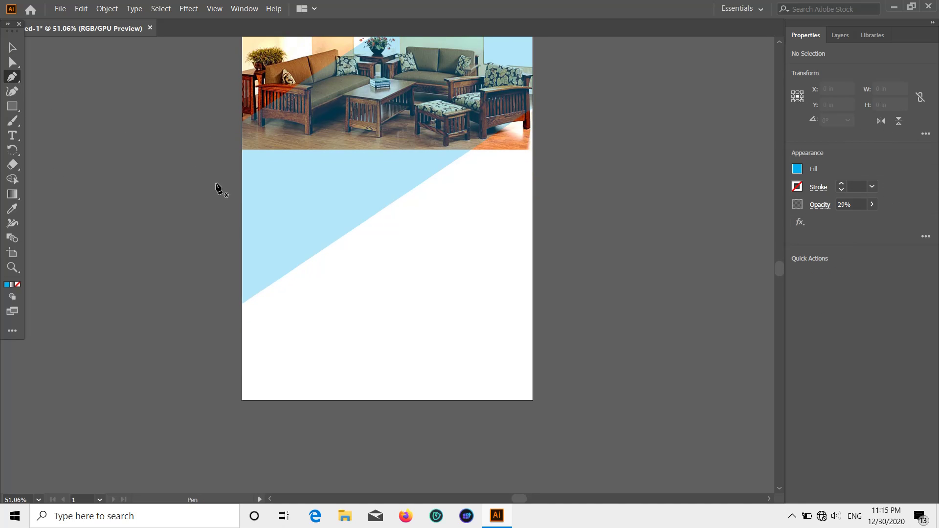
{"action": "left_click", "coordinate": [242, 145]}
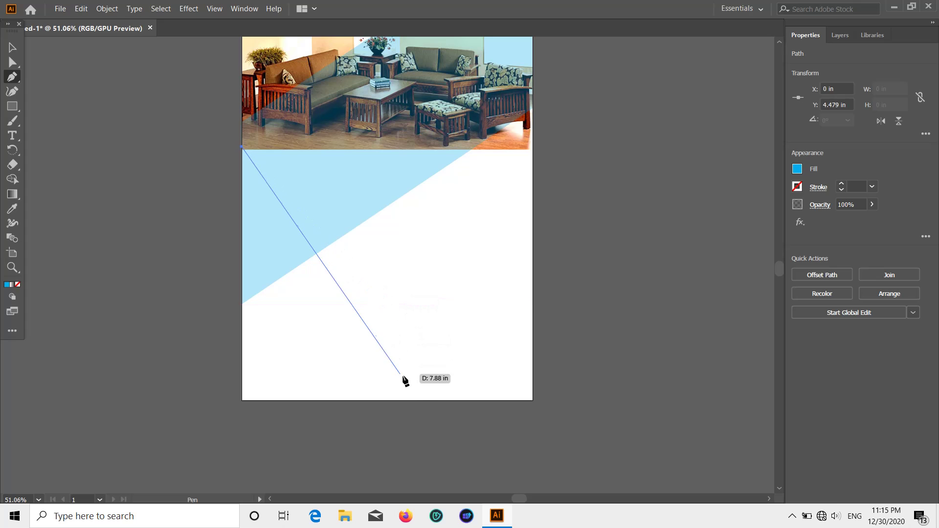
{"action": "left_click", "coordinate": [436, 400]}
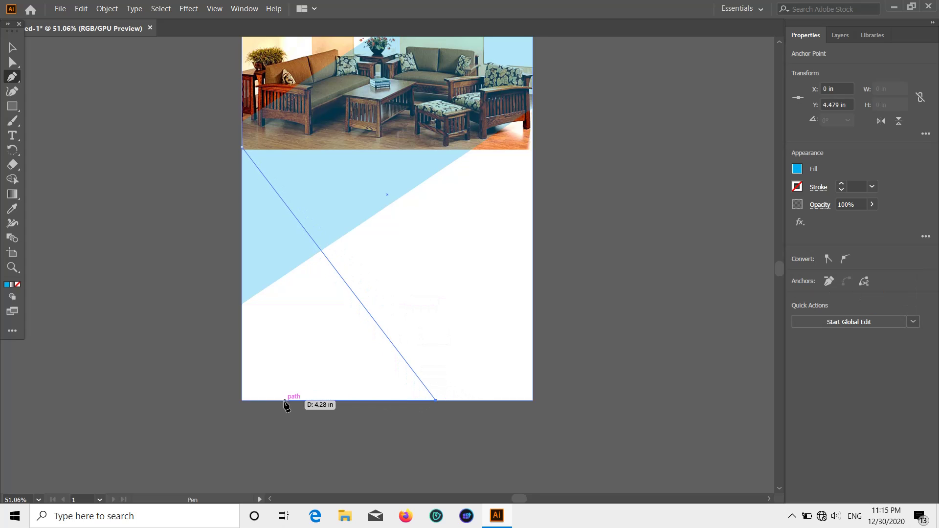
{"action": "left_click", "coordinate": [242, 400]}
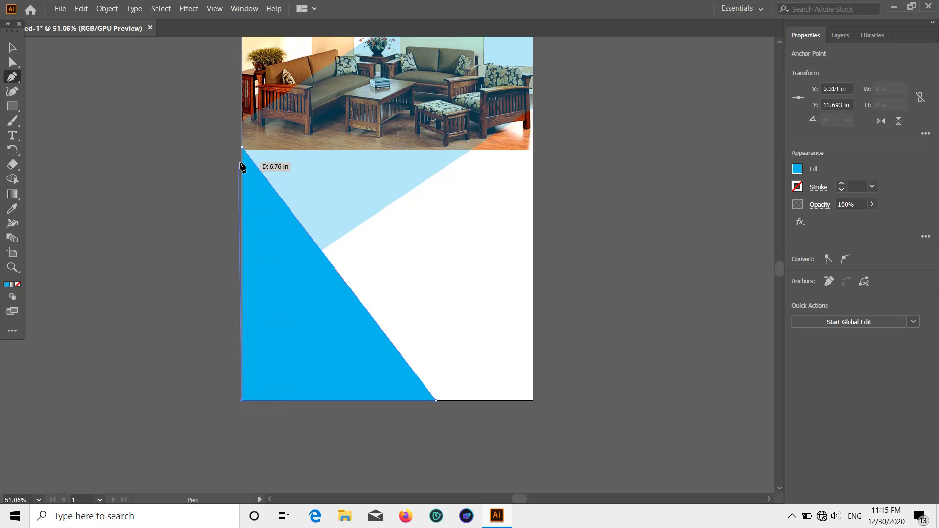
{"action": "left_click", "coordinate": [242, 146]}
{"action": "scroll", "coordinate": [355, 306], "scroll_direction": "up", "scroll_amount": 2}
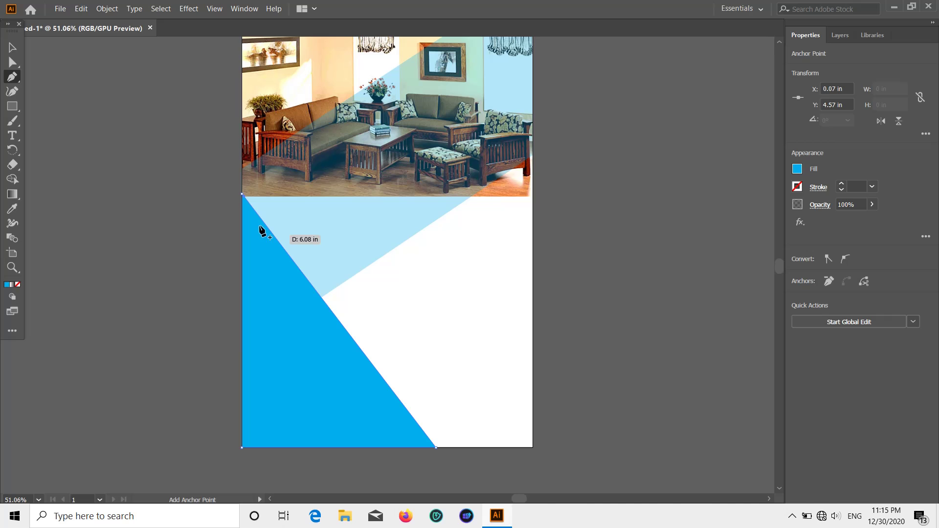
{"action": "left_click", "coordinate": [242, 194]}
Draw a cyan triangle with the Pen tool on the photo's left edge, starting at the band's left corner and pointing right
{"action": "scroll", "coordinate": [352, 252], "scroll_direction": "up", "scroll_amount": 2}
{"action": "scroll", "coordinate": [317, 259], "scroll_direction": "up", "scroll_amount": 1}
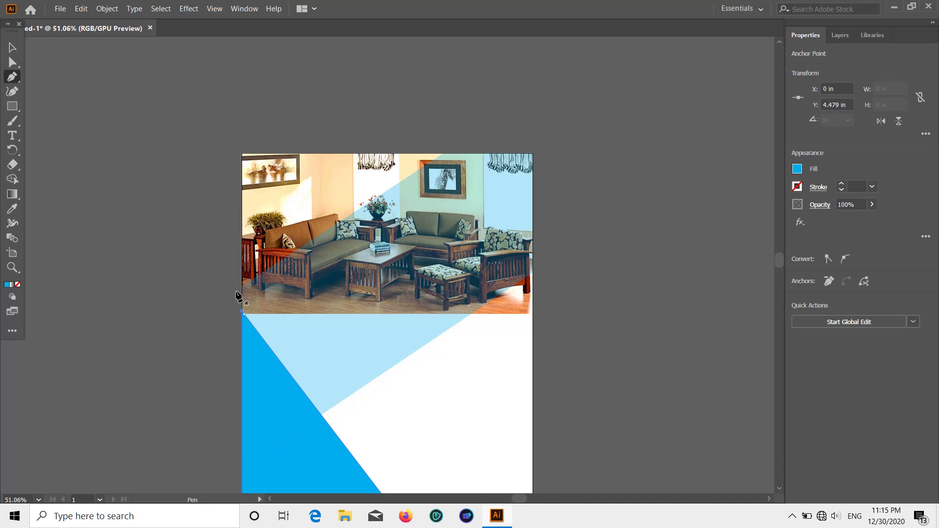
{"action": "scroll", "coordinate": [236, 294], "scroll_direction": "up", "scroll_amount": 5}
{"action": "scroll", "coordinate": [239, 296], "scroll_direction": "down", "scroll_amount": 2}
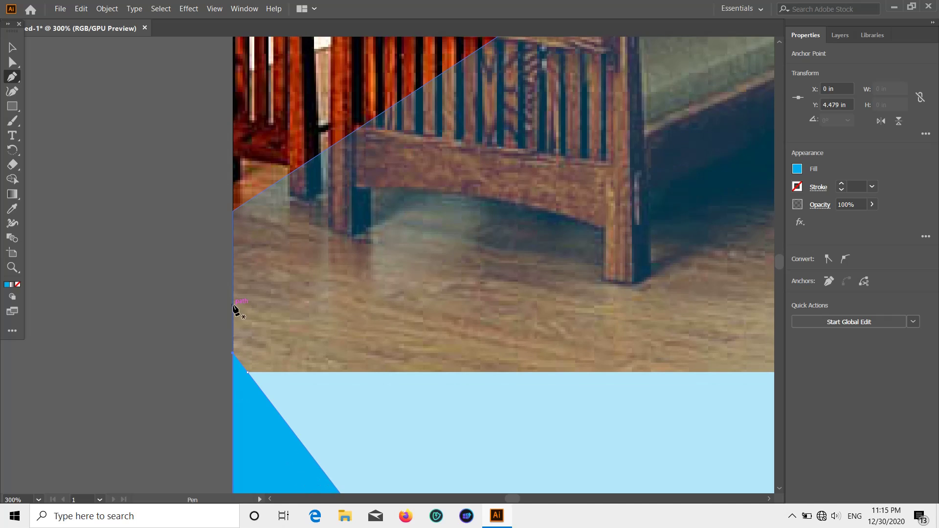
{"action": "scroll", "coordinate": [234, 309], "scroll_direction": "down", "scroll_amount": 5}
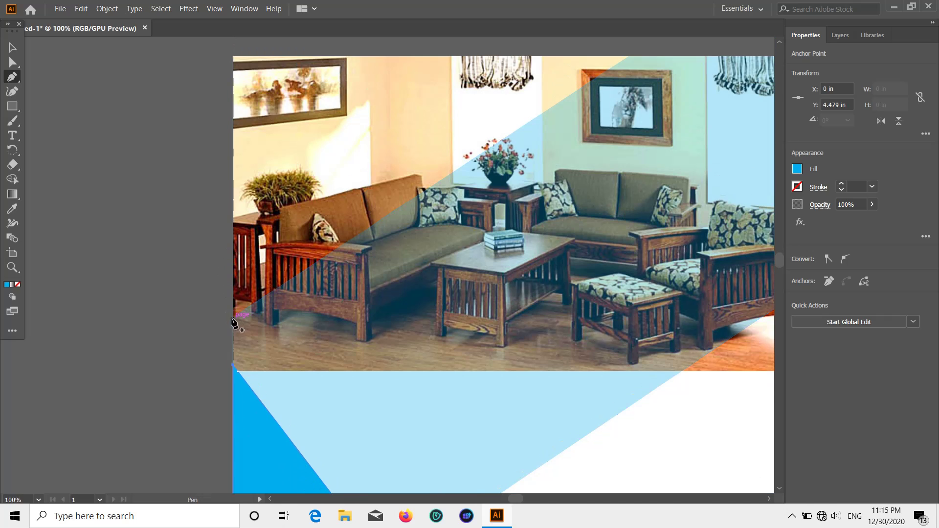
{"action": "left_click", "coordinate": [233, 317]}
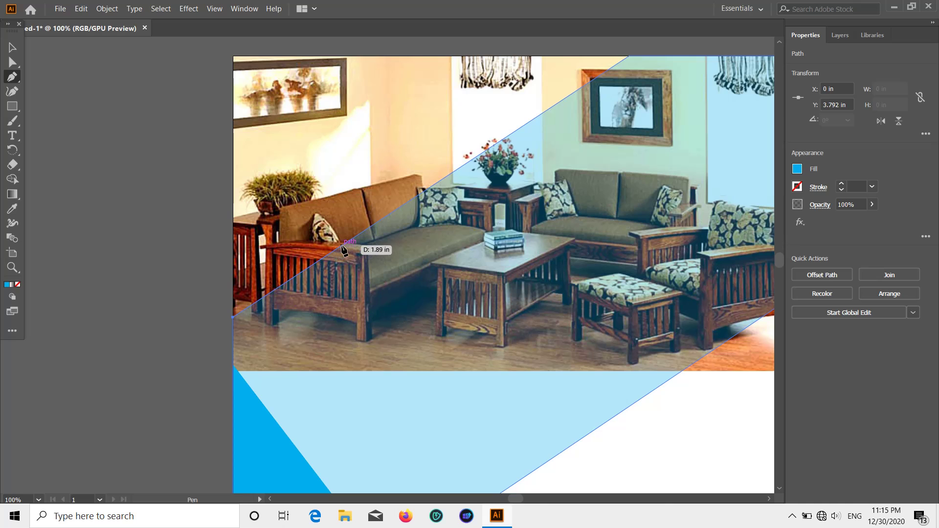
{"action": "left_click", "coordinate": [344, 244]}
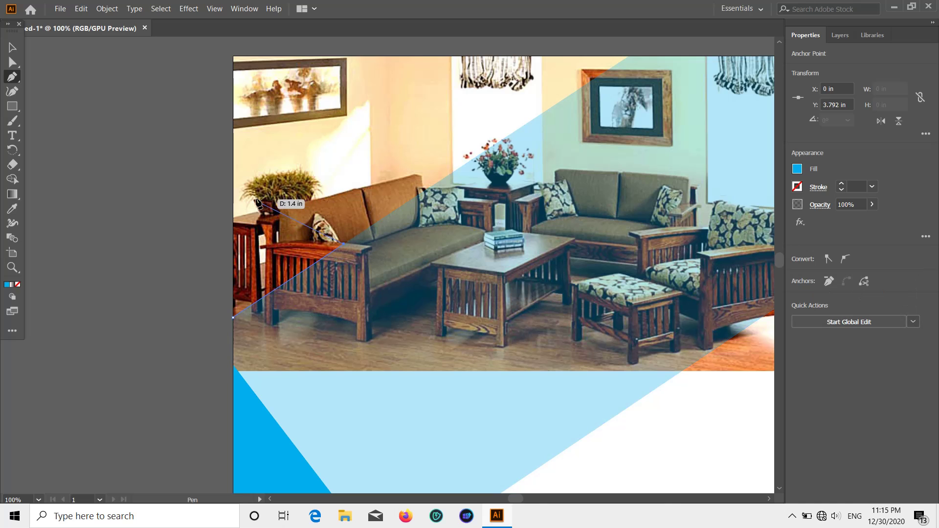
{"action": "left_click", "coordinate": [233, 167]}
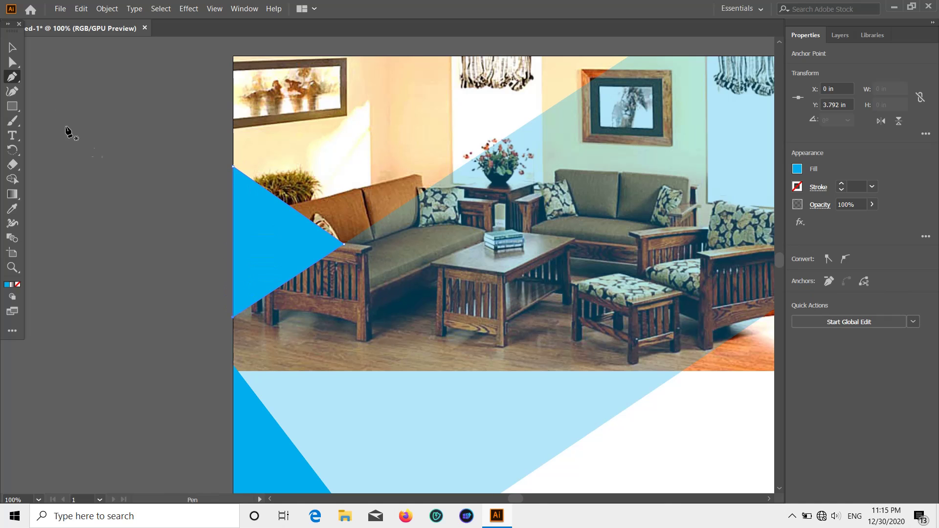
Enlarge the triangle on the photo from its centre to about 2.72 by 3.5 in, and undo a trial move to the artboard edge
{"action": "left_click", "coordinate": [13, 48]}
{"action": "scroll", "coordinate": [283, 256], "scroll_direction": "down", "scroll_amount": 2}
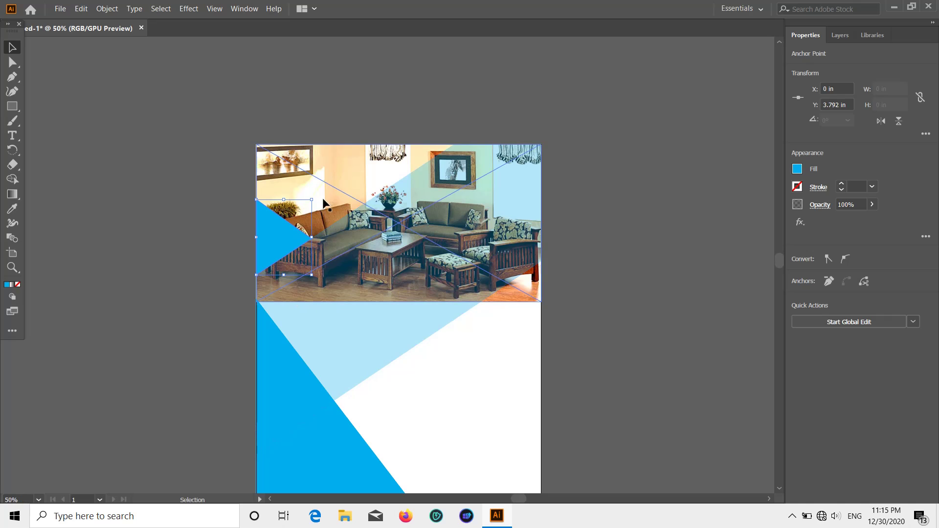
{"action": "left_click_drag", "start_coordinate": [311, 199], "coordinate": [331, 177]}
{"action": "left_click_drag", "start_coordinate": [282, 239], "coordinate": [303, 227]}
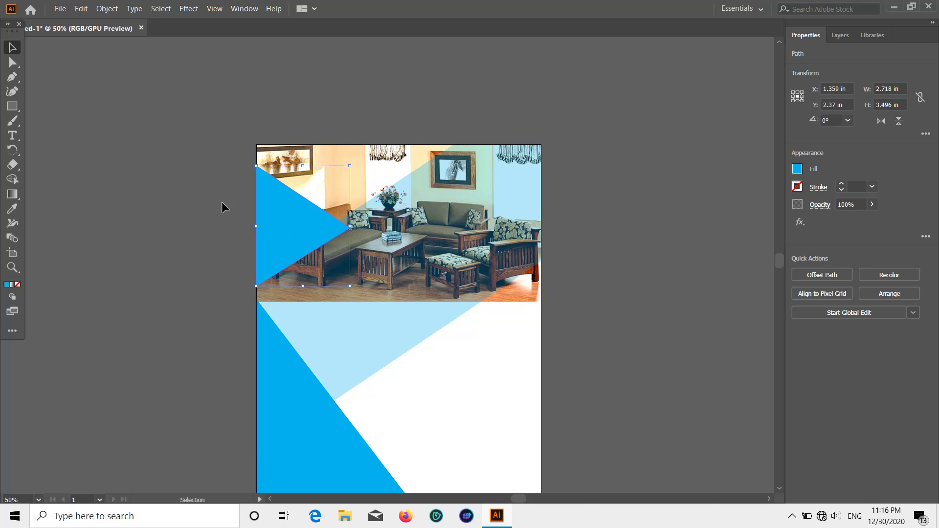
{"action": "key", "text": "ctrl+z"}
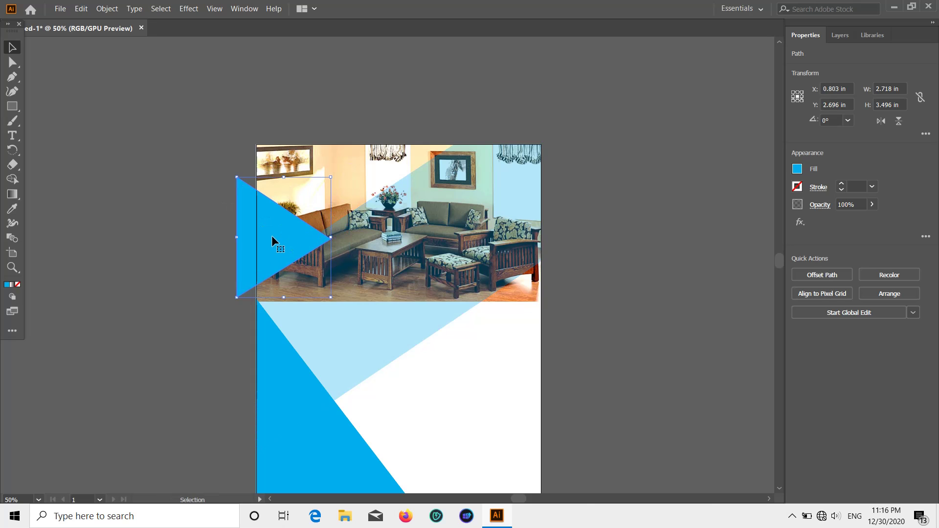
Undo the triangle's centred enlargement and instead enlarge it to about 2.05 by 2.8 in, flush with the artboard's left edge
{"action": "key", "text": "ctrl+z"}
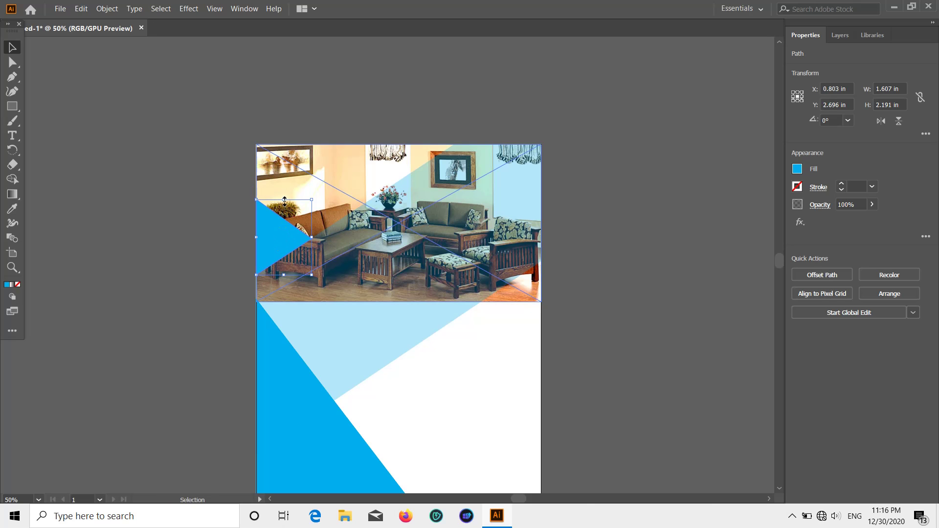
{"action": "left_click_drag", "start_coordinate": [285, 200], "coordinate": [286, 180]}
{"action": "left_click_drag", "start_coordinate": [284, 221], "coordinate": [292, 222]}
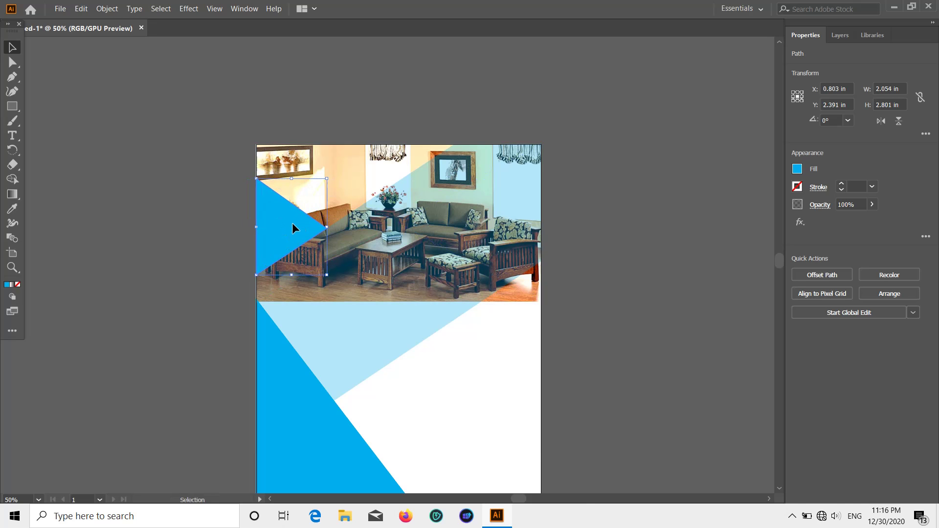
{"action": "left_click", "coordinate": [538, 221]}
{"action": "scroll", "coordinate": [663, 254], "scroll_direction": "down", "scroll_amount": 3}
{"action": "left_click", "coordinate": [654, 262]}
{"action": "scroll", "coordinate": [618, 310], "scroll_direction": "down", "scroll_amount": 10}
{"action": "scroll", "coordinate": [610, 321], "scroll_direction": "up", "scroll_amount": 6}
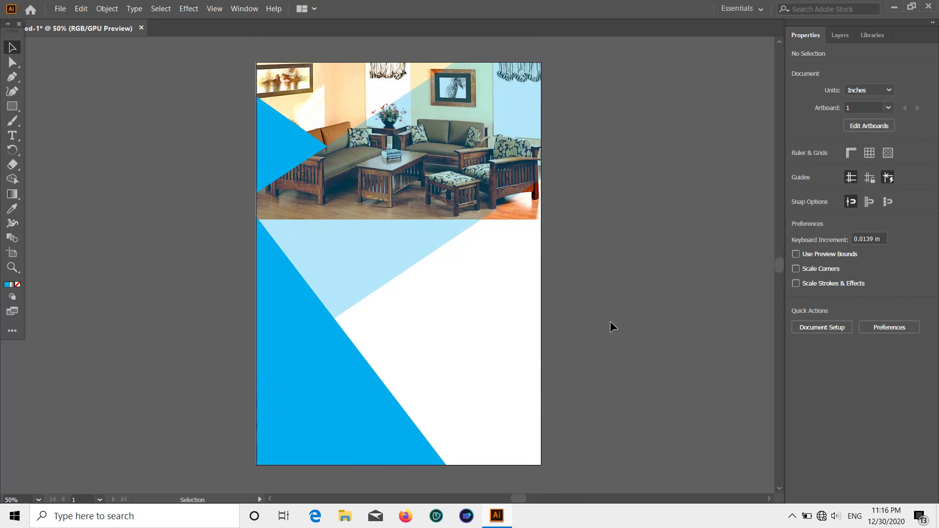
Duplicate the photo's cyan triangle onto the white area below the photo and flip the copy horizontally
{"action": "left_click", "coordinate": [281, 142]}
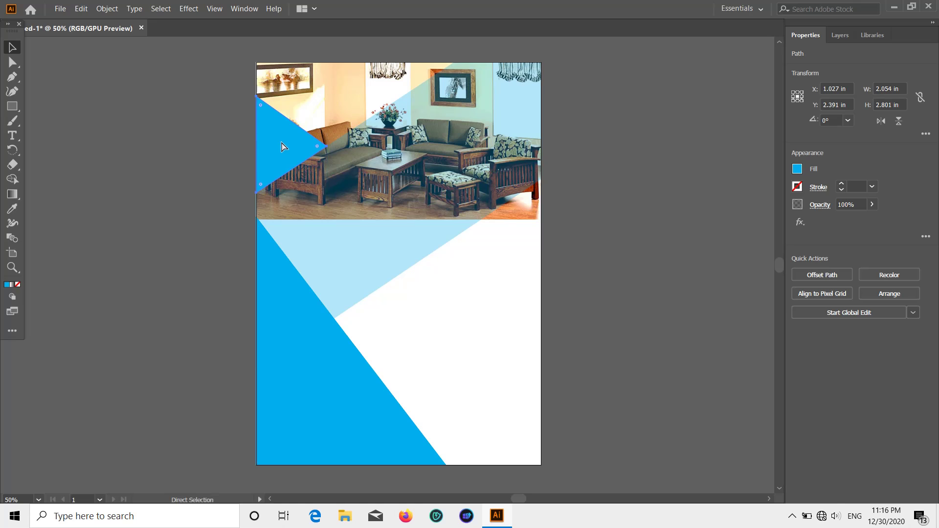
{"action": "left_click_drag", "start_coordinate": [279, 142], "coordinate": [474, 277]}
{"action": "left_click", "coordinate": [615, 266]}
{"action": "left_click", "coordinate": [492, 263]}
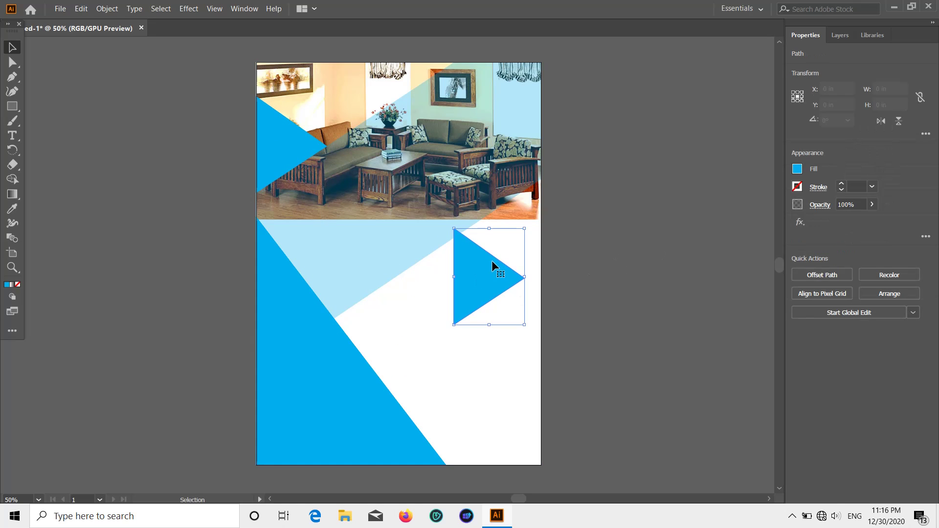
{"action": "left_click", "coordinate": [881, 121]}
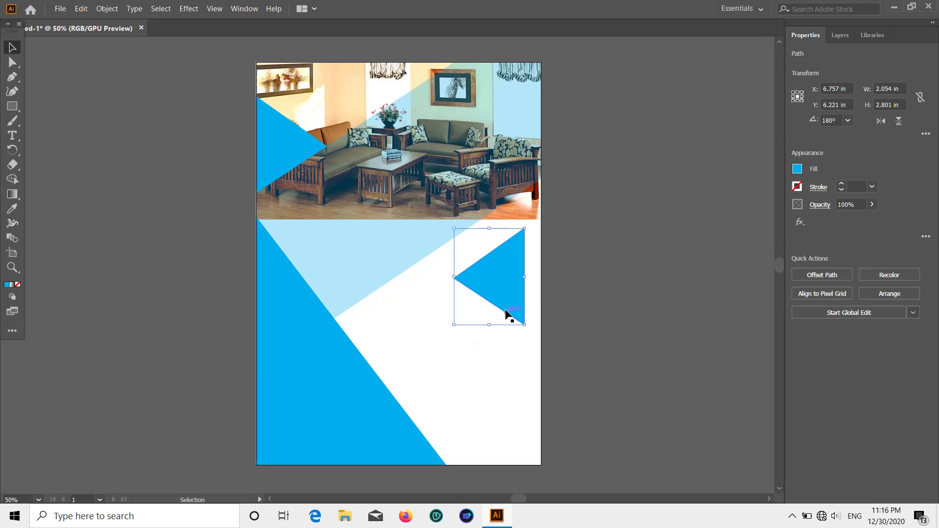
Move the flipped triangle against the artboard's right edge and stack a second copy directly above it, overlapping the photo's lower corner
{"action": "left_click_drag", "start_coordinate": [506, 311], "coordinate": [527, 351]}
{"action": "left_click", "coordinate": [632, 233]}
{"action": "left_click", "coordinate": [526, 246]}
{"action": "left_click", "coordinate": [623, 336]}
{"action": "left_click", "coordinate": [530, 260]}
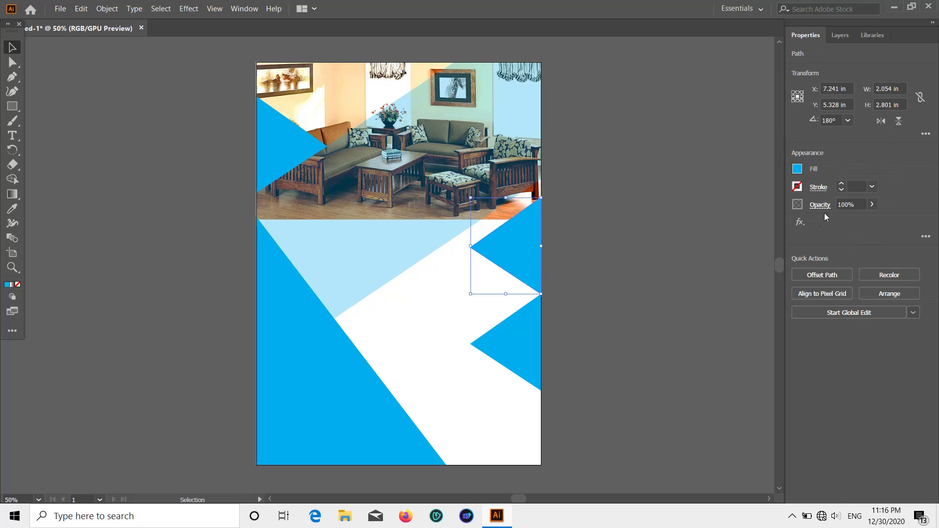
Set the opacity of both triangles on the artboard's right edge to 29%
{"action": "left_click", "coordinate": [361, 265]}
{"action": "left_click", "coordinate": [528, 256]}
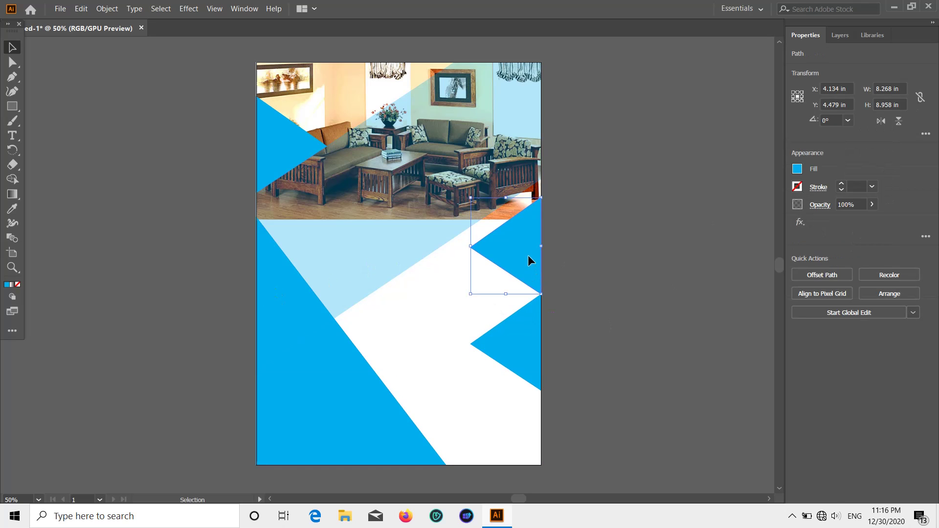
{"action": "left_click", "coordinate": [871, 205]}
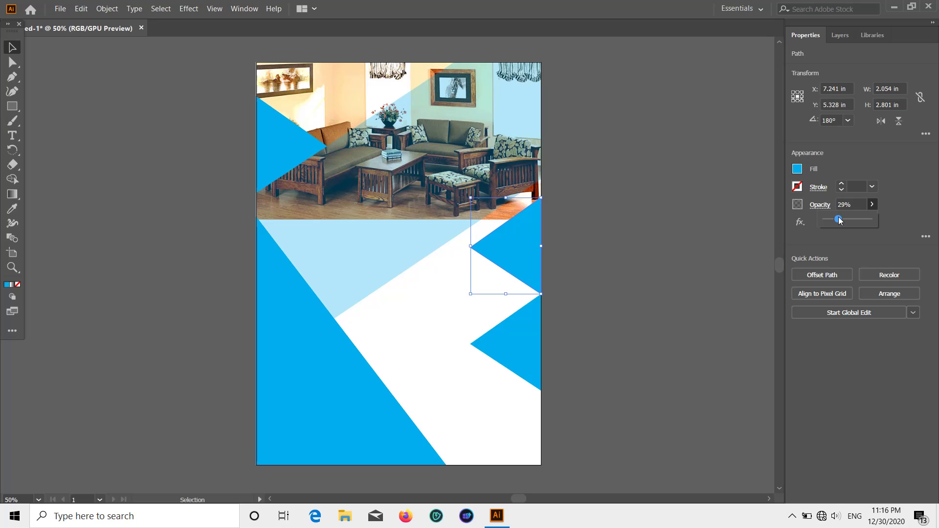
{"action": "left_click", "coordinate": [521, 342]}
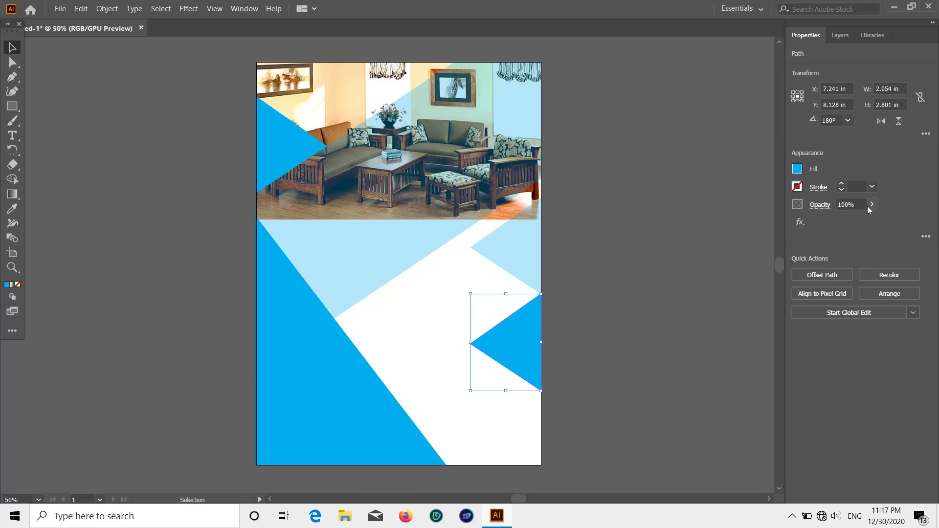
{"action": "left_click", "coordinate": [871, 204]}
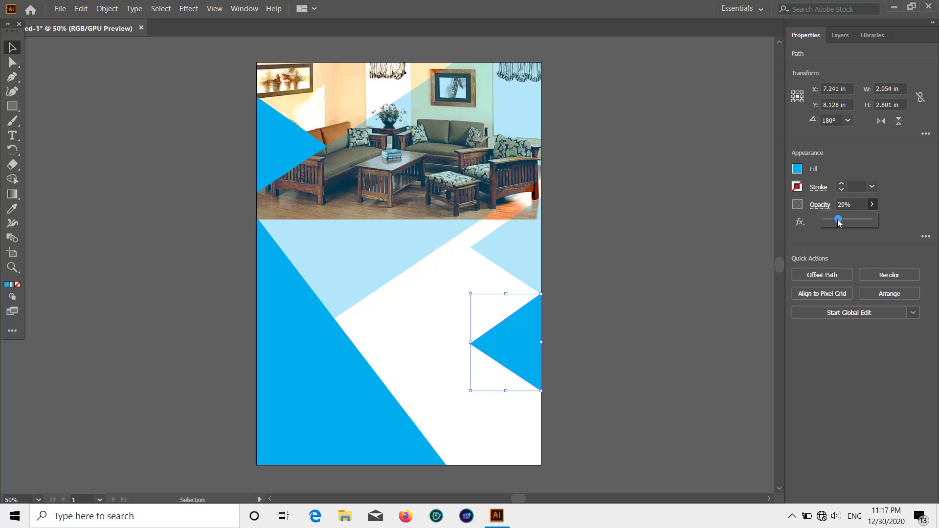
{"action": "left_click_drag", "start_coordinate": [837, 219], "coordinate": [837, 219]}
{"action": "left_click", "coordinate": [701, 386]}
{"action": "scroll", "coordinate": [700, 387], "scroll_direction": "down", "scroll_amount": 2}
{"action": "scroll", "coordinate": [689, 390], "scroll_direction": "up", "scroll_amount": 3}
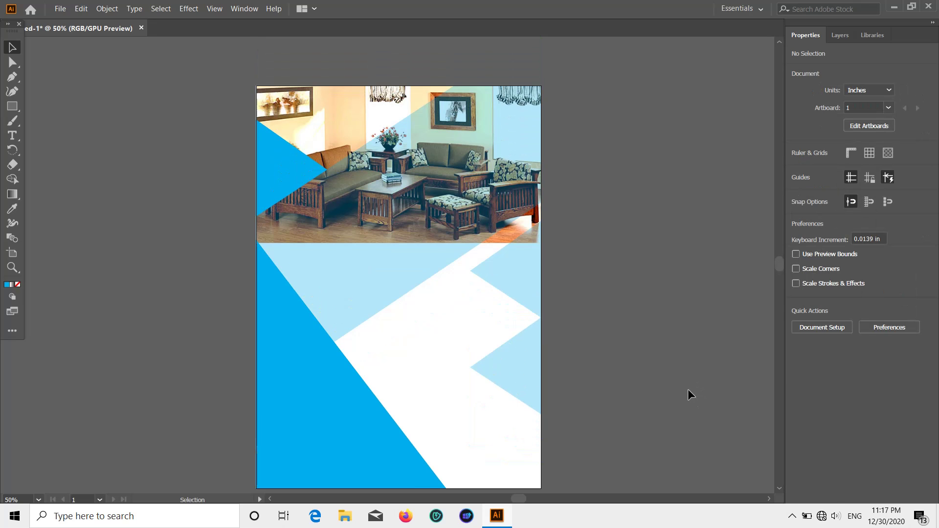
{"action": "left_click", "coordinate": [524, 271]}
{"action": "left_click", "coordinate": [556, 359]}
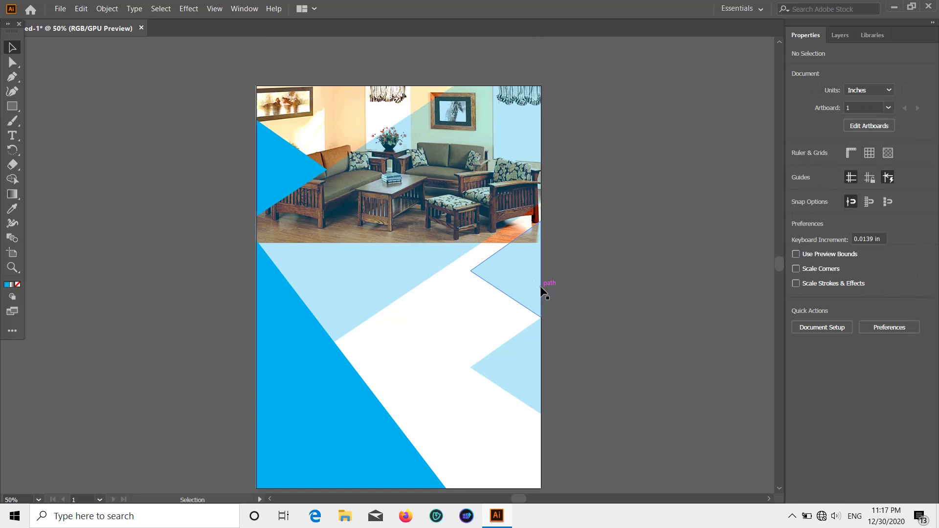
{"action": "scroll", "coordinate": [651, 298], "scroll_direction": "down", "scroll_amount": 2}
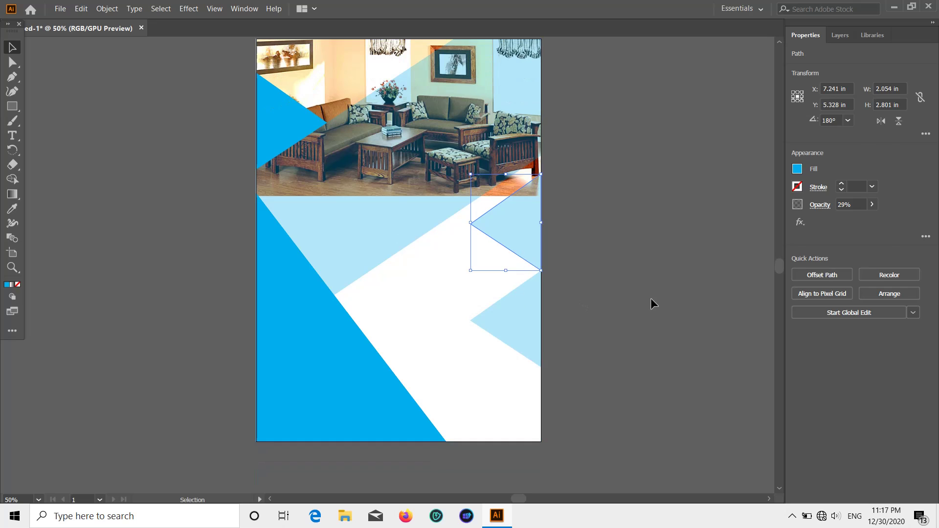
{"action": "left_click", "coordinate": [651, 297]}
{"action": "scroll", "coordinate": [645, 296], "scroll_direction": "up", "scroll_amount": 3}
{"action": "scroll", "coordinate": [606, 281], "scroll_direction": "down", "scroll_amount": 3}
{"action": "scroll", "coordinate": [630, 338], "scroll_direction": "up", "scroll_amount": 2}
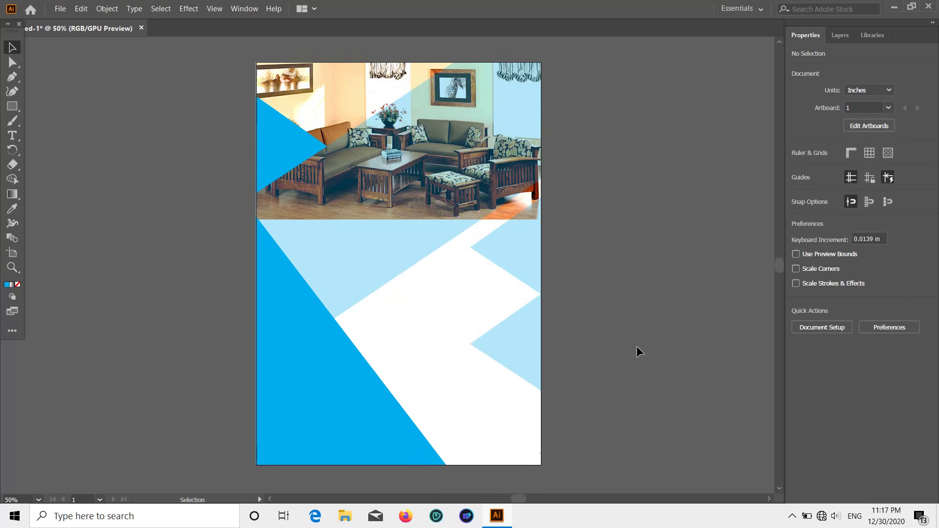
Place the bedroomlist_1_2 image from the Desktop at about 4.2 by 2.2 in, overlapping the large cyan triangle below the living-room photo
{"action": "left_click", "coordinate": [60, 8]}
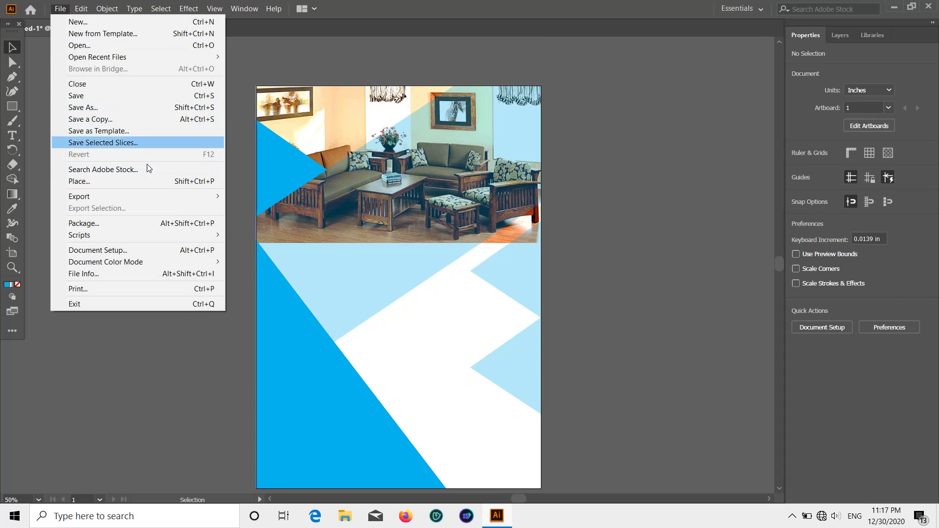
{"action": "left_click", "coordinate": [166, 181]}
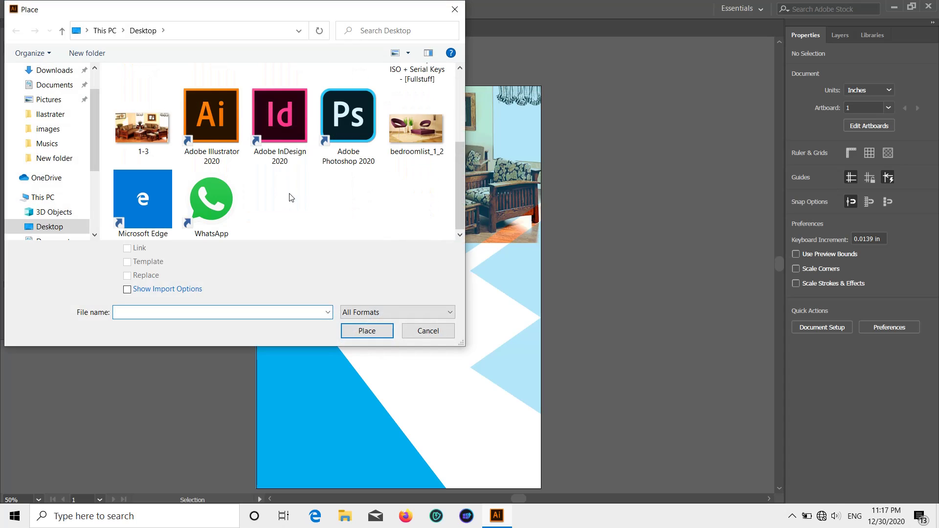
{"action": "double_click", "coordinate": [413, 145]}
{"action": "scroll", "coordinate": [409, 148], "scroll_direction": "down", "scroll_amount": 4}
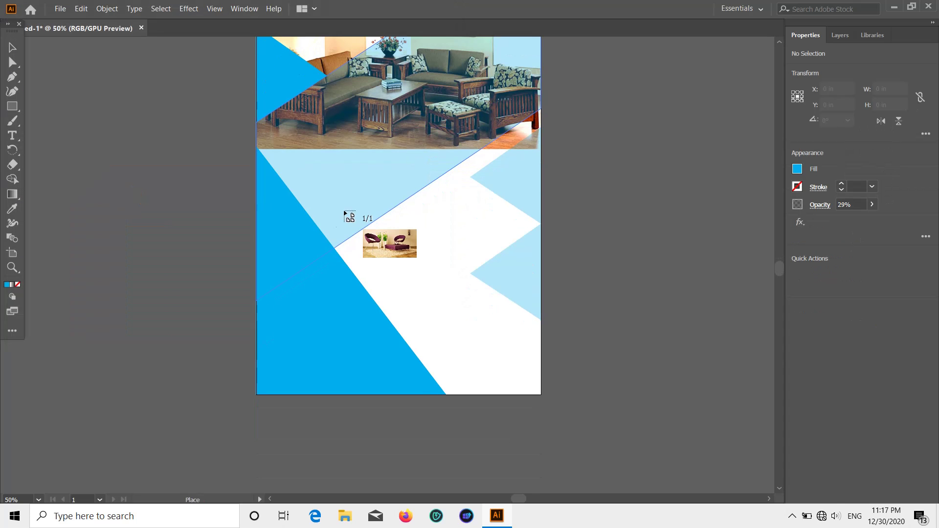
{"action": "left_click_drag", "start_coordinate": [289, 211], "coordinate": [435, 405]}
{"action": "left_click", "coordinate": [192, 151]}
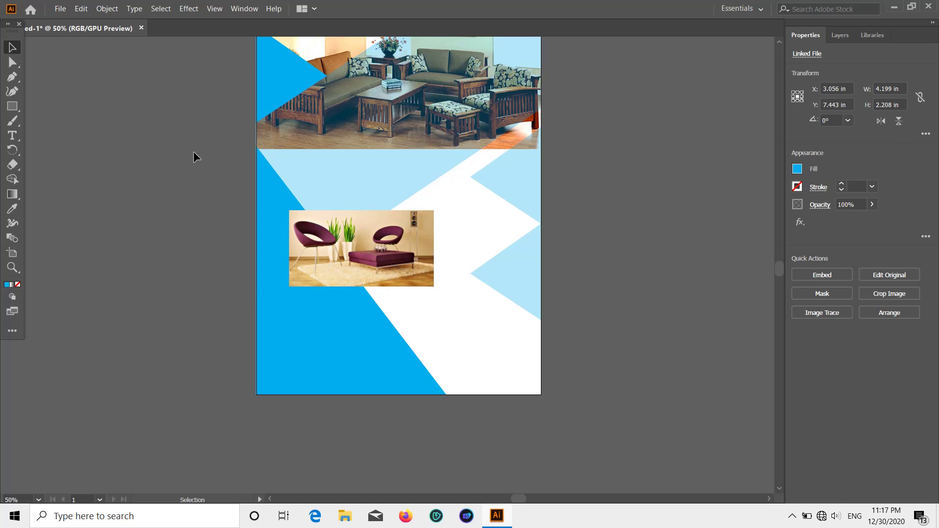
{"action": "scroll", "coordinate": [614, 253], "scroll_direction": "down", "scroll_amount": 3}
{"action": "scroll", "coordinate": [132, 177], "scroll_direction": "up", "scroll_amount": 2}
Draw a cyan circle about 4.03 by 3.93 in with the Ellipse tool over the newly placed chair photo
{"action": "left_click_drag", "start_coordinate": [11, 112], "coordinate": [59, 119]}
{"action": "left_click_drag", "start_coordinate": [282, 187], "coordinate": [420, 323]}
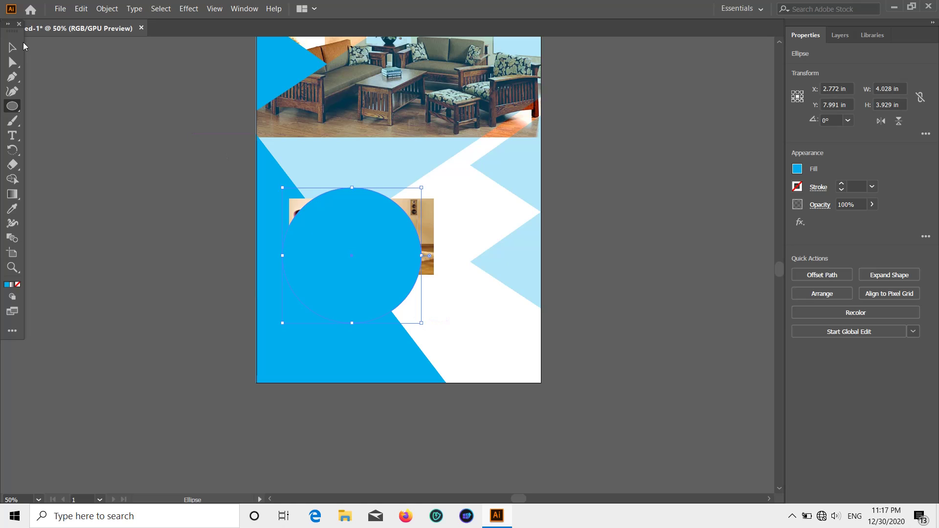
{"action": "left_click", "coordinate": [7, 49]}
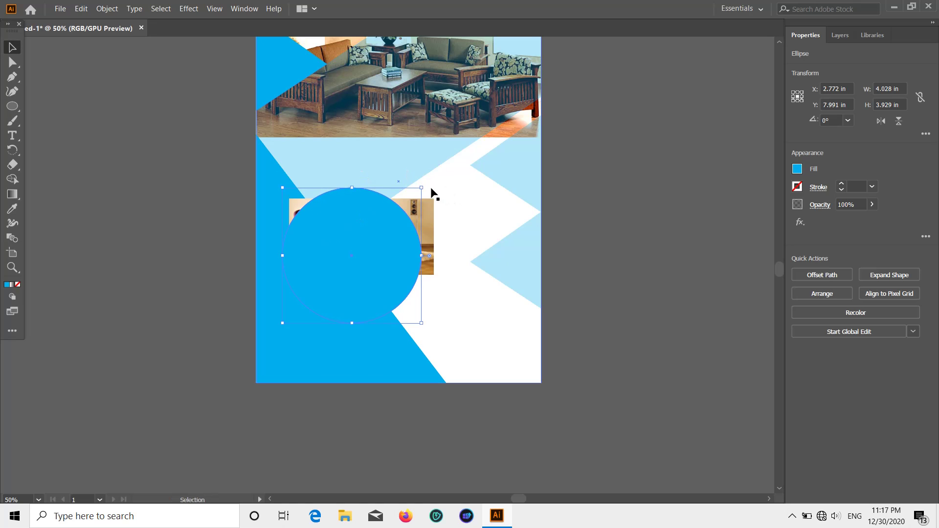
Make a smaller version of the circle, about 3.75 by 3.49 in, over the chair photo and move the full-size circle onto the white area
{"action": "left_click_drag", "start_coordinate": [422, 189], "coordinate": [414, 204]}
{"action": "key", "text": "ctrl+z"}
{"action": "left_click_drag", "start_coordinate": [377, 255], "coordinate": [478, 251]}
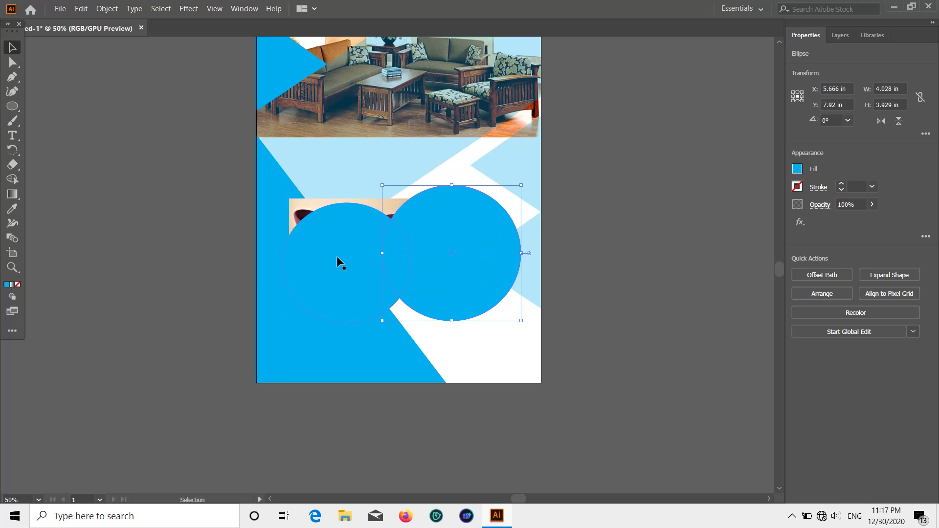
Move the smaller circle and the chair photo off the artboard's left side, with the circle centred over the photo
{"action": "left_click_drag", "start_coordinate": [336, 256], "coordinate": [314, 335]}
{"action": "left_click_drag", "start_coordinate": [313, 228], "coordinate": [292, 340]}
{"action": "left_click_drag", "start_coordinate": [300, 385], "coordinate": [146, 330]}
{"action": "left_click_drag", "start_coordinate": [342, 375], "coordinate": [196, 312]}
Make a clipping mask from the smaller circle and the chair photo beneath it
{"action": "left_click", "coordinate": [144, 396]}
{"action": "left_click", "coordinate": [113, 267]}
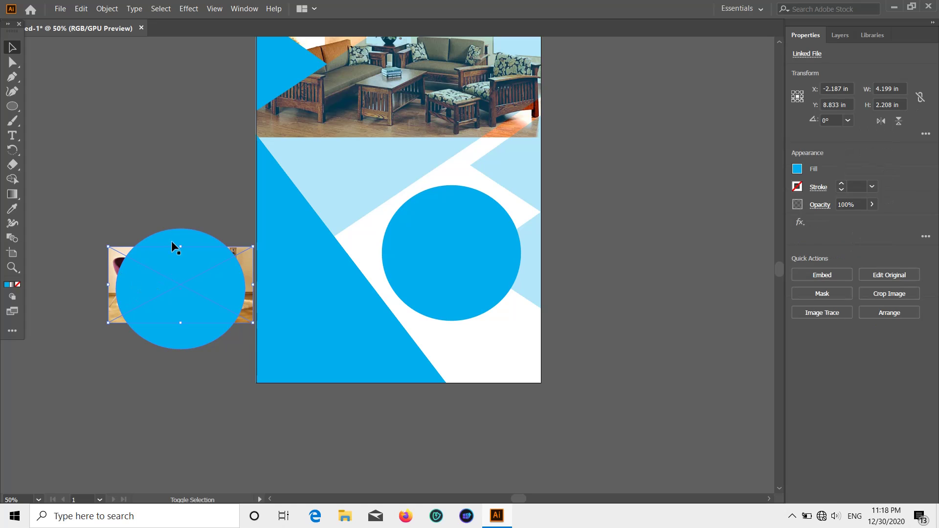
{"action": "left_click", "coordinate": [172, 238], "text": "shift"}
{"action": "right_click", "coordinate": [170, 239]}
{"action": "left_click", "coordinate": [192, 333]}
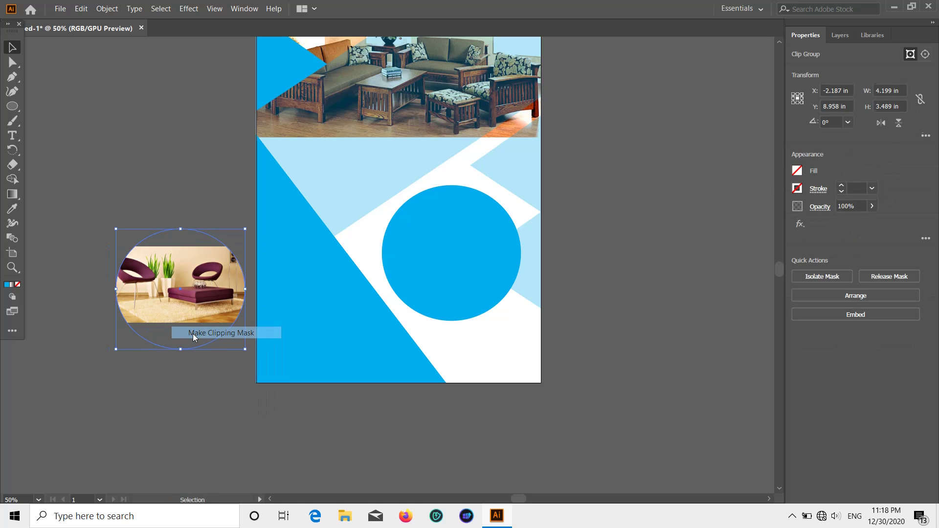
Enlarge the chair photo inside its clip group so it fills nearly the whole circle, and exit the group
{"action": "left_click", "coordinate": [182, 359]}
{"action": "left_click", "coordinate": [184, 300]}
{"action": "double_click", "coordinate": [184, 300]}
{"action": "left_click", "coordinate": [177, 297]}
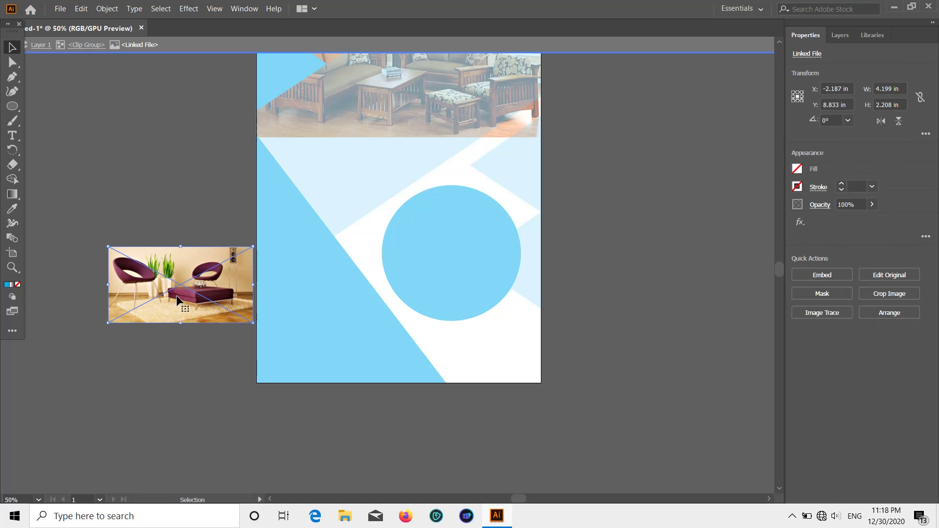
{"action": "left_click_drag", "start_coordinate": [183, 326], "coordinate": [197, 309]}
{"action": "double_click", "coordinate": [177, 396]}
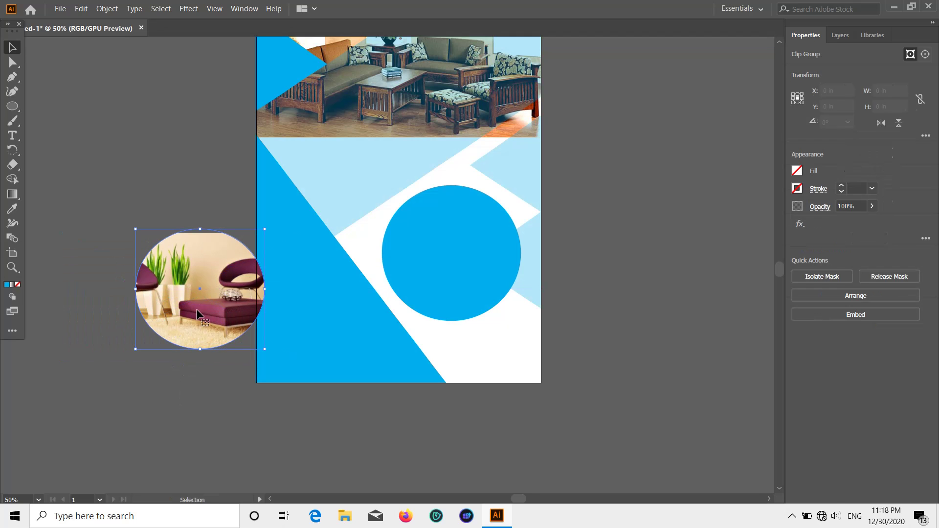
Adjust the top and bottom of the chair photo inside the clip group to about 3.57 in high, covering the circle's full height
{"action": "double_click", "coordinate": [225, 325]}
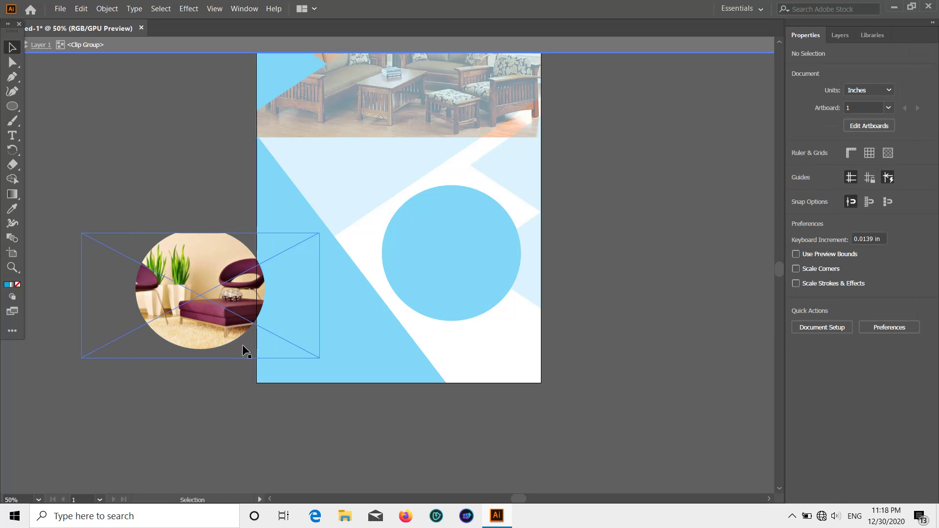
{"action": "left_click", "coordinate": [199, 330]}
{"action": "left_click_drag", "start_coordinate": [203, 360], "coordinate": [202, 349]}
{"action": "left_click_drag", "start_coordinate": [200, 230], "coordinate": [201, 226]}
{"action": "left_click", "coordinate": [195, 366]}
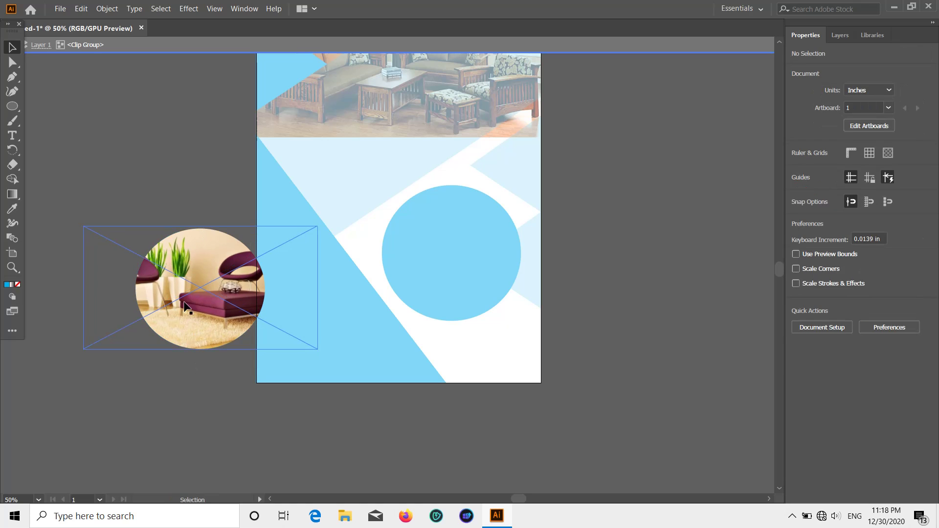
Widen the chair photo inside the clip group on both sides to about 7.92 in
{"action": "left_click", "coordinate": [188, 304]}
{"action": "left_click_drag", "start_coordinate": [311, 284], "coordinate": [327, 288]}
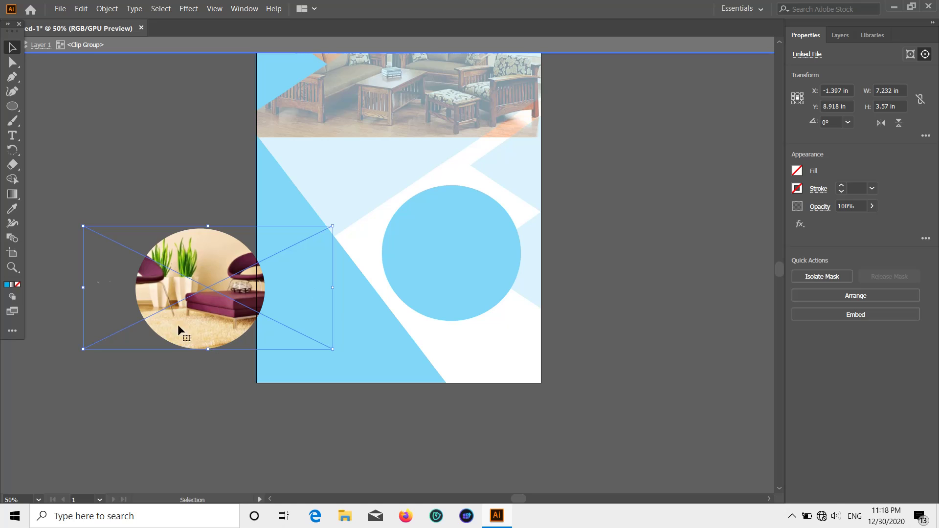
{"action": "left_click_drag", "start_coordinate": [86, 288], "coordinate": [60, 288]}
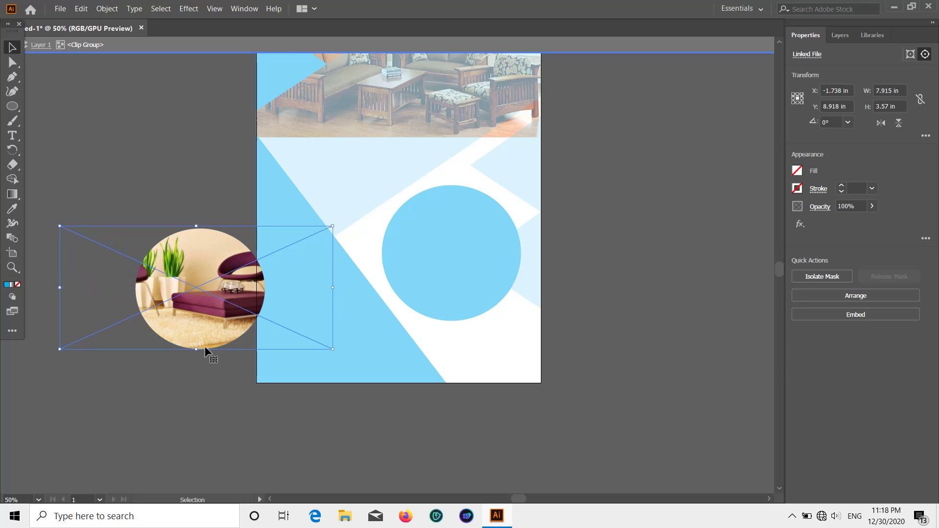
{"action": "left_click", "coordinate": [181, 366]}
Resize the chair photo inside the circle to about 4.35 by 3.49 in, shift it slightly, and exit the clip group
{"action": "left_click", "coordinate": [184, 294]}
{"action": "mouse_move", "coordinate": [197, 350]}
{"action": "left_mouse_down"}
{"action": "mouse_move", "coordinate": [197, 376]}
{"action": "mouse_move", "coordinate": [196, 349]}
{"action": "left_mouse_up"}
{"action": "left_click_drag", "start_coordinate": [198, 226], "coordinate": [198, 231]}
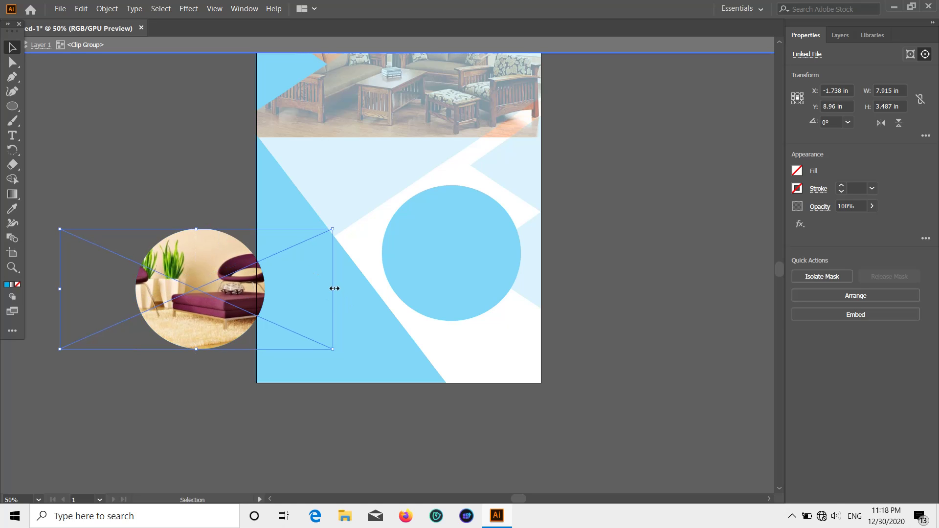
{"action": "left_click_drag", "start_coordinate": [334, 289], "coordinate": [285, 289]}
{"action": "left_click_drag", "start_coordinate": [62, 292], "coordinate": [133, 307]}
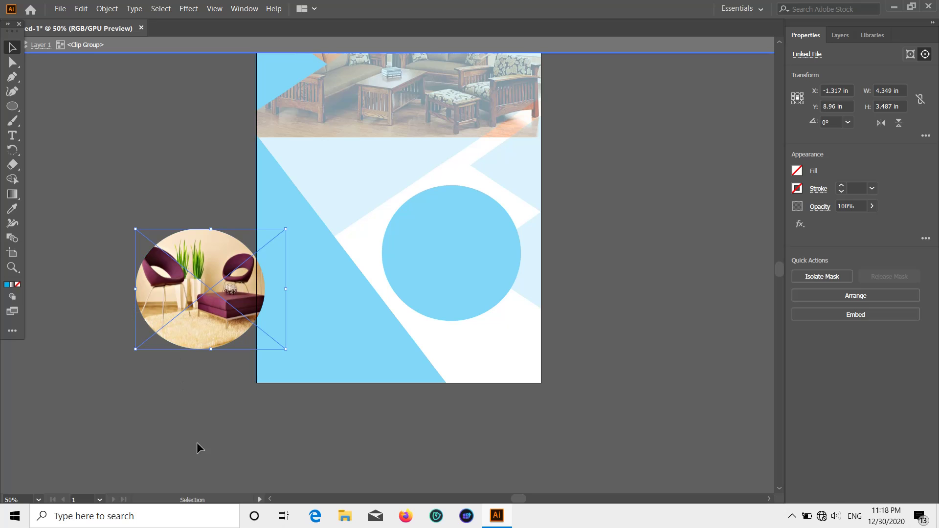
{"action": "scroll", "coordinate": [196, 442], "scroll_direction": "up", "scroll_amount": 3}
{"action": "mouse_move", "coordinate": [213, 314]}
{"action": "left_mouse_down"}
{"action": "mouse_move", "coordinate": [205, 314]}
{"action": "mouse_move", "coordinate": [221, 320]}
{"action": "left_mouse_up"}
{"action": "double_click", "coordinate": [204, 430]}
Stretch the clipped chair photo slightly wider on its left side
{"action": "left_click", "coordinate": [156, 337]}
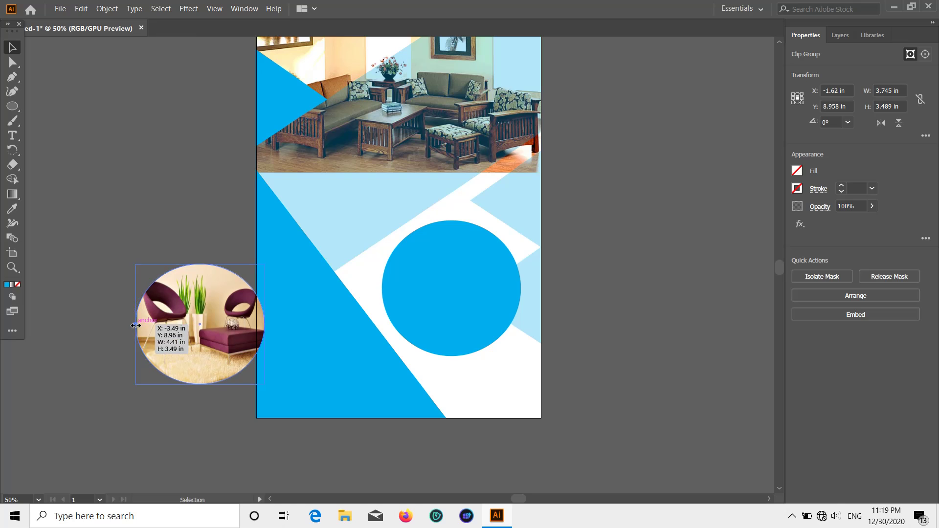
{"action": "mouse_move", "coordinate": [136, 324]}
{"action": "left_mouse_down"}
{"action": "mouse_move", "coordinate": [165, 332]}
{"action": "mouse_move", "coordinate": [129, 324]}
{"action": "left_mouse_up"}
{"action": "left_click", "coordinate": [160, 414]}
{"action": "double_click", "coordinate": [163, 330]}
{"action": "double_click", "coordinate": [165, 332]}
{"action": "left_click", "coordinate": [178, 328]}
{"action": "double_click", "coordinate": [113, 330]}
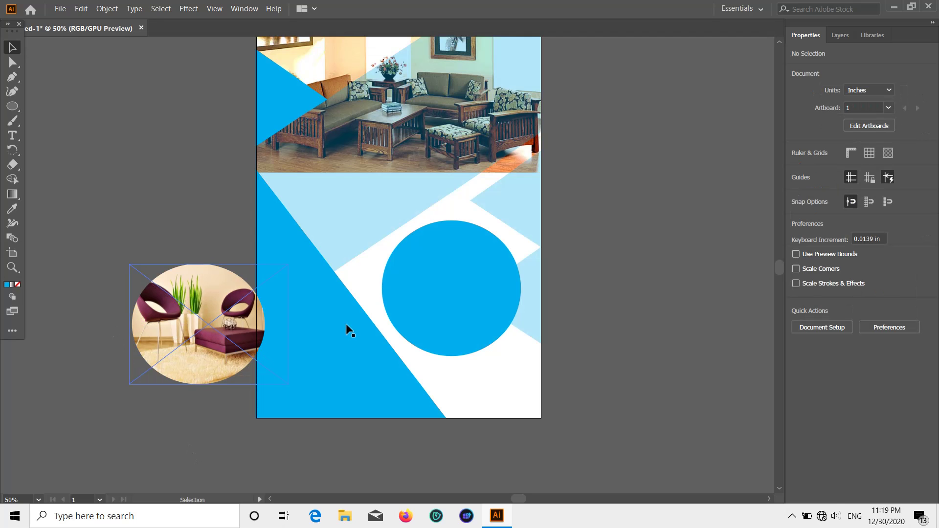
Move the full-size cyan circle left so it overlaps the slanted edge of the large cyan triangle
{"action": "left_click_drag", "start_coordinate": [463, 308], "coordinate": [420, 313]}
{"action": "left_click", "coordinate": [570, 312]}
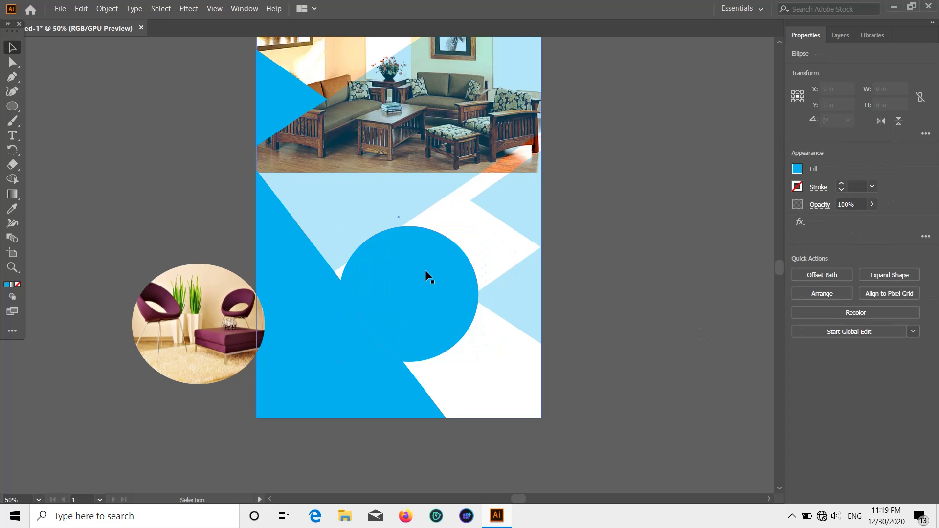
Fill the large cyan circle with dark blue
{"action": "left_click", "coordinate": [425, 269]}
{"action": "left_click", "coordinate": [796, 169]}
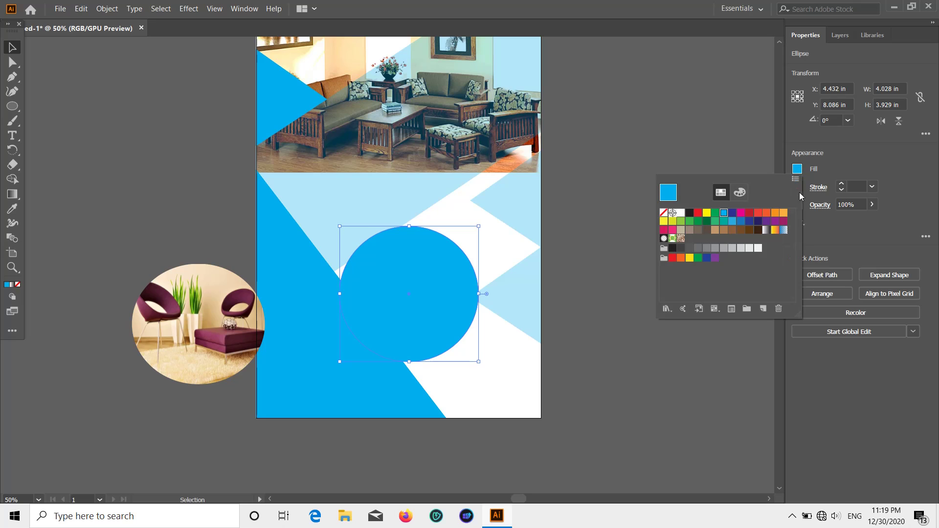
{"action": "left_click", "coordinate": [732, 213]}
{"action": "left_click", "coordinate": [12, 47]}
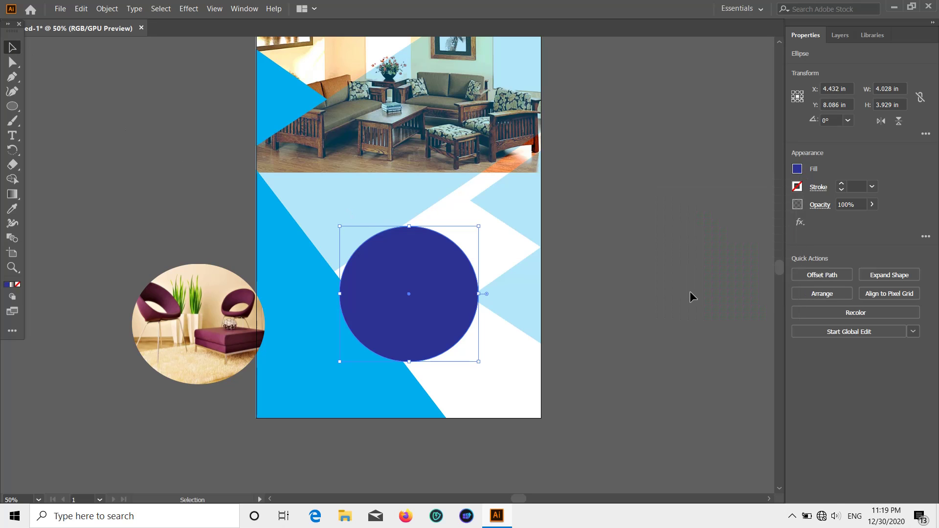
{"action": "left_click", "coordinate": [678, 296]}
Shift the dark blue circle left, centre the circular chair photo on it and bring the photo to the front
{"action": "left_click_drag", "start_coordinate": [404, 295], "coordinate": [344, 285]}
{"action": "left_click_drag", "start_coordinate": [227, 326], "coordinate": [368, 289]}
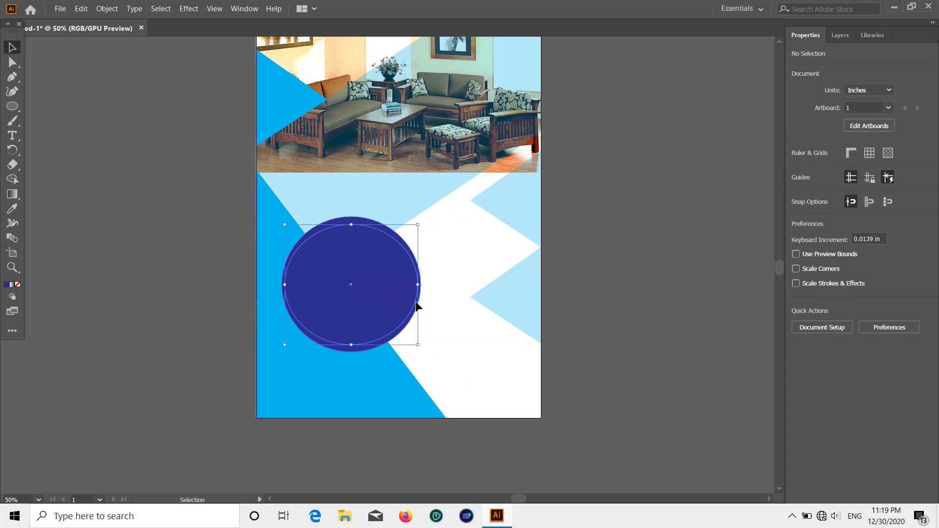
{"action": "right_click", "coordinate": [392, 291]}
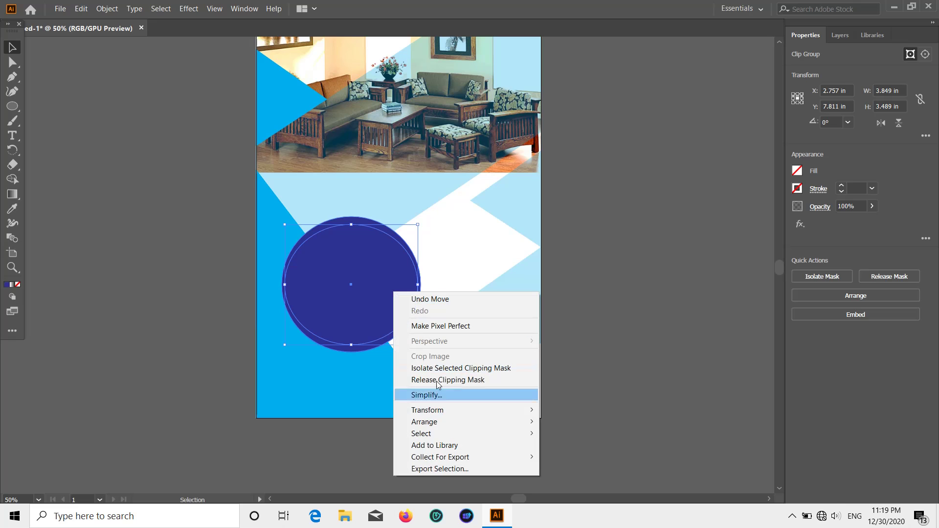
{"action": "mouse_move", "coordinate": [453, 422]}
{"action": "left_click", "coordinate": [571, 422]}
{"action": "left_click", "coordinate": [625, 329]}
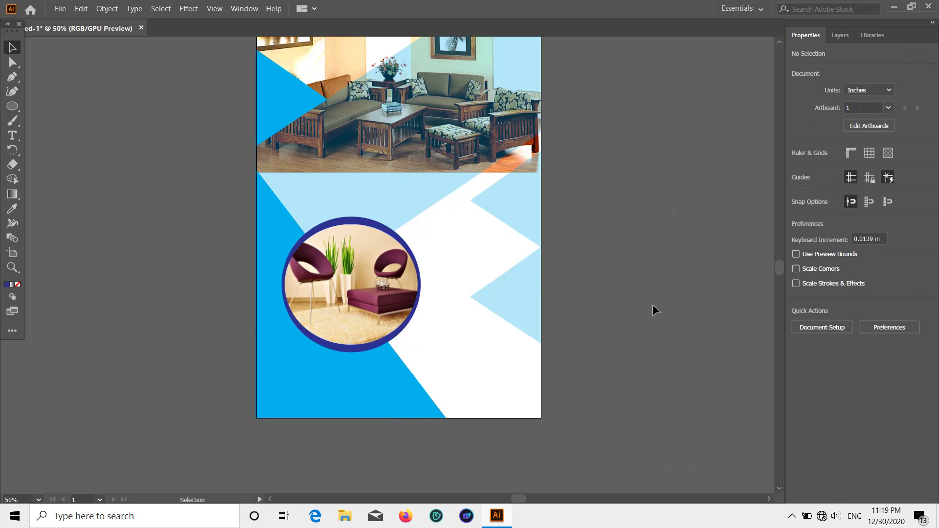
{"action": "left_click", "coordinate": [359, 347]}
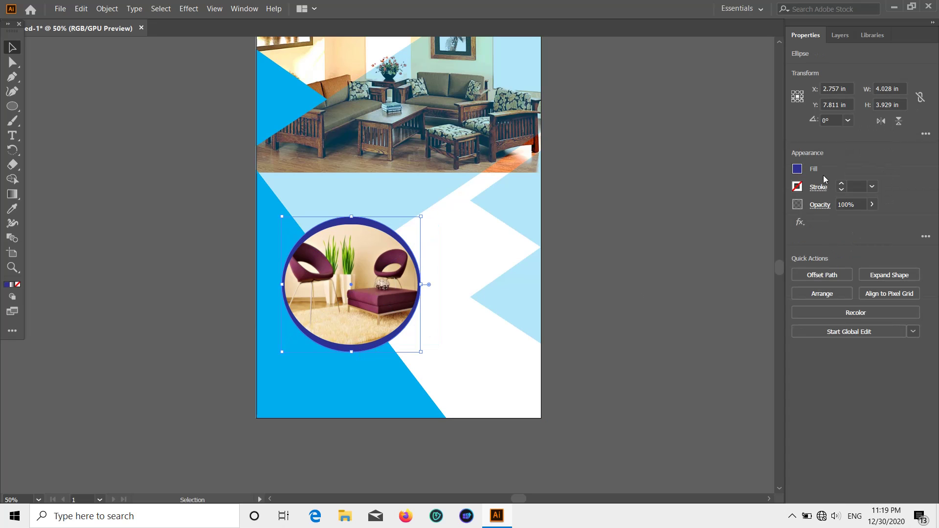
{"action": "left_click", "coordinate": [873, 205]}
{"action": "mouse_move", "coordinate": [868, 219]}
{"action": "left_mouse_down"}
{"action": "mouse_move", "coordinate": [858, 218]}
{"action": "mouse_move", "coordinate": [870, 218]}
{"action": "left_mouse_up"}
{"action": "left_click", "coordinate": [872, 204]}
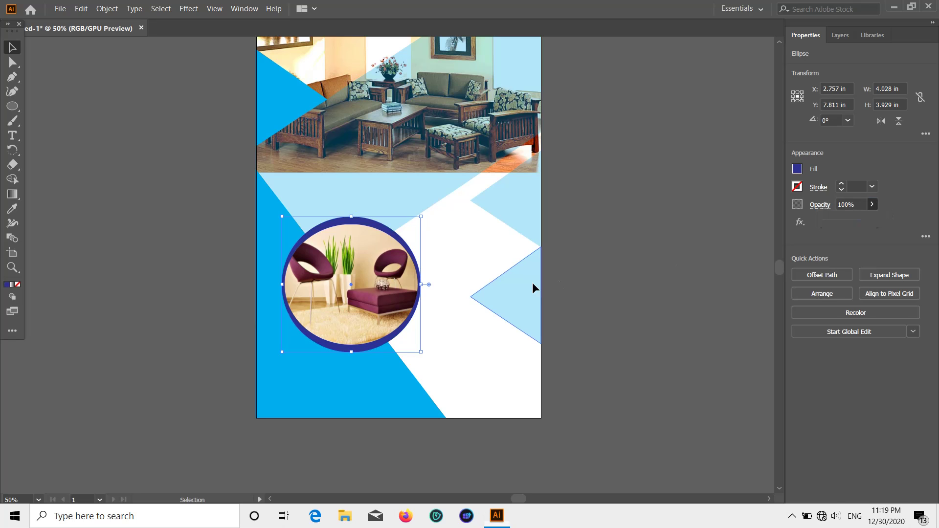
{"action": "left_click", "coordinate": [533, 284]}
{"action": "left_click", "coordinate": [617, 280]}
{"action": "scroll", "coordinate": [617, 278], "scroll_direction": "down", "scroll_amount": 4}
{"action": "scroll", "coordinate": [619, 273], "scroll_direction": "up", "scroll_amount": 9}
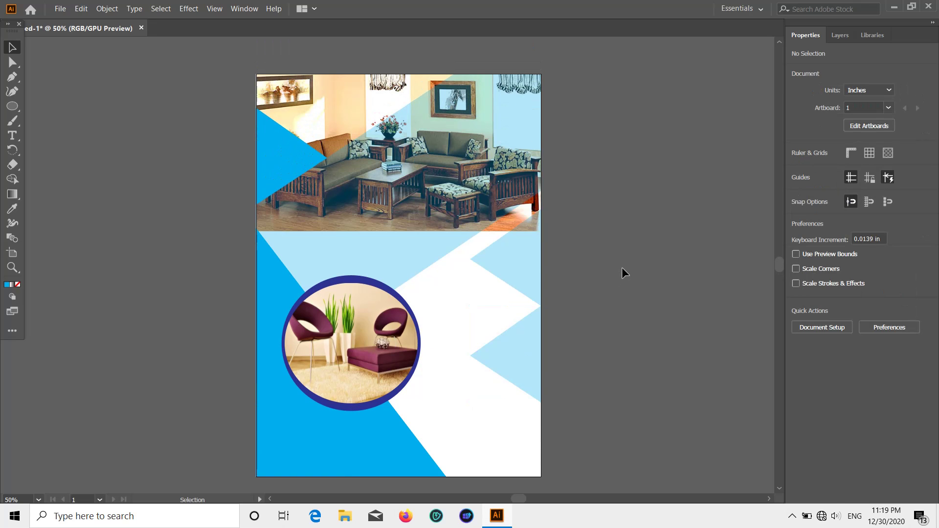
Stretch the dark blue circle vertically at both ends to a height of about 4.34 in
{"action": "left_click", "coordinate": [350, 407]}
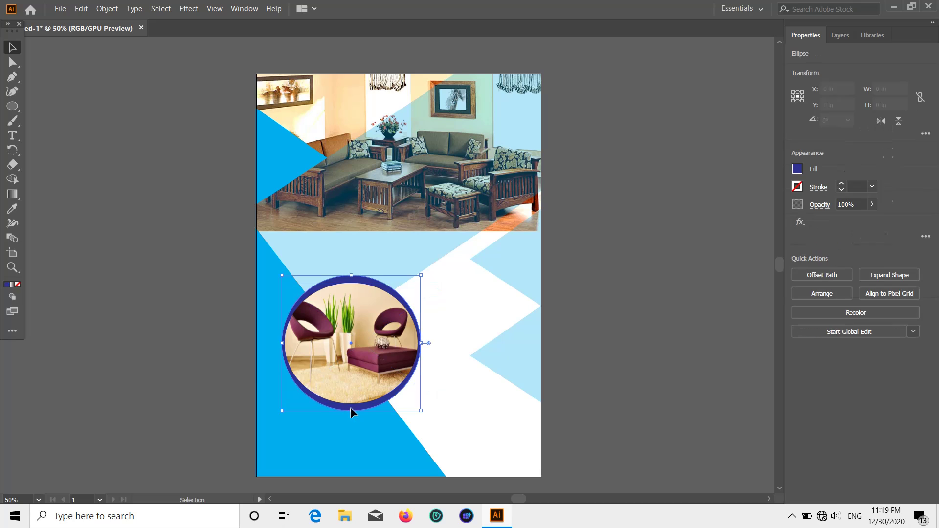
{"action": "left_click_drag", "start_coordinate": [351, 411], "coordinate": [353, 417]}
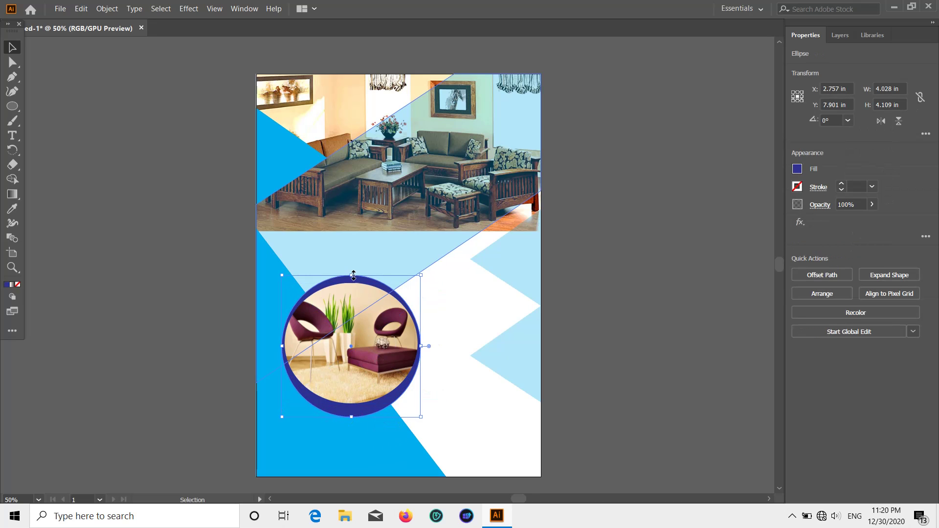
{"action": "left_click_drag", "start_coordinate": [353, 277], "coordinate": [353, 267]}
{"action": "left_click", "coordinate": [635, 306]}
{"action": "scroll", "coordinate": [626, 350], "scroll_direction": "down", "scroll_amount": 2}
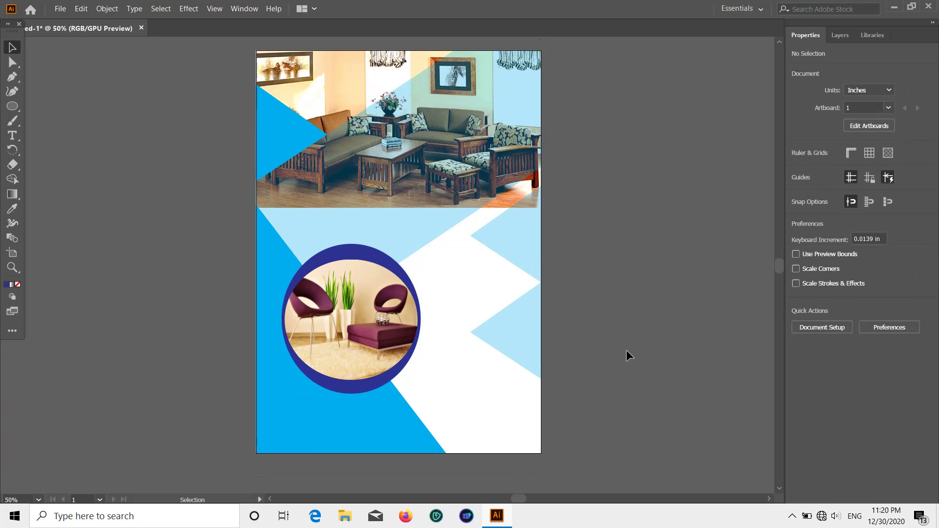
Group the dark blue ellipse with the circular chair photo
{"action": "left_click", "coordinate": [334, 234]}
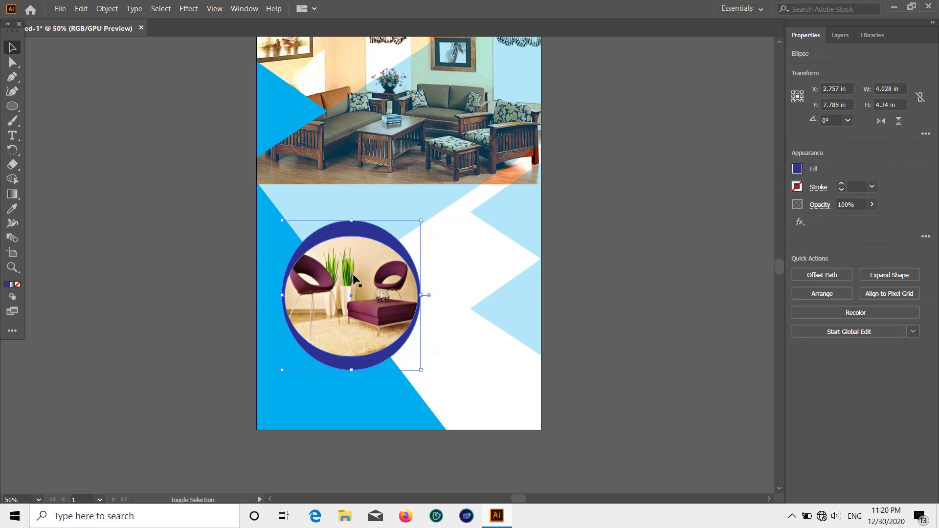
{"action": "left_click", "coordinate": [353, 273], "text": "shift"}
{"action": "right_click", "coordinate": [353, 273]}
{"action": "left_click", "coordinate": [417, 359]}
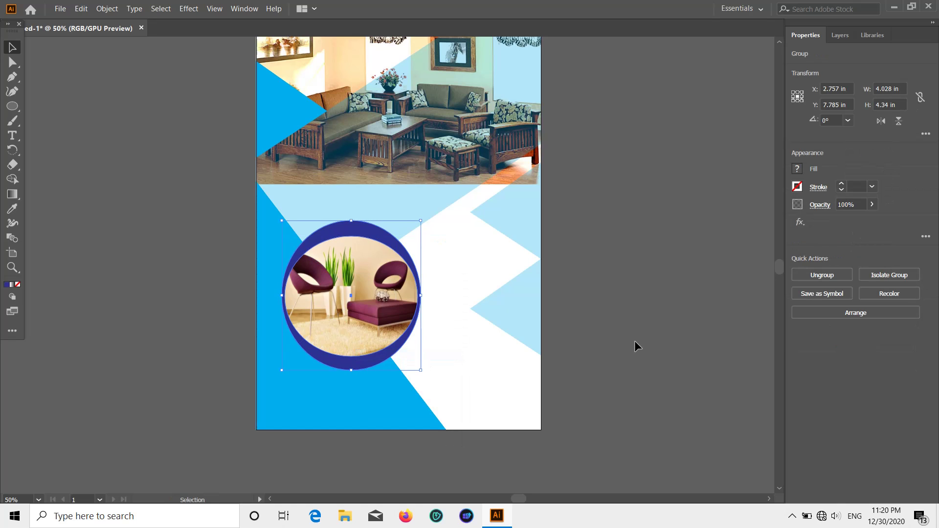
{"action": "left_click", "coordinate": [635, 343]}
Move the grouped chair photo and ellipse down and left, close to the page's left edge
{"action": "left_click_drag", "start_coordinate": [376, 317], "coordinate": [355, 358]}
{"action": "left_click", "coordinate": [606, 292]}
{"action": "scroll", "coordinate": [606, 292], "scroll_direction": "down", "scroll_amount": 4}
{"action": "scroll", "coordinate": [606, 292], "scroll_direction": "up", "scroll_amount": 2}
{"action": "scroll", "coordinate": [606, 293], "scroll_direction": "up", "scroll_amount": 2}
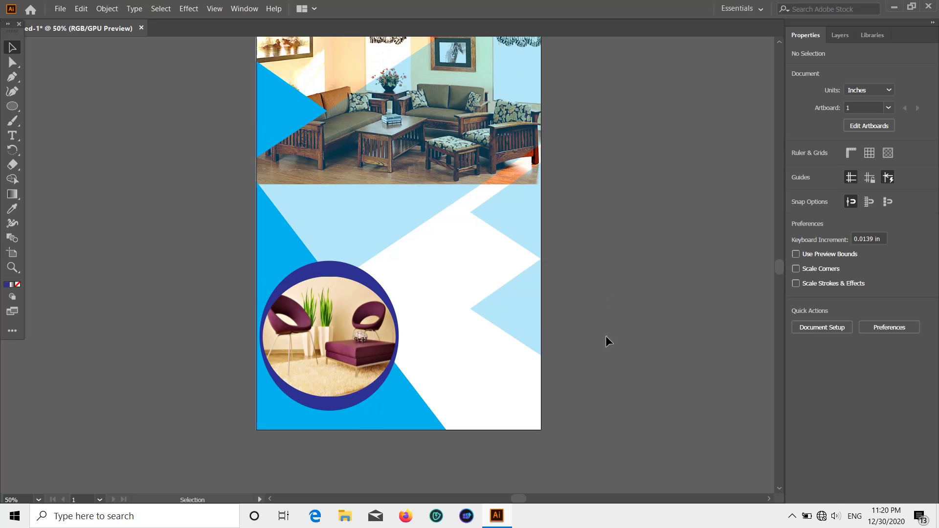
Place the bird logo image from the Desktop's coreldrow folder and move it into the white area below the living-room photo
{"action": "left_click", "coordinate": [58, 9]}
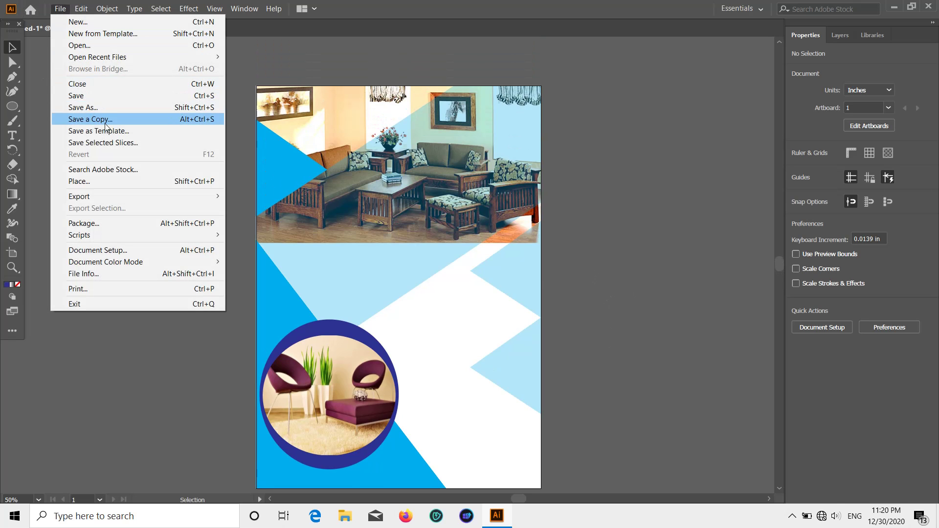
{"action": "left_click", "coordinate": [113, 177]}
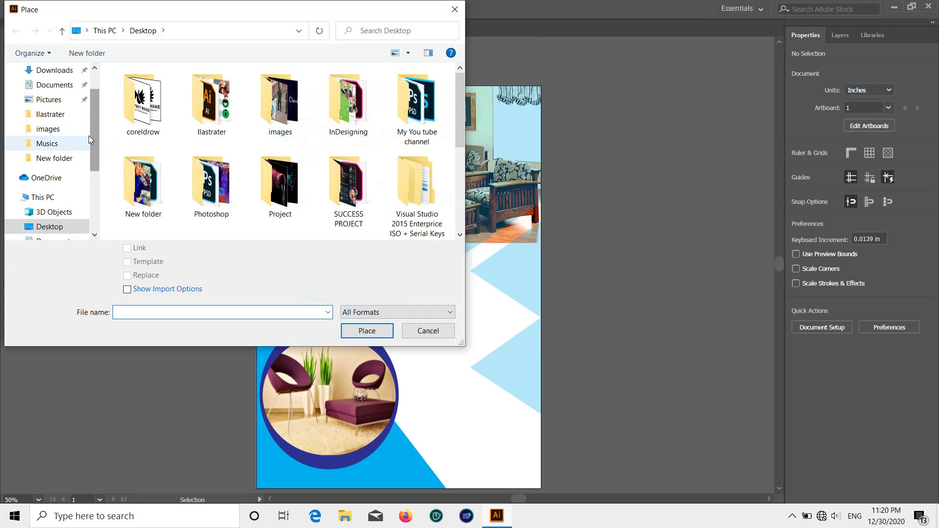
{"action": "scroll", "coordinate": [48, 105], "scroll_direction": "up", "scroll_amount": 1}
{"action": "left_click", "coordinate": [50, 98]}
{"action": "left_click", "coordinate": [148, 122]}
{"action": "double_click", "coordinate": [147, 123]}
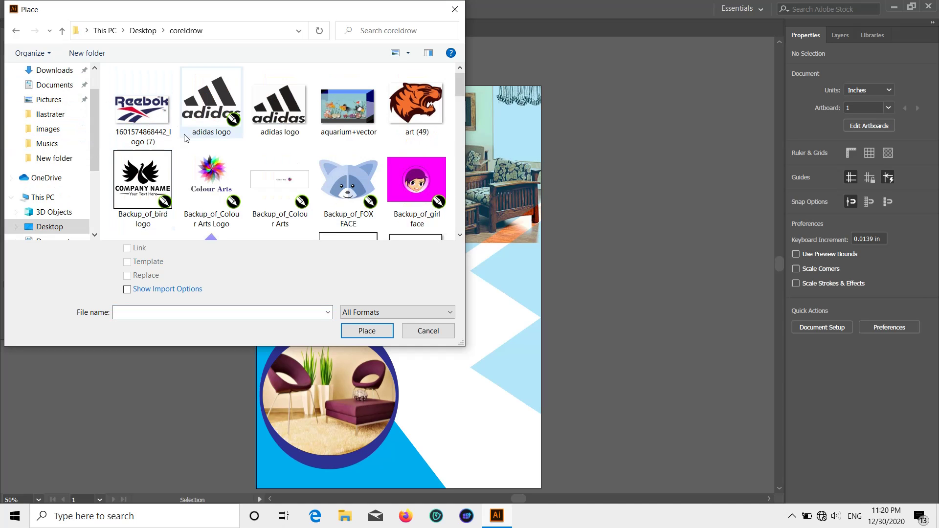
{"action": "scroll", "coordinate": [393, 144], "scroll_direction": "down", "scroll_amount": 2}
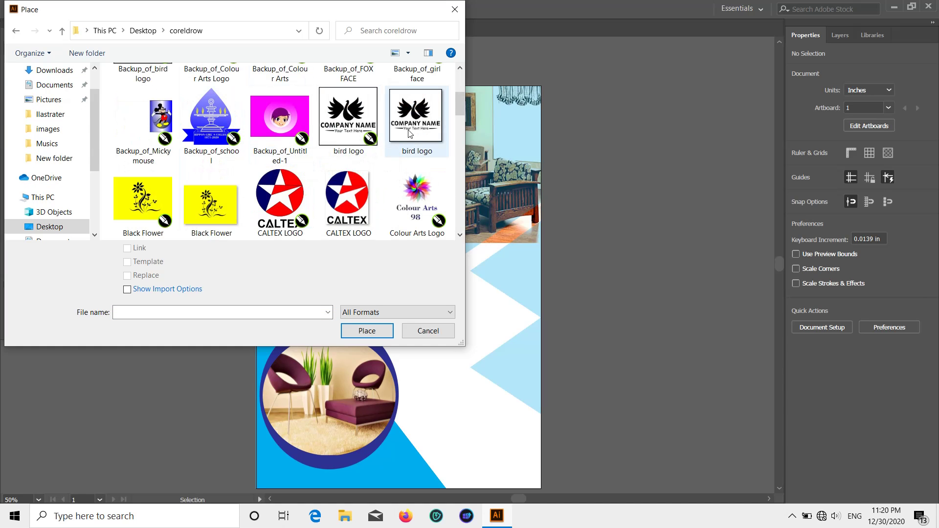
{"action": "double_click", "coordinate": [393, 144]}
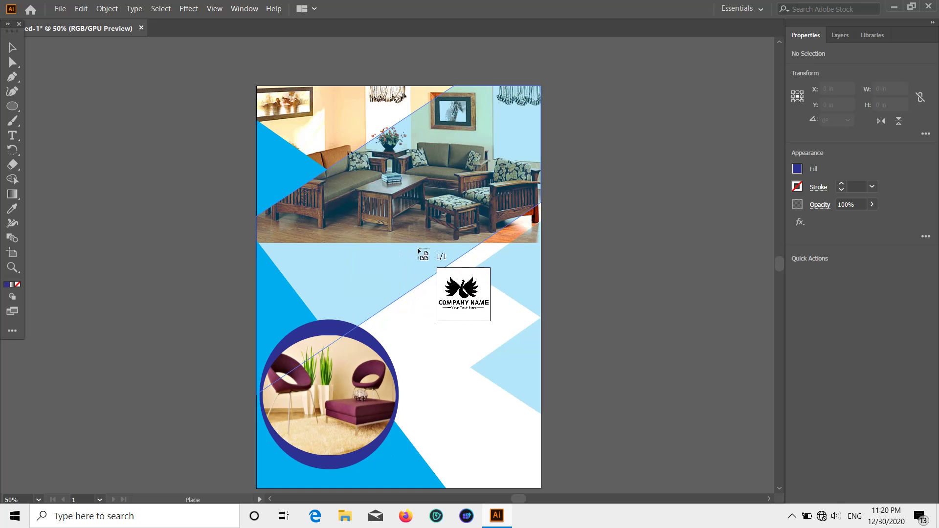
{"action": "left_click_drag", "start_coordinate": [453, 317], "coordinate": [464, 335]}
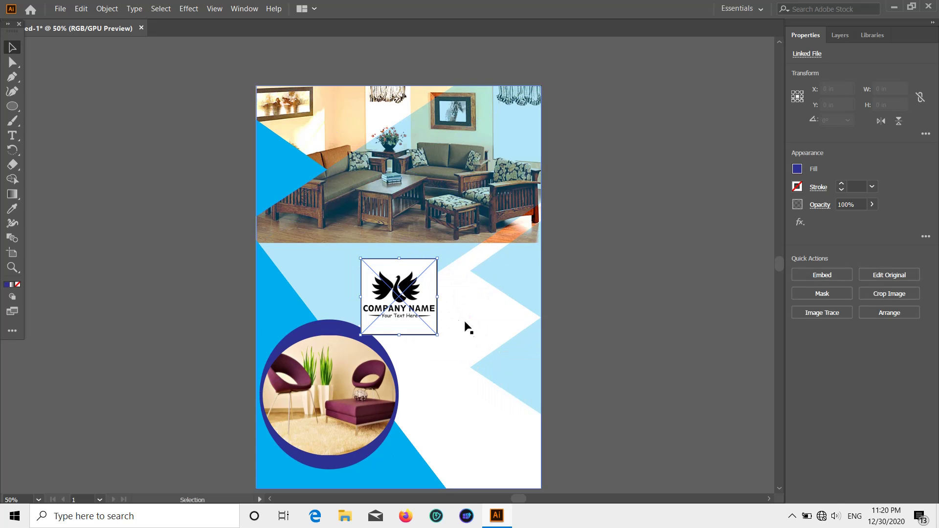
{"action": "left_click_drag", "start_coordinate": [398, 303], "coordinate": [465, 321]}
Move both light blue triangles on the page's right edge downward
{"action": "left_click_drag", "start_coordinate": [465, 322], "coordinate": [511, 366]}
{"action": "scroll", "coordinate": [508, 335], "scroll_direction": "down", "scroll_amount": 6}
{"action": "left_click_drag", "start_coordinate": [528, 220], "coordinate": [529, 267]}
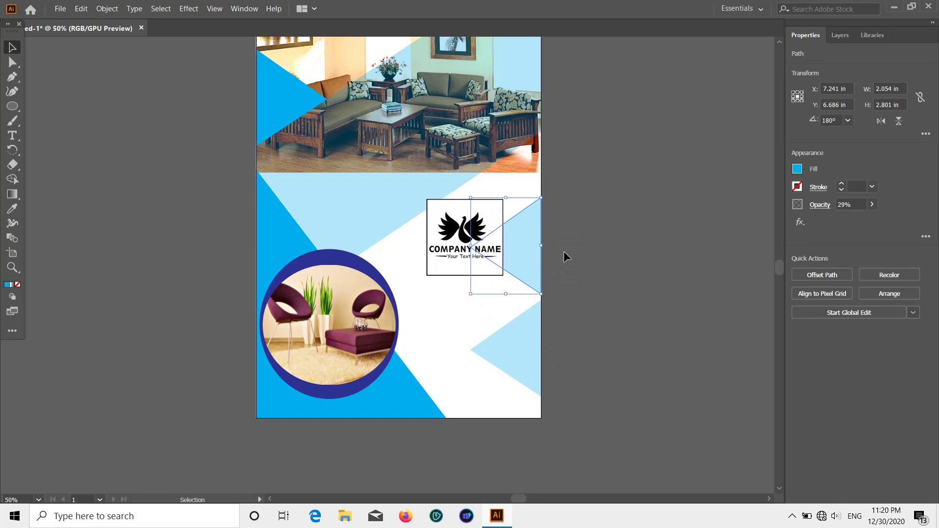
{"action": "left_click", "coordinate": [563, 251]}
{"action": "scroll", "coordinate": [560, 240], "scroll_direction": "down", "scroll_amount": 3}
Shrink the upper light blue triangle on the right edge and shift it slightly down
{"action": "left_click", "coordinate": [525, 221]}
{"action": "left_click_drag", "start_coordinate": [471, 259], "coordinate": [490, 247]}
{"action": "left_click", "coordinate": [583, 221]}
{"action": "left_click_drag", "start_coordinate": [526, 215], "coordinate": [526, 233]}
Move the bird logo up and right, closer to the living-room photo
{"action": "left_click_drag", "start_coordinate": [488, 264], "coordinate": [507, 223]}
{"action": "left_click", "coordinate": [579, 221]}
{"action": "scroll", "coordinate": [579, 221], "scroll_direction": "up", "scroll_amount": 1}
{"action": "scroll", "coordinate": [584, 221], "scroll_direction": "up", "scroll_amount": 1}
{"action": "left_click", "coordinate": [584, 221]}
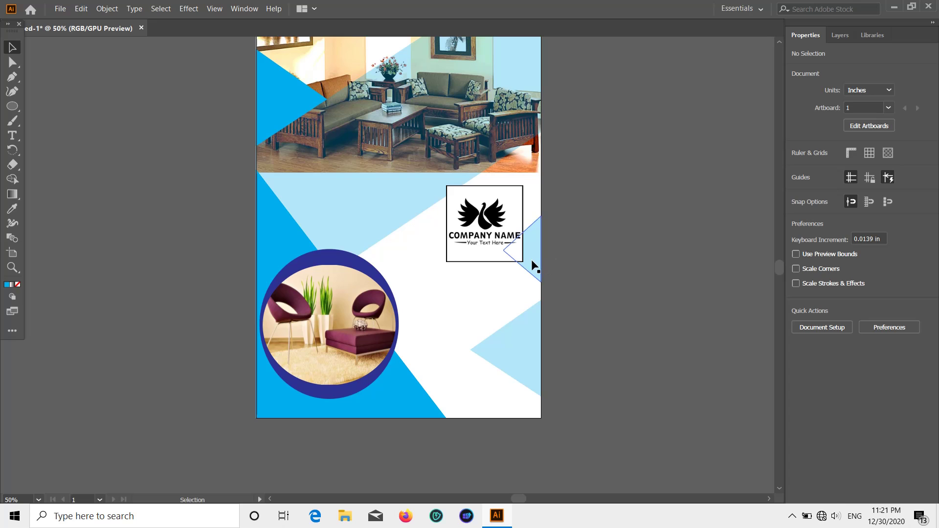
Reduce the upper light blue triangle further so it only juts in slightly from the right edge
{"action": "left_click_drag", "start_coordinate": [531, 260], "coordinate": [527, 284]}
{"action": "left_click", "coordinate": [576, 279]}
{"action": "scroll", "coordinate": [577, 280], "scroll_direction": "up", "scroll_amount": 4}
{"action": "scroll", "coordinate": [576, 278], "scroll_direction": "down", "scroll_amount": 2}
Reposition the bird logo lower in the white area, just left of the small light blue triangle
{"action": "left_click_drag", "start_coordinate": [502, 252], "coordinate": [505, 243]}
{"action": "left_click", "coordinate": [607, 250]}
{"action": "scroll", "coordinate": [606, 249], "scroll_direction": "down", "scroll_amount": 7}
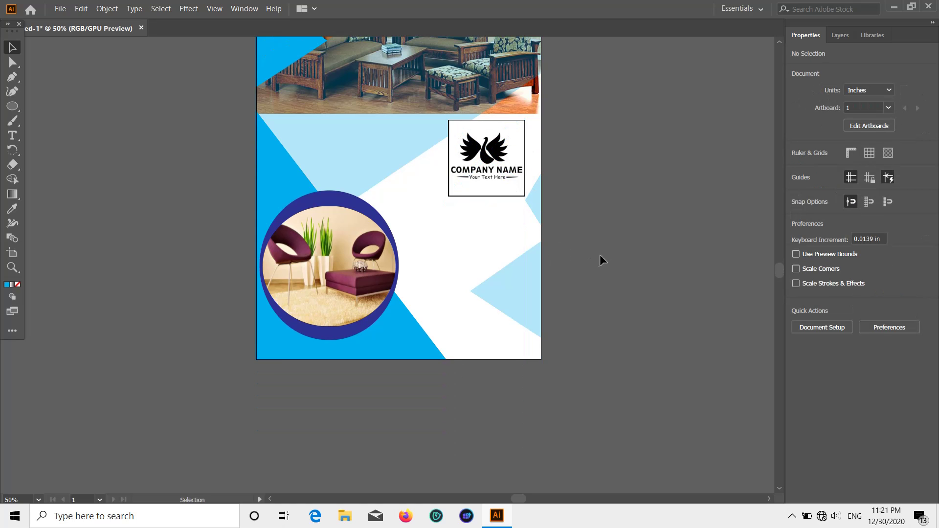
{"action": "left_click_drag", "start_coordinate": [485, 180], "coordinate": [488, 207]}
{"action": "left_click", "coordinate": [571, 203]}
{"action": "scroll", "coordinate": [572, 204], "scroll_direction": "down", "scroll_amount": 4}
{"action": "scroll", "coordinate": [567, 196], "scroll_direction": "up", "scroll_amount": 9}
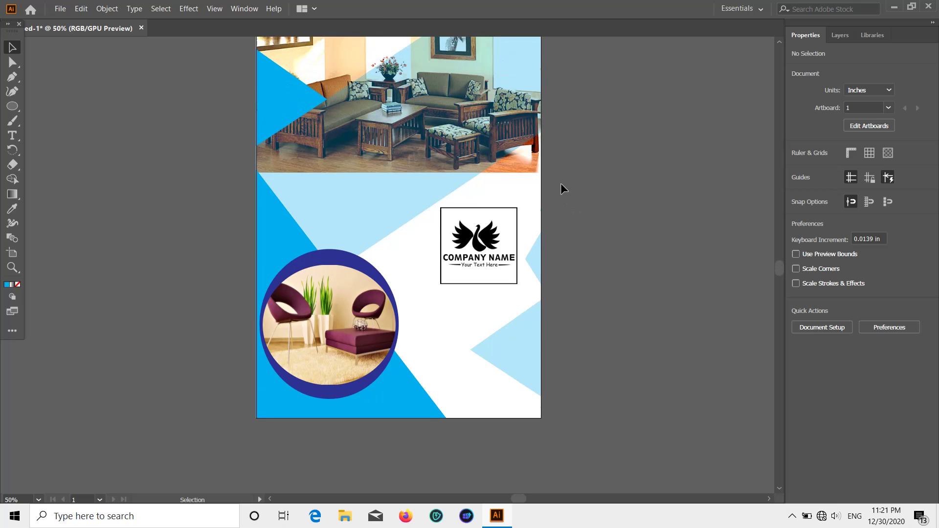
{"action": "scroll", "coordinate": [562, 181], "scroll_direction": "up", "scroll_amount": 8}
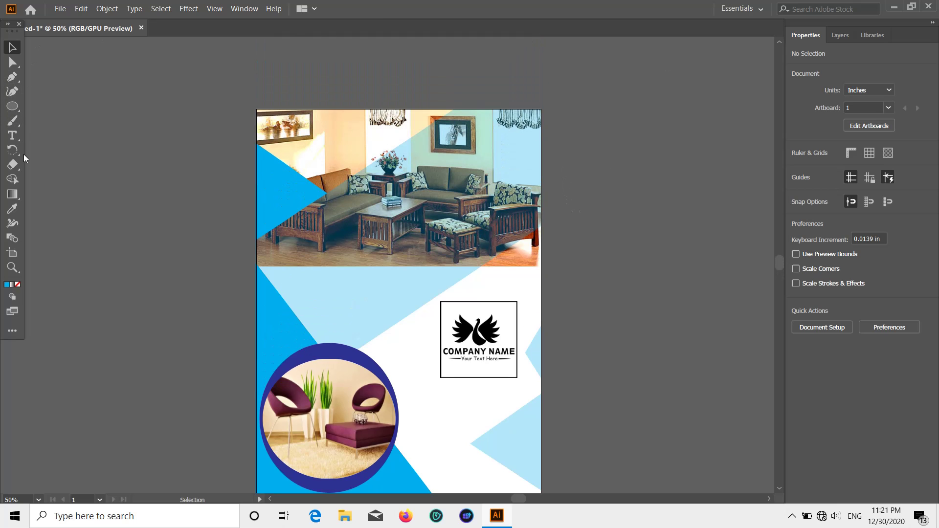
Add the title text "Furnichure" at 72 pt over the upper part of the living-room photo
{"action": "left_click", "coordinate": [13, 137]}
{"action": "left_click", "coordinate": [371, 143]}
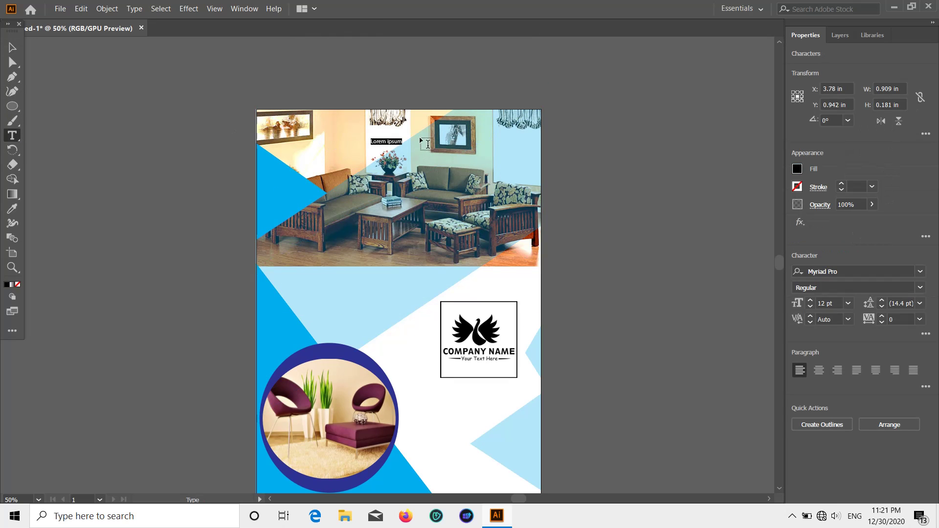
{"action": "left_click", "coordinate": [848, 303]}
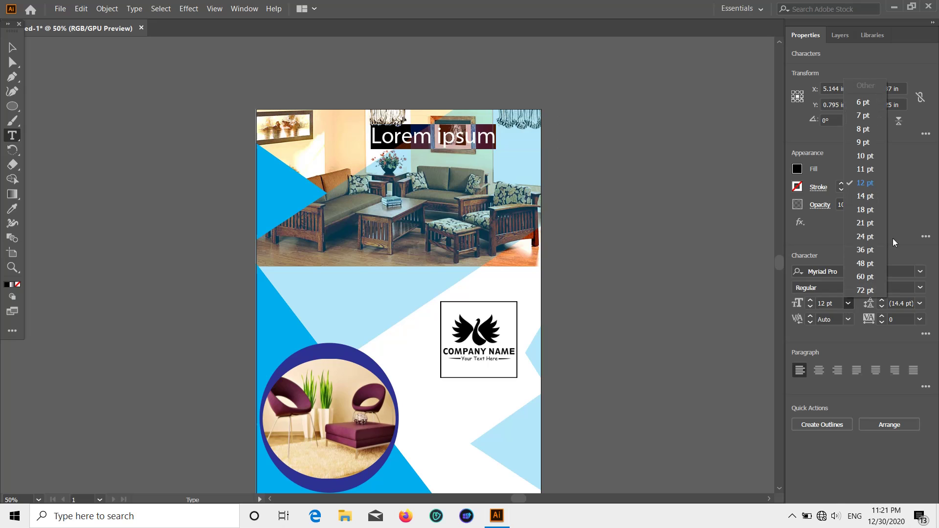
{"action": "left_click", "coordinate": [875, 288]}
{"action": "key", "text": "BackSpace"}
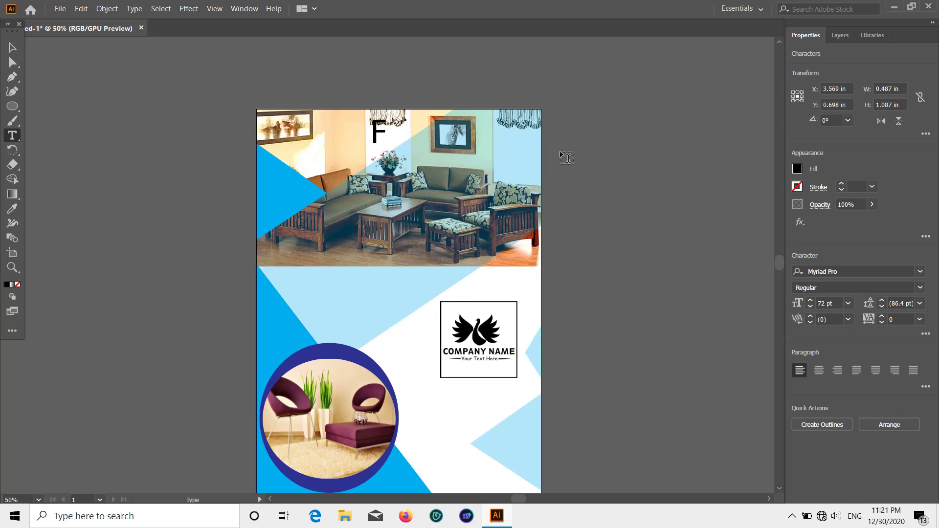
{"action": "type", "text": "Furnichure"}
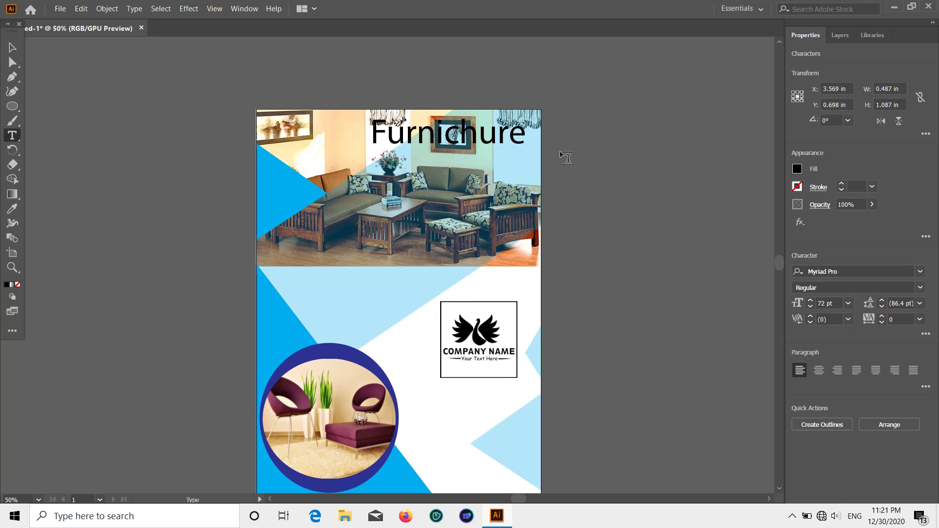
{"action": "key", "text": "Escape"}
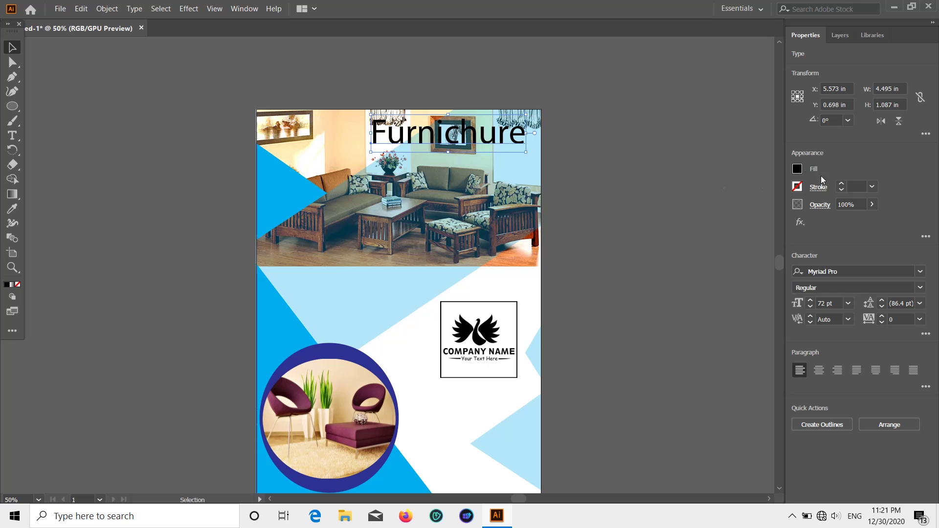
Fill the title with white and move it about 0.37 in to the right
{"action": "left_click", "coordinate": [797, 169]}
{"action": "left_click", "coordinate": [681, 213]}
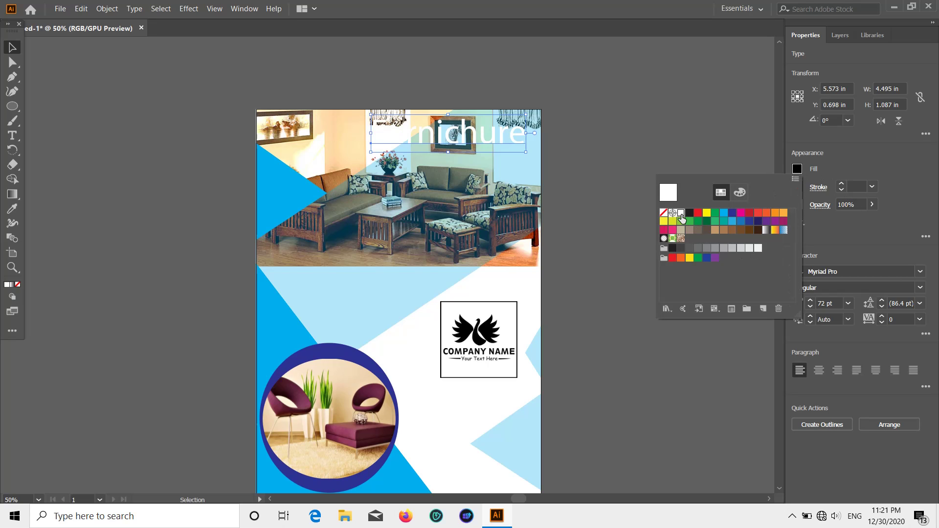
{"action": "left_click", "coordinate": [12, 49]}
{"action": "scroll", "coordinate": [684, 180], "scroll_direction": "down", "scroll_amount": 1}
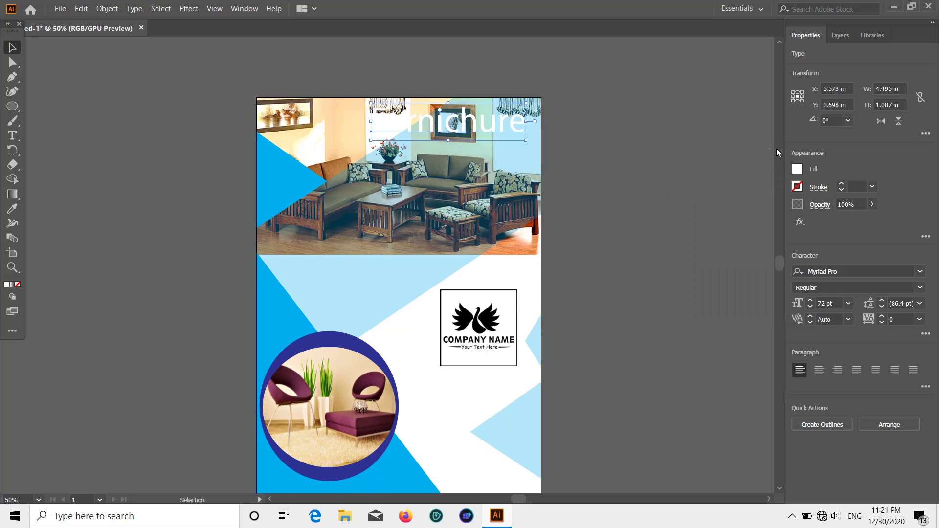
{"action": "scroll", "coordinate": [776, 149], "scroll_direction": "up", "scroll_amount": 2}
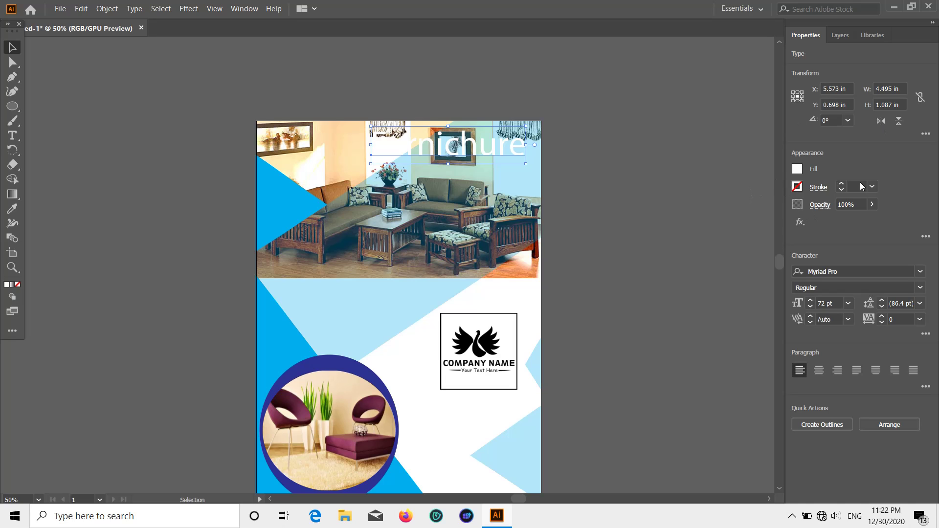
{"action": "left_click_drag", "start_coordinate": [510, 150], "coordinate": [523, 151]}
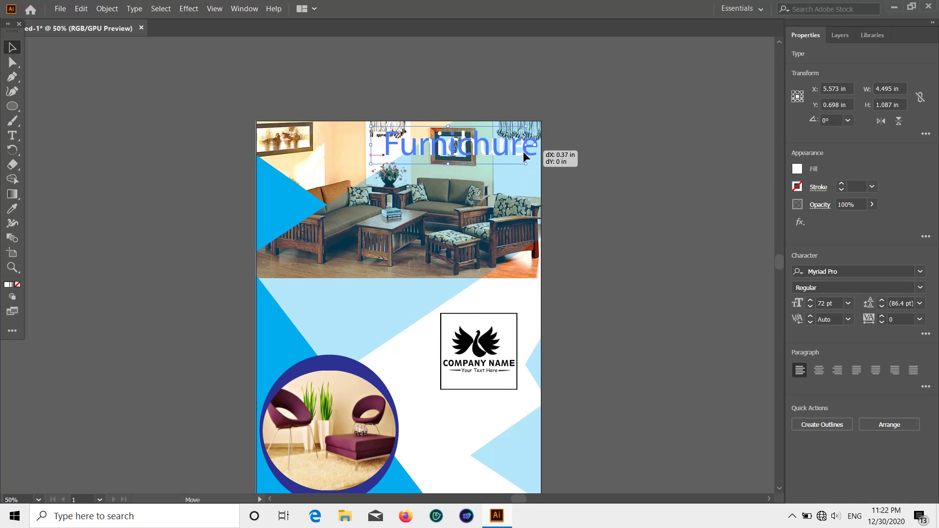
Try a dark blue fill (C=100 M=100 Y=25 K=25) on the "Furnichure" title
{"action": "left_click", "coordinate": [796, 169]}
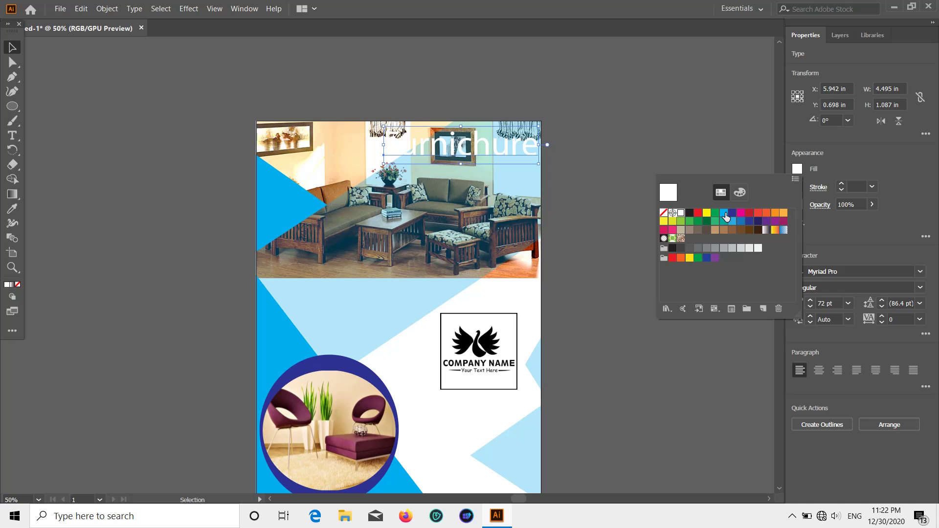
{"action": "left_click", "coordinate": [723, 212]}
{"action": "left_click", "coordinate": [732, 213]}
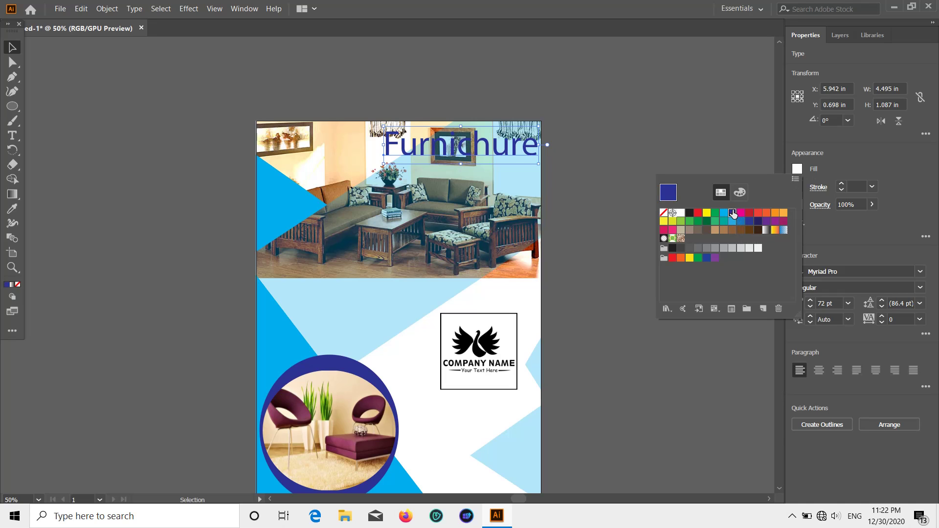
{"action": "left_click", "coordinate": [758, 222]}
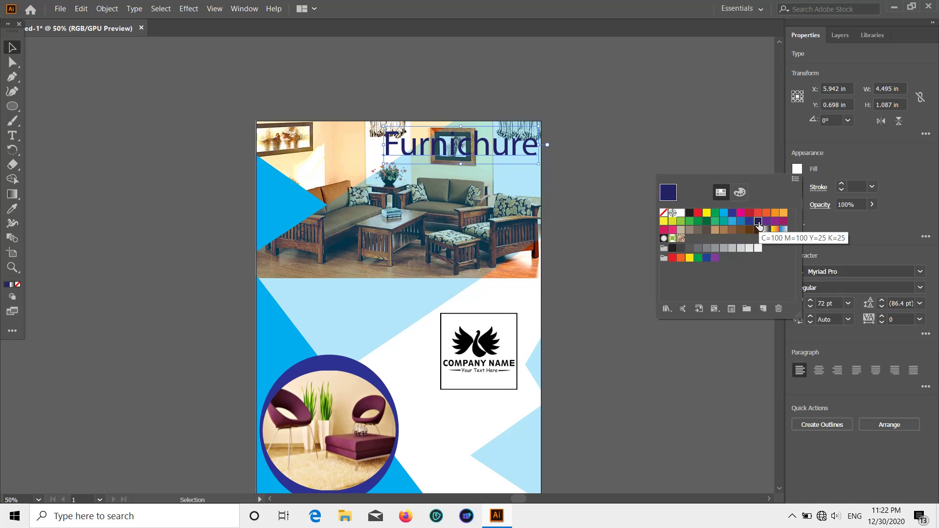
{"action": "left_click", "coordinate": [15, 47]}
{"action": "scroll", "coordinate": [577, 108], "scroll_direction": "down", "scroll_amount": 1}
{"action": "left_click", "coordinate": [597, 115]}
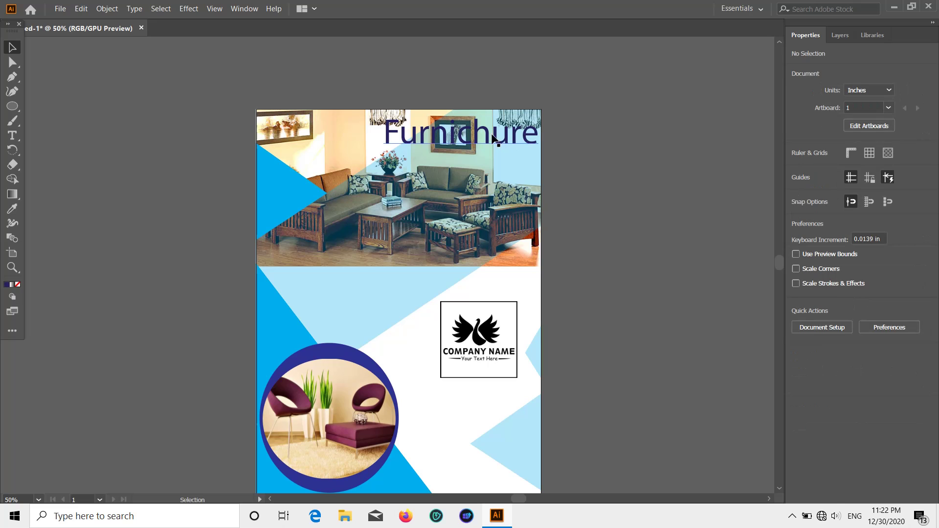
Move the title to the left side of the living-room photo and fill it with black
{"action": "left_click_drag", "start_coordinate": [492, 135], "coordinate": [370, 136]}
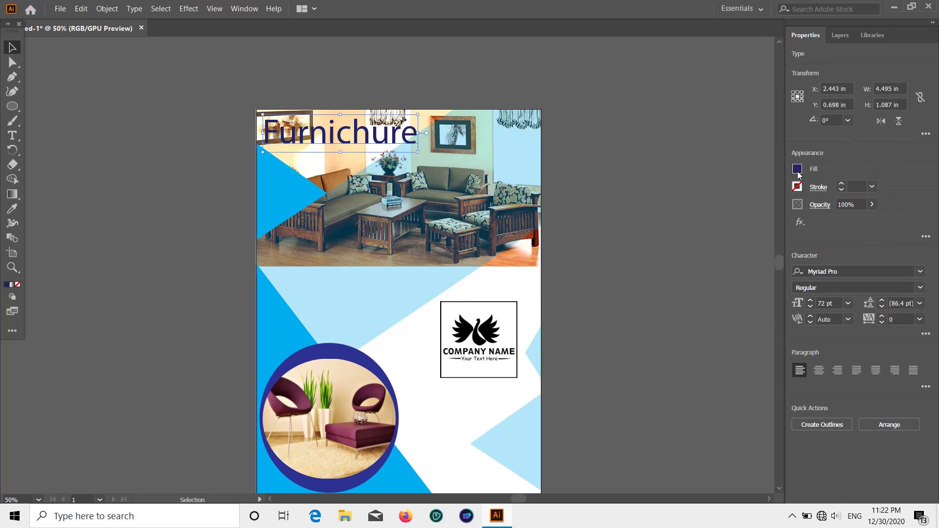
{"action": "left_click", "coordinate": [797, 169]}
{"action": "left_click", "coordinate": [681, 214]}
{"action": "left_click", "coordinate": [689, 213]}
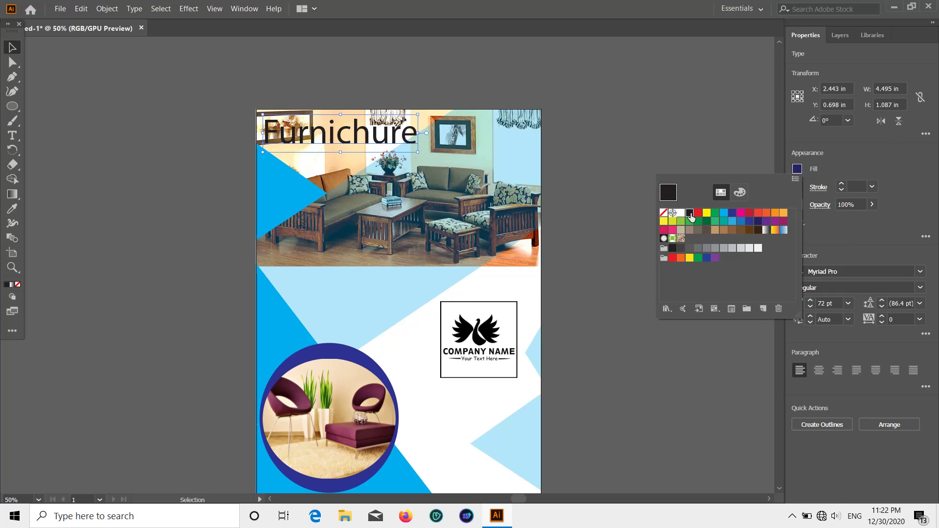
{"action": "left_click", "coordinate": [932, 226]}
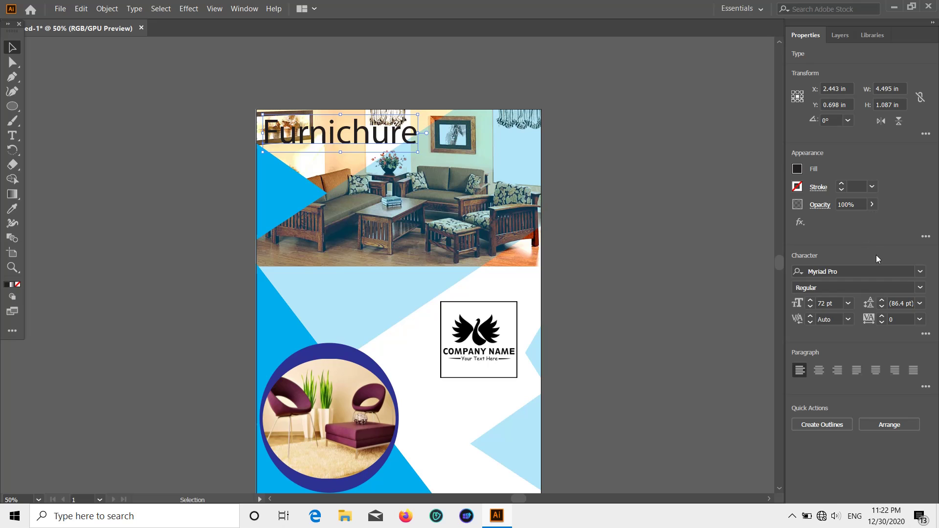
Set the title's font to News706 BT Bold and move it against the photo's right edge
{"action": "left_click", "coordinate": [920, 275]}
{"action": "left_click", "coordinate": [842, 363]}
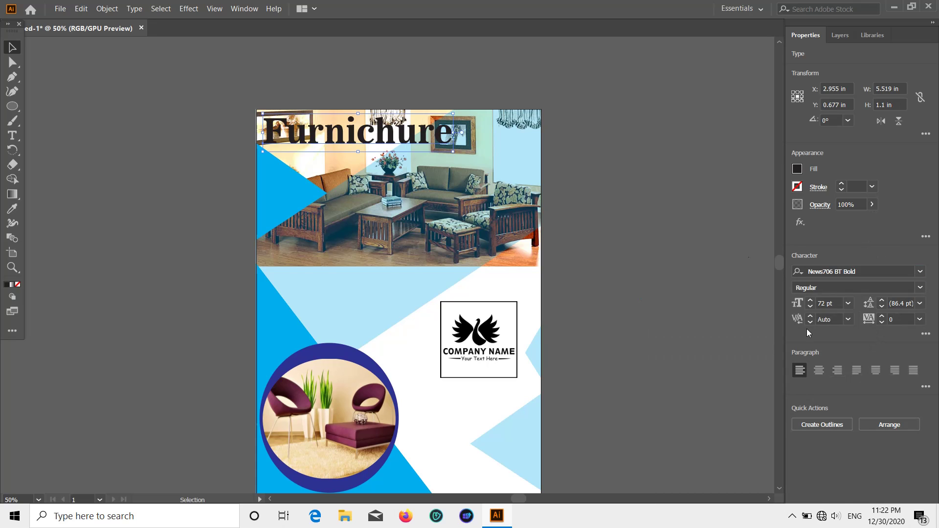
{"action": "left_click", "coordinate": [635, 245]}
{"action": "left_click_drag", "start_coordinate": [417, 139], "coordinate": [508, 138]}
{"action": "left_click", "coordinate": [635, 127]}
Add the text "Your Text Here" at 14 pt over the lower left part of the living-room photo
{"action": "scroll", "coordinate": [640, 156], "scroll_direction": "down", "scroll_amount": 2}
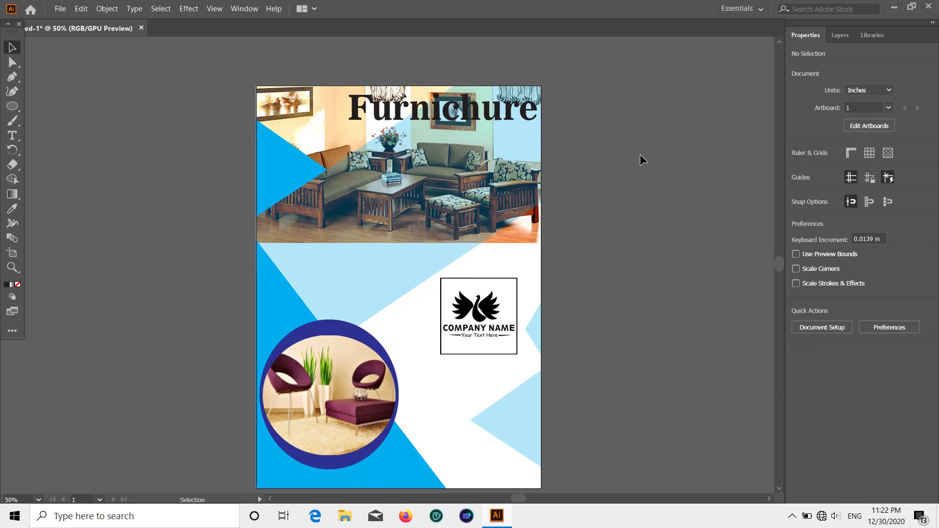
{"action": "scroll", "coordinate": [636, 159], "scroll_direction": "up", "scroll_amount": 2}
{"action": "scroll", "coordinate": [684, 225], "scroll_direction": "down", "scroll_amount": 3}
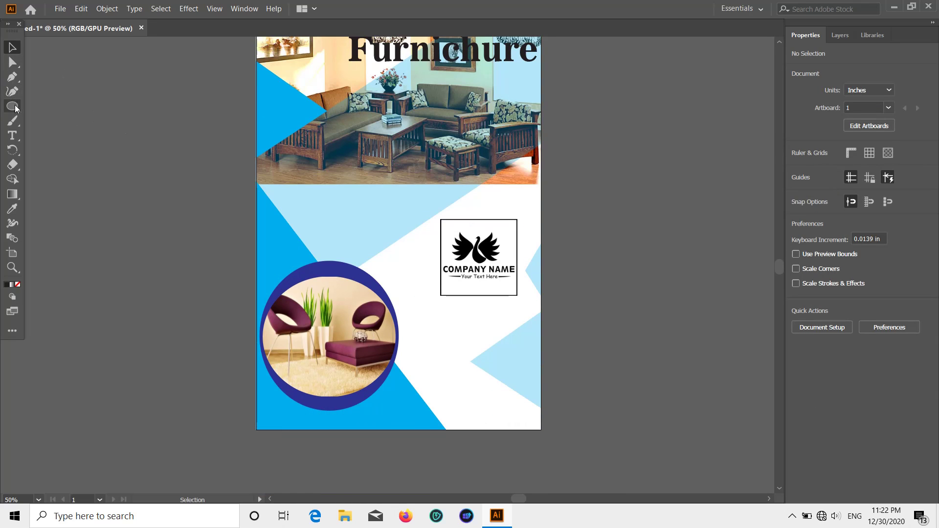
{"action": "left_click", "coordinate": [12, 136]}
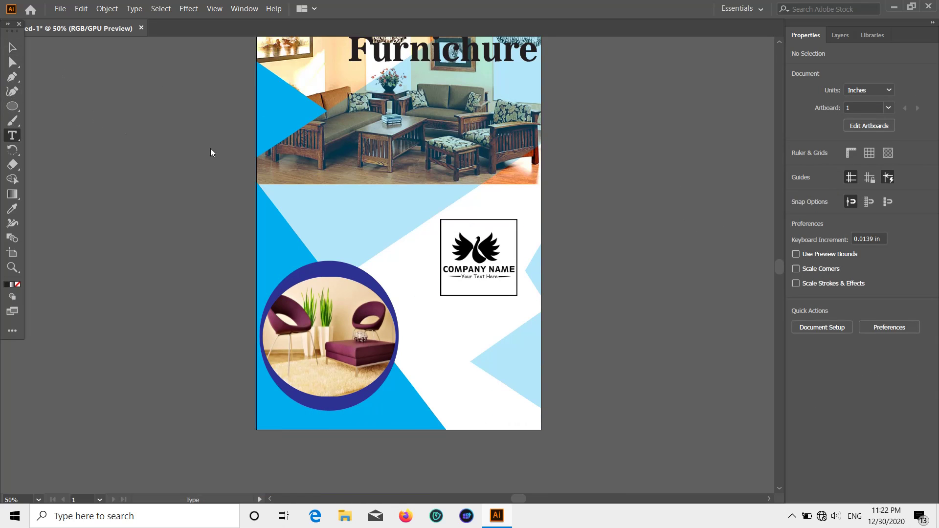
{"action": "left_click", "coordinate": [259, 161]}
{"action": "left_click", "coordinate": [848, 304]}
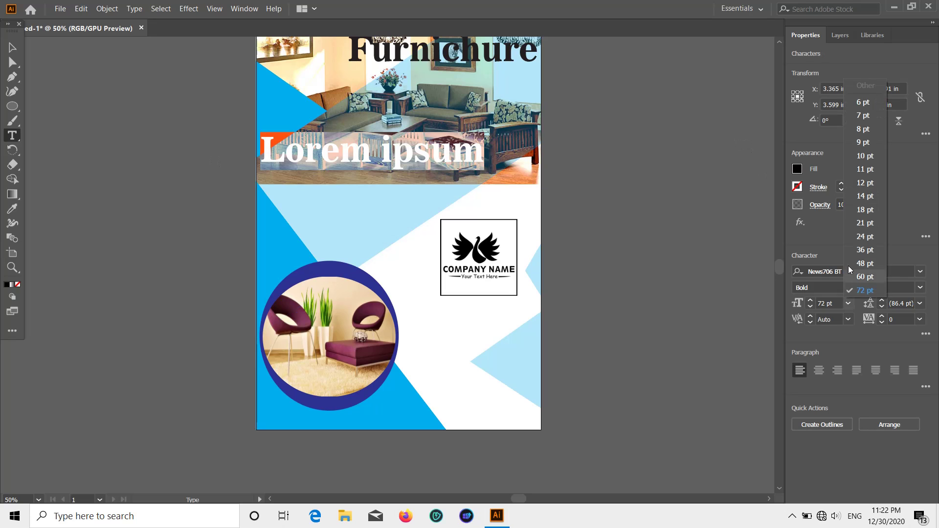
{"action": "left_click", "coordinate": [859, 198]}
{"action": "type", "text": "Your Text Here"}
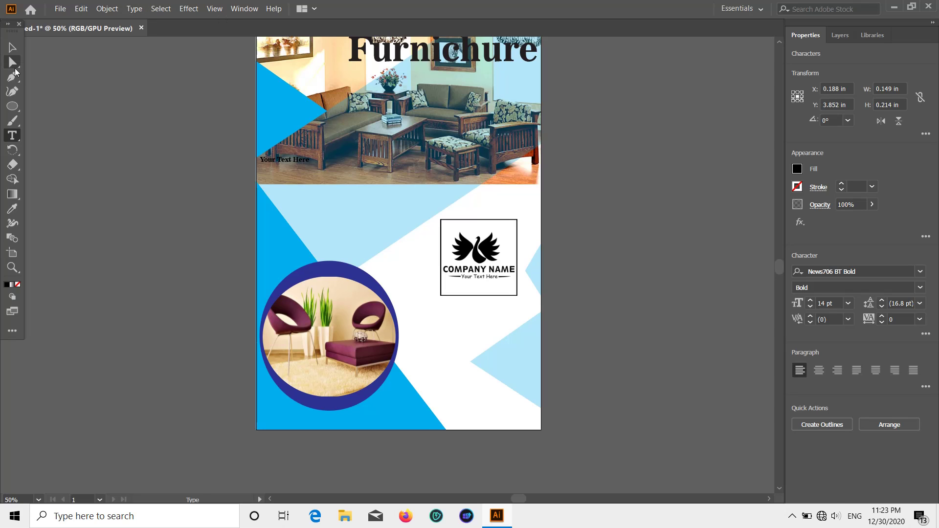
Enlarge "Your Text Here" to about 8.24 in wide across the photo's lower part and fill it with white
{"action": "left_click", "coordinate": [12, 48]}
{"action": "left_click_drag", "start_coordinate": [309, 165], "coordinate": [586, 199]}
{"action": "left_click_drag", "start_coordinate": [492, 178], "coordinate": [486, 166]}
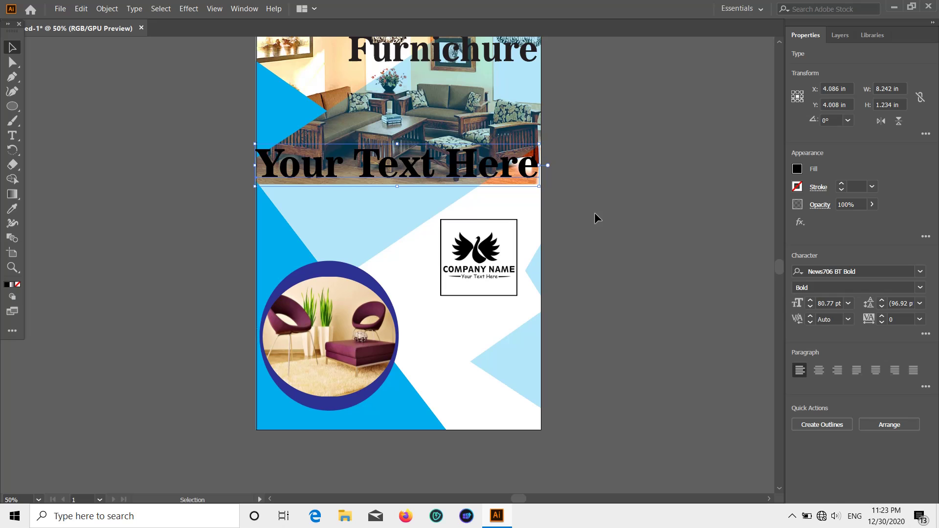
{"action": "left_click", "coordinate": [798, 170]}
{"action": "left_click", "coordinate": [681, 213]}
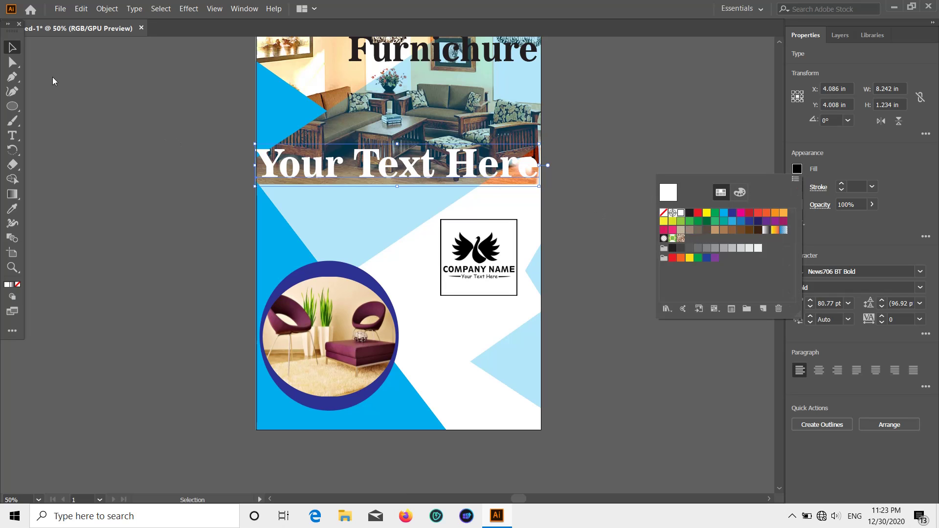
{"action": "left_click", "coordinate": [15, 47]}
{"action": "scroll", "coordinate": [645, 208], "scroll_direction": "up", "scroll_amount": 2}
{"action": "left_click", "coordinate": [221, 145]}
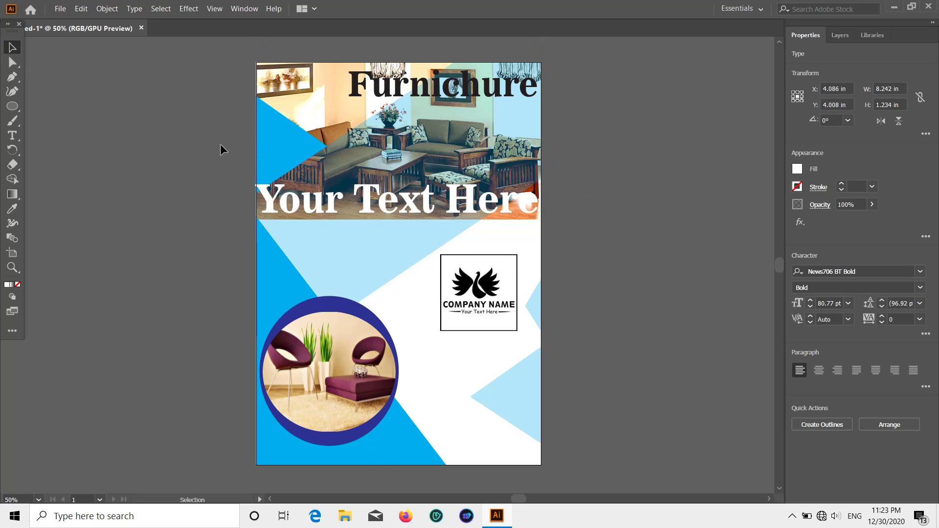
Slightly raise the opacity of the large light blue shape overlapping the living-room photo
{"action": "left_click", "coordinate": [469, 143]}
{"action": "left_click", "coordinate": [872, 204]}
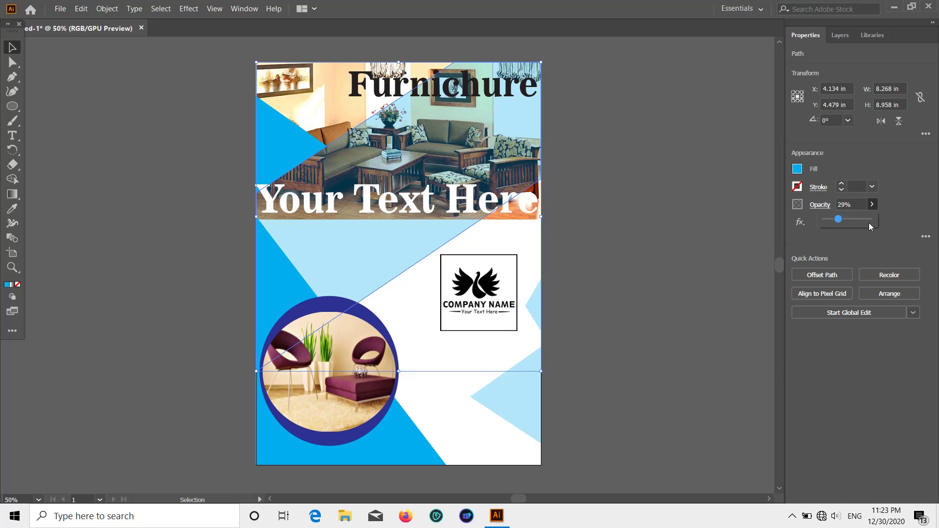
{"action": "mouse_move", "coordinate": [840, 223]}
{"action": "left_mouse_down"}
{"action": "mouse_move", "coordinate": [852, 219]}
{"action": "mouse_move", "coordinate": [842, 222]}
{"action": "left_mouse_up"}
{"action": "left_click", "coordinate": [677, 222]}
{"action": "scroll", "coordinate": [674, 220], "scroll_direction": "up", "scroll_amount": 3}
{"action": "scroll", "coordinate": [671, 222], "scroll_direction": "down", "scroll_amount": 1}
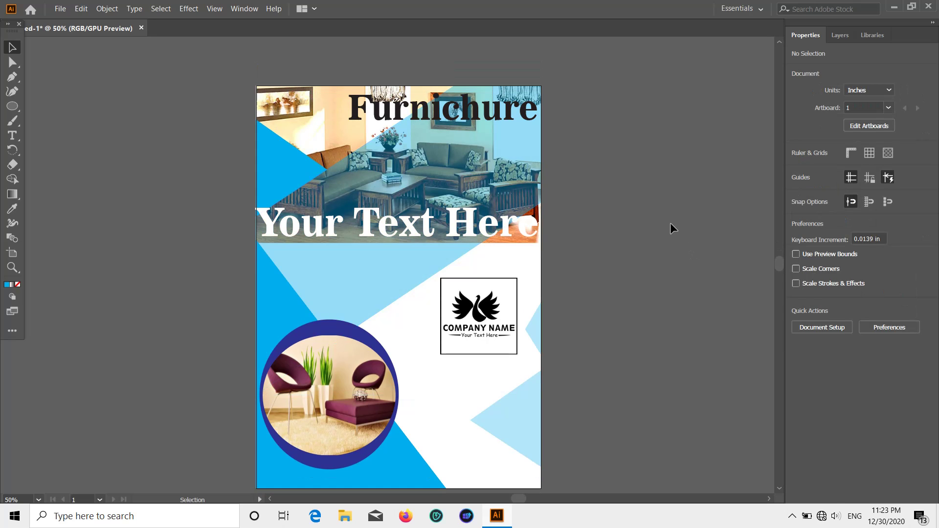
Shrink the white "Your Text Here" line to about 7.08 in wide and shift it slightly right and down
{"action": "left_click_drag", "start_coordinate": [527, 227], "coordinate": [537, 244]}
{"action": "left_click", "coordinate": [567, 230]}
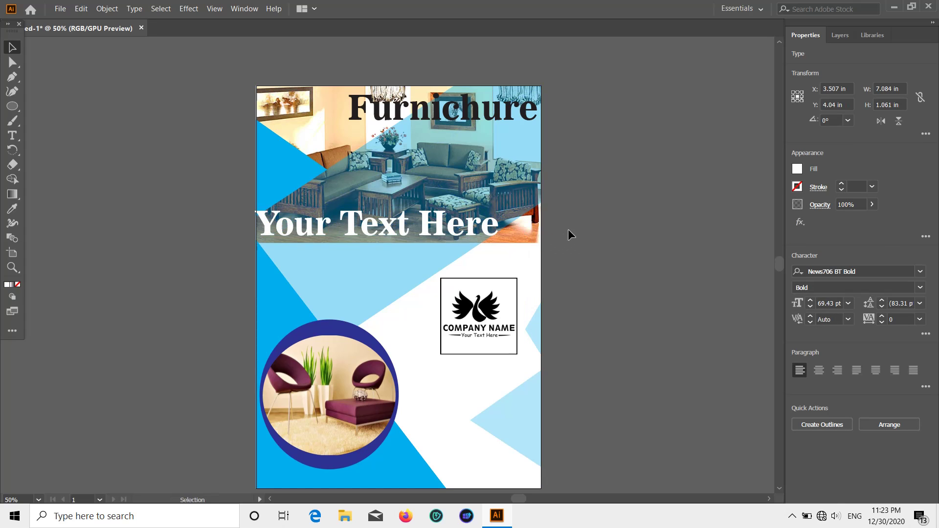
{"action": "left_click_drag", "start_coordinate": [473, 227], "coordinate": [489, 232]}
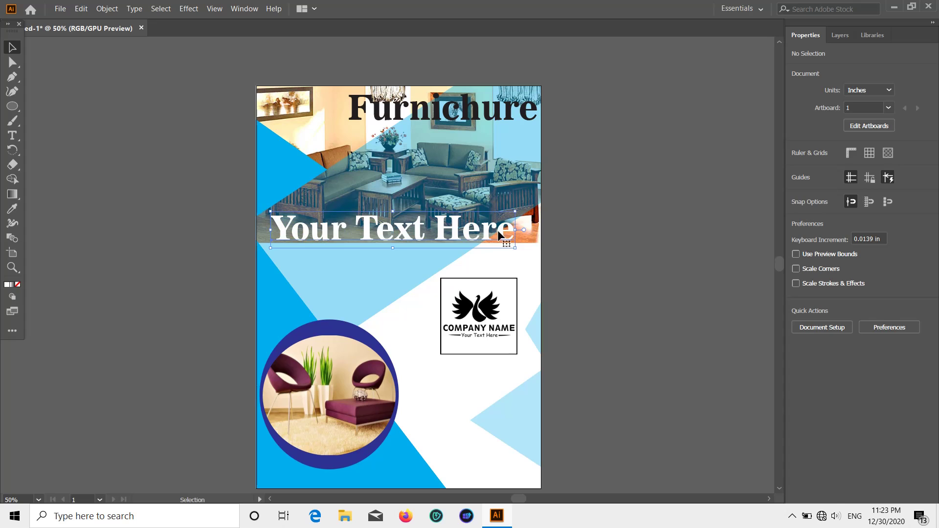
{"action": "left_click", "coordinate": [563, 233]}
Set the white text line's font to Exotc350 DmBd BT Demi-Bold and center it roughly across the photo
{"action": "left_click", "coordinate": [459, 239]}
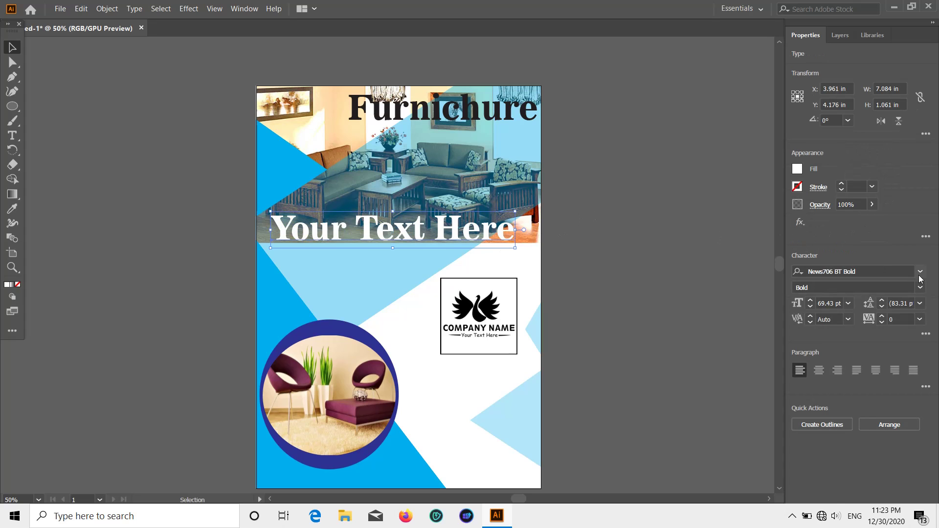
{"action": "left_click", "coordinate": [919, 275]}
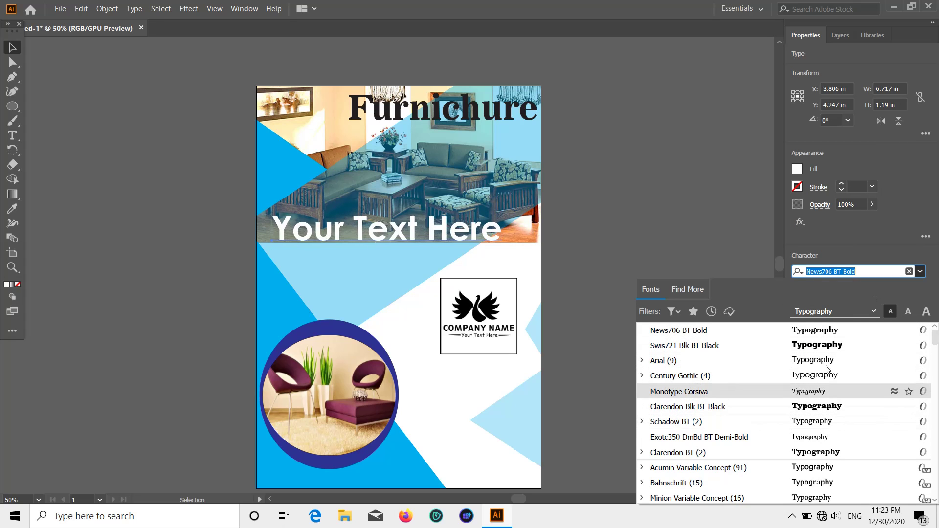
{"action": "scroll", "coordinate": [846, 438], "scroll_direction": "down", "scroll_amount": 3}
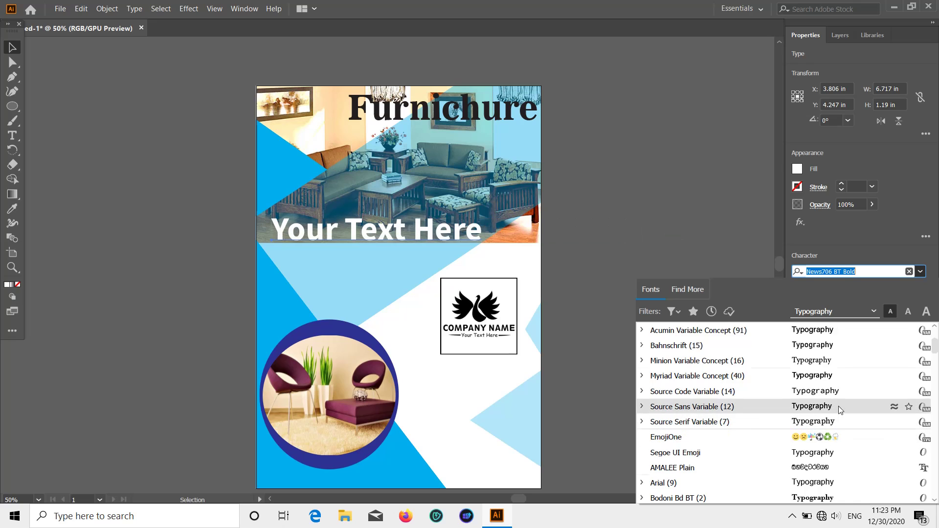
{"action": "scroll", "coordinate": [839, 406], "scroll_direction": "up", "scroll_amount": 3}
{"action": "left_click", "coordinate": [838, 434]}
{"action": "left_click", "coordinate": [619, 337]}
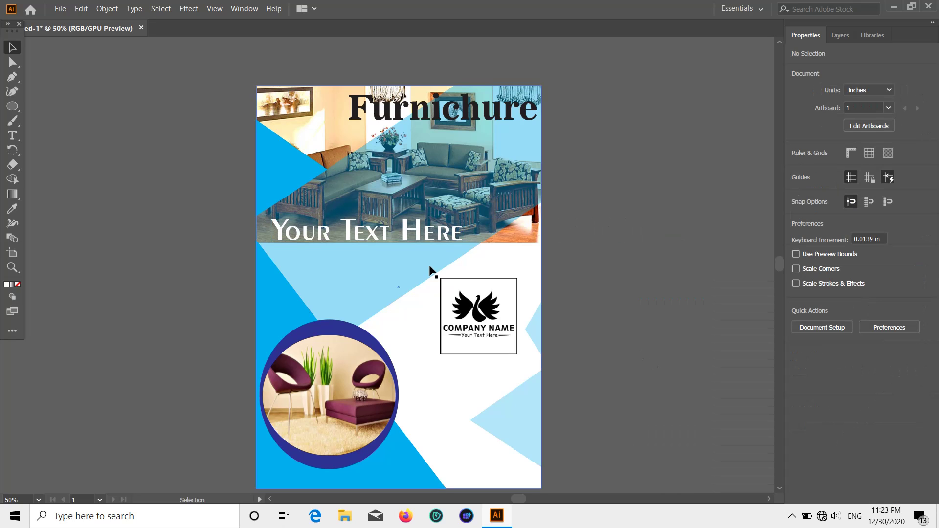
{"action": "left_click_drag", "start_coordinate": [401, 233], "coordinate": [430, 231]}
{"action": "scroll", "coordinate": [644, 264], "scroll_direction": "down", "scroll_amount": 1}
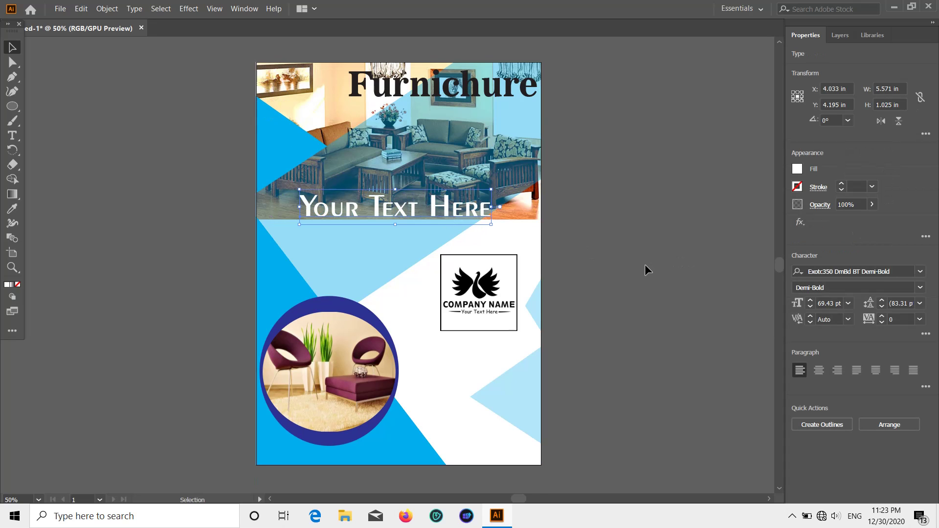
Set the white text line's tracking to 200, then shrink and reposition it to fit within the photo's width
{"action": "left_click", "coordinate": [919, 318]}
{"action": "left_click", "coordinate": [910, 309]}
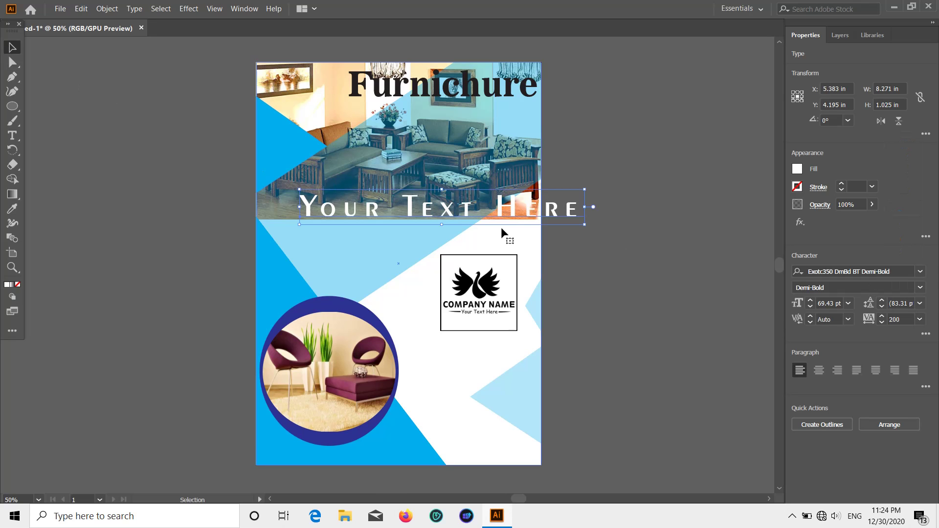
{"action": "left_click_drag", "start_coordinate": [464, 209], "coordinate": [427, 209]}
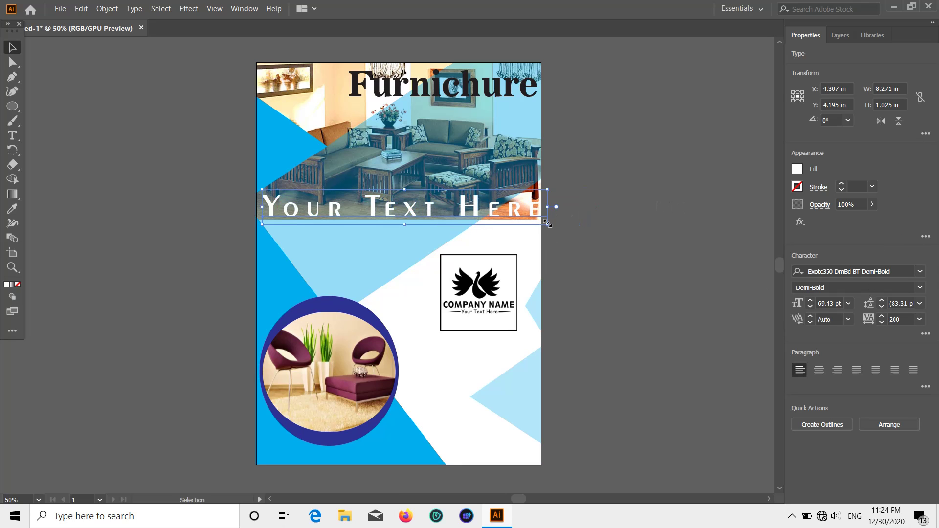
{"action": "left_click_drag", "start_coordinate": [548, 222], "coordinate": [586, 204]}
{"action": "left_click", "coordinate": [586, 204]}
{"action": "left_click_drag", "start_coordinate": [458, 210], "coordinate": [461, 210]}
{"action": "left_click", "coordinate": [626, 196]}
{"action": "scroll", "coordinate": [619, 247], "scroll_direction": "up", "scroll_amount": 2}
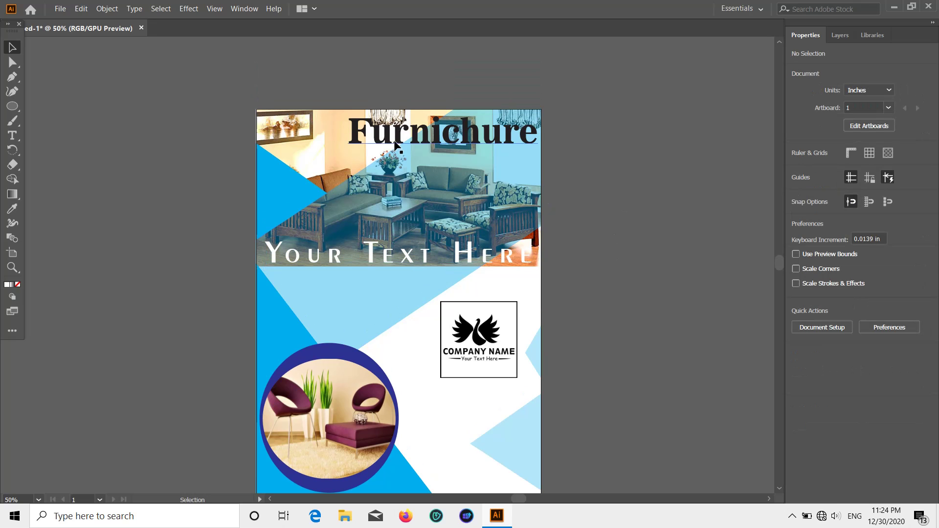
Try white, red and blue fills on the "Furnichure" title and return it to black
{"action": "left_click", "coordinate": [395, 146]}
{"action": "left_click", "coordinate": [797, 168]}
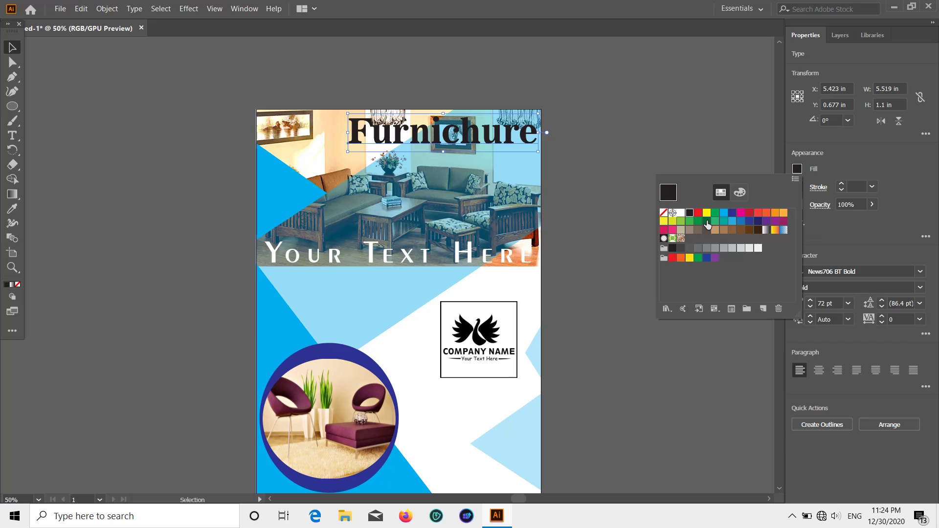
{"action": "left_click", "coordinate": [681, 214]}
{"action": "left_click", "coordinate": [698, 213]}
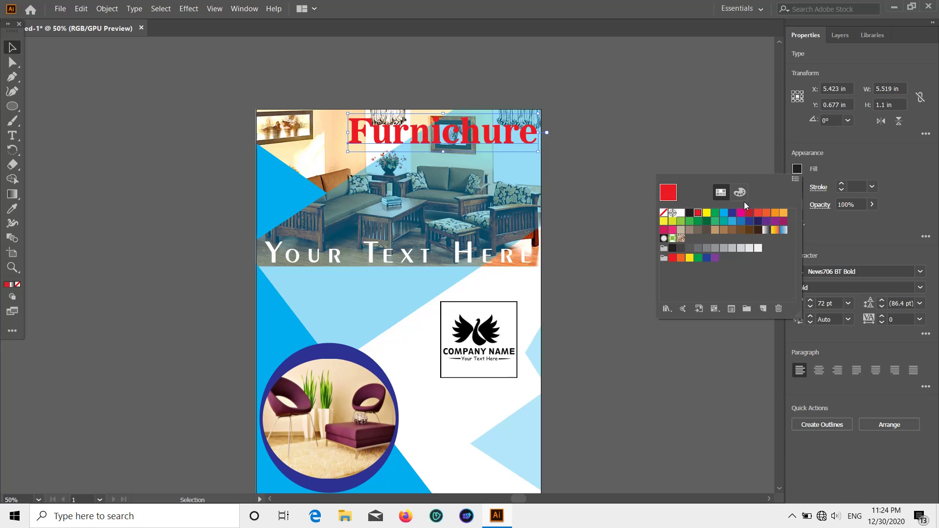
{"action": "left_click", "coordinate": [707, 257]}
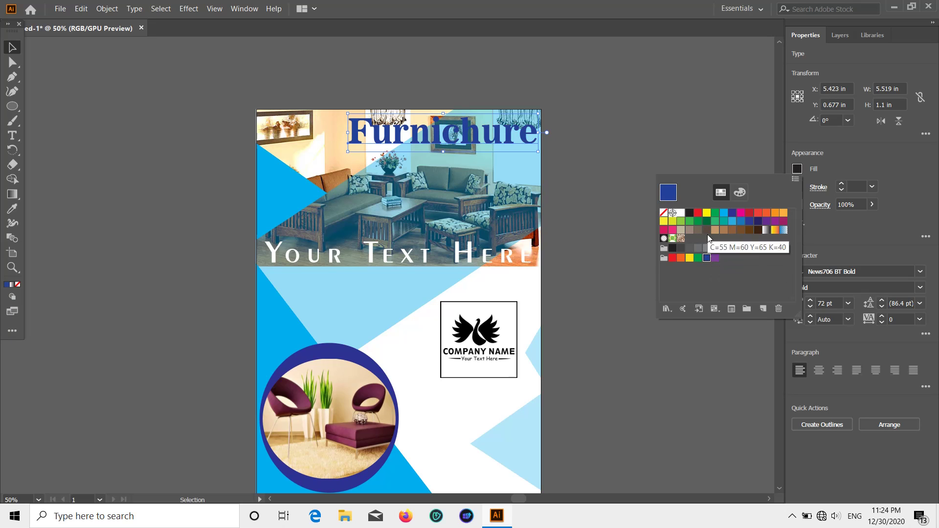
{"action": "left_click", "coordinate": [689, 214]}
{"action": "left_click", "coordinate": [13, 48]}
Add the text "Your Text Here" at 14 pt just above the circular chair photo
{"action": "scroll", "coordinate": [596, 135], "scroll_direction": "down", "scroll_amount": 1}
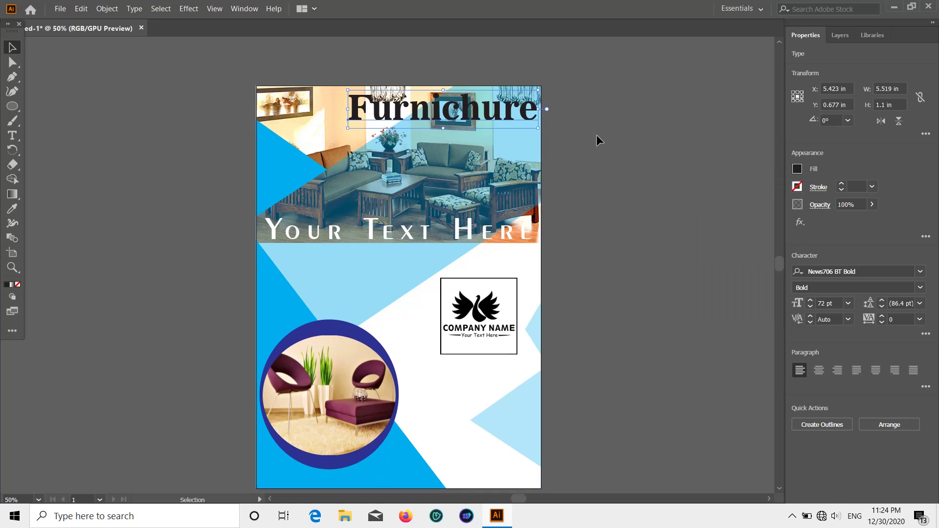
{"action": "scroll", "coordinate": [597, 135], "scroll_direction": "up", "scroll_amount": 1}
{"action": "scroll", "coordinate": [469, 230], "scroll_direction": "down", "scroll_amount": 12}
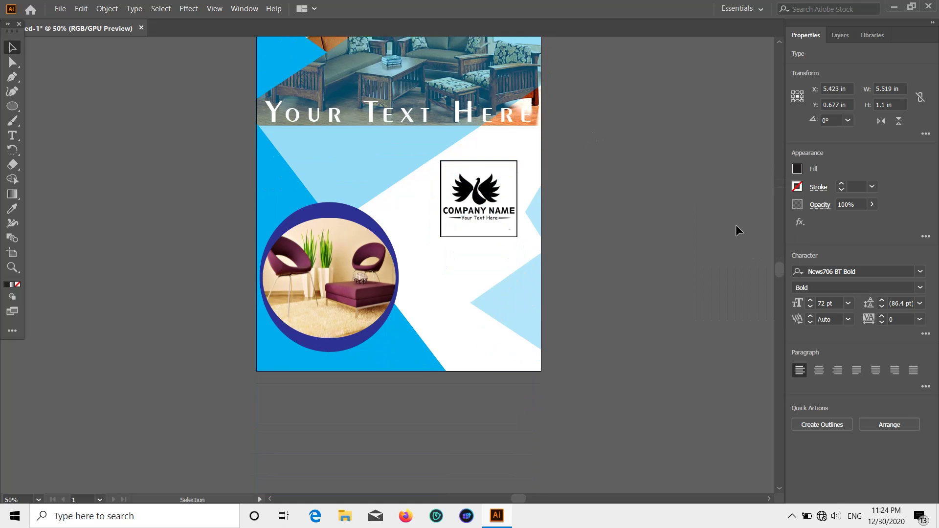
{"action": "scroll", "coordinate": [735, 224], "scroll_direction": "up", "scroll_amount": 2}
{"action": "left_click", "coordinate": [12, 135]}
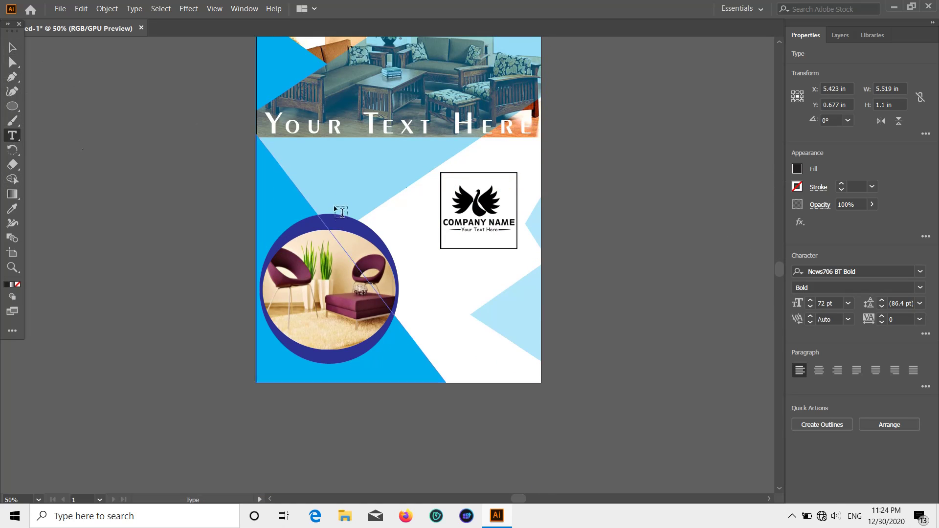
{"action": "left_click", "coordinate": [277, 194]}
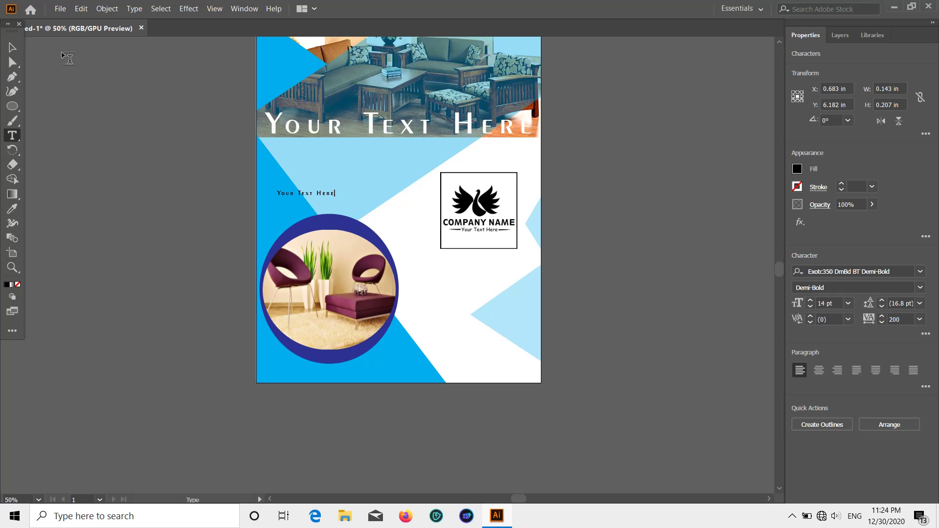
Set the small black text line to Monotype Corsiva, enlarge it to about 34 pt, and move it between the photo and the logo
{"action": "left_click", "coordinate": [12, 48]}
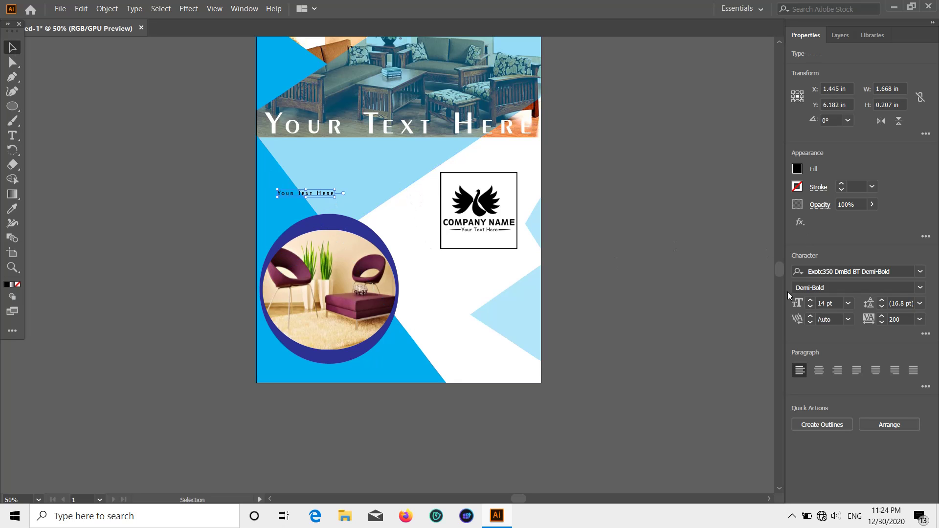
{"action": "left_click", "coordinate": [856, 272]}
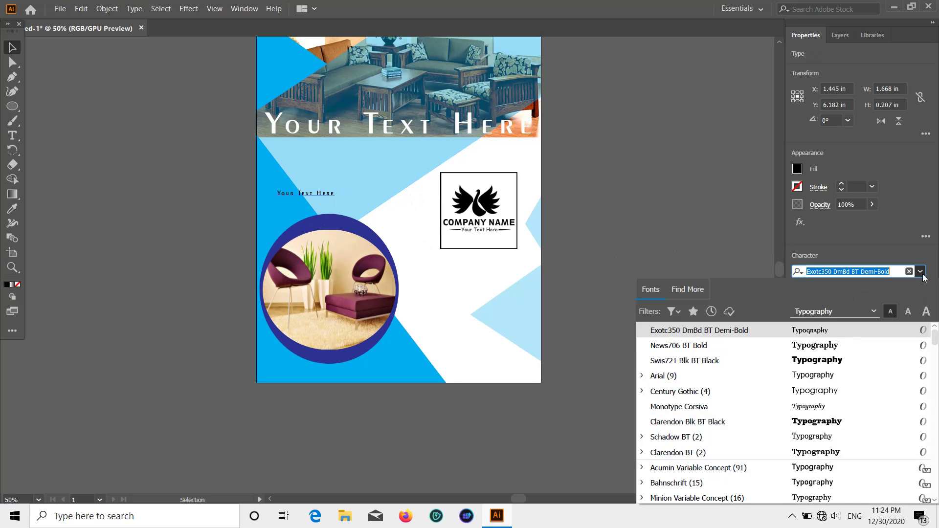
{"action": "left_click", "coordinate": [836, 405]}
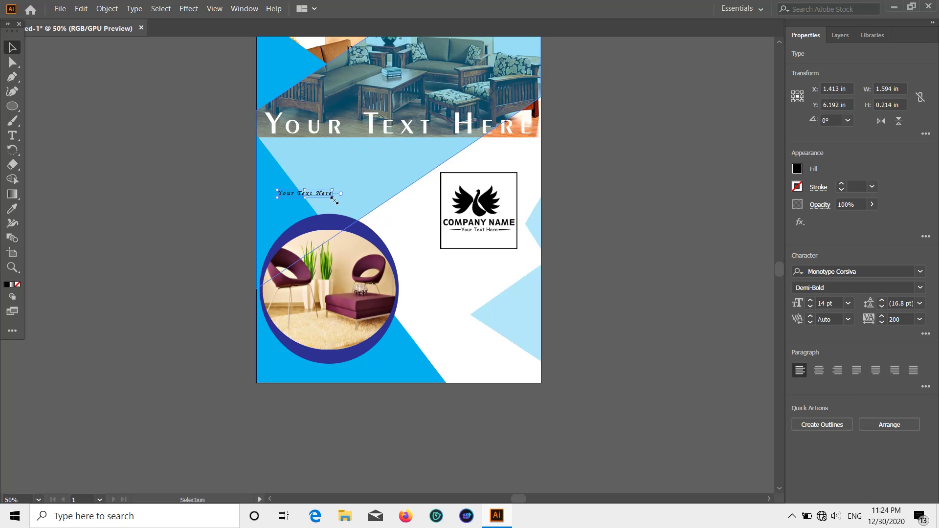
{"action": "left_click_drag", "start_coordinate": [333, 197], "coordinate": [411, 238]}
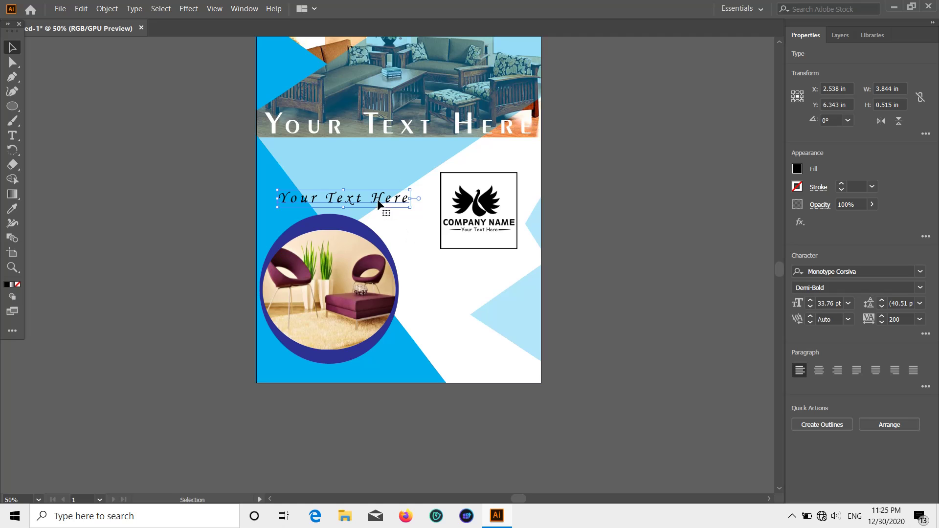
{"action": "left_click_drag", "start_coordinate": [379, 200], "coordinate": [507, 161]}
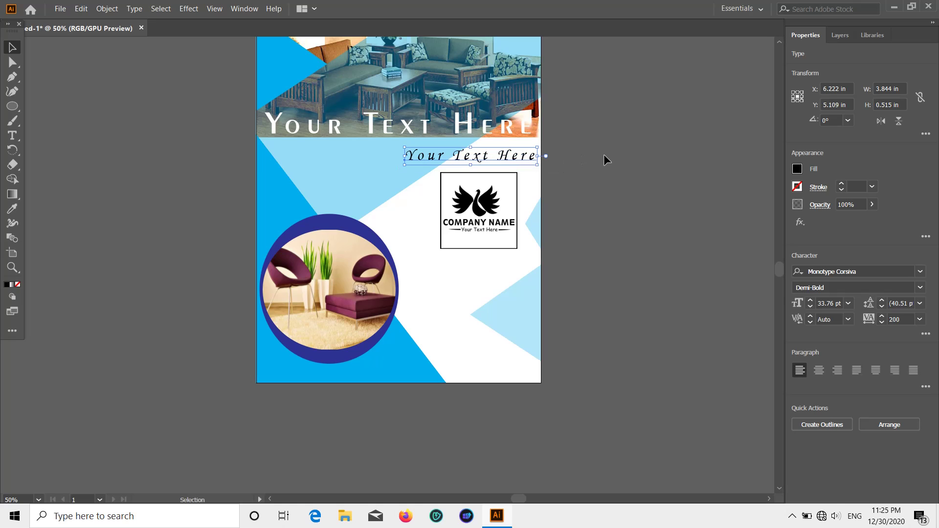
{"action": "left_click", "coordinate": [604, 156]}
{"action": "scroll", "coordinate": [575, 158], "scroll_direction": "down", "scroll_amount": 4}
{"action": "scroll", "coordinate": [576, 157], "scroll_direction": "up", "scroll_amount": 4}
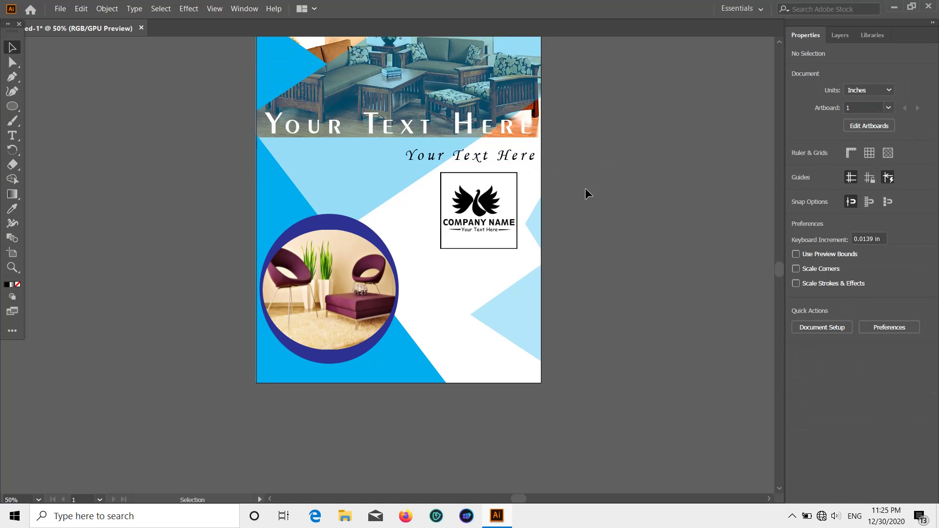
Place the "location icon" image at about 0.28 by 0.62 in on the empty canvas beside the flyer
{"action": "left_click", "coordinate": [60, 10]}
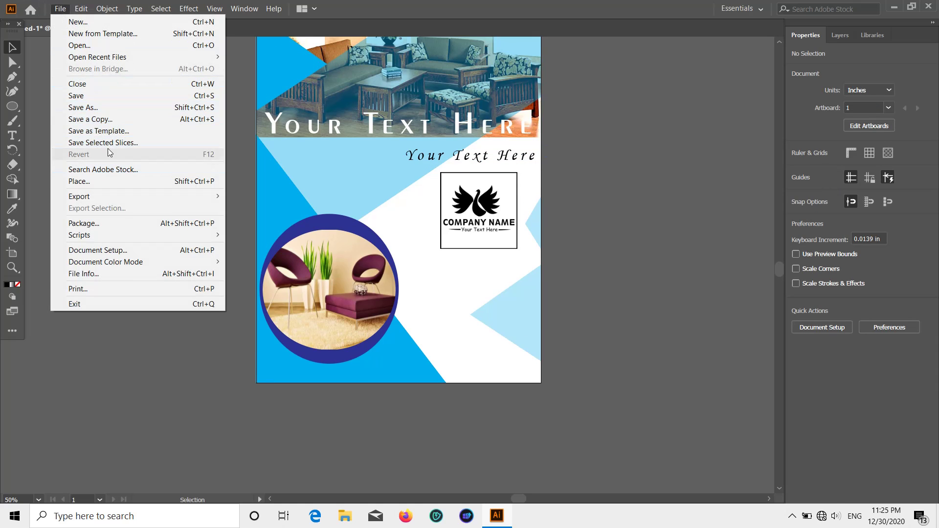
{"action": "left_click", "coordinate": [122, 181]}
{"action": "scroll", "coordinate": [264, 147], "scroll_direction": "down", "scroll_amount": 8}
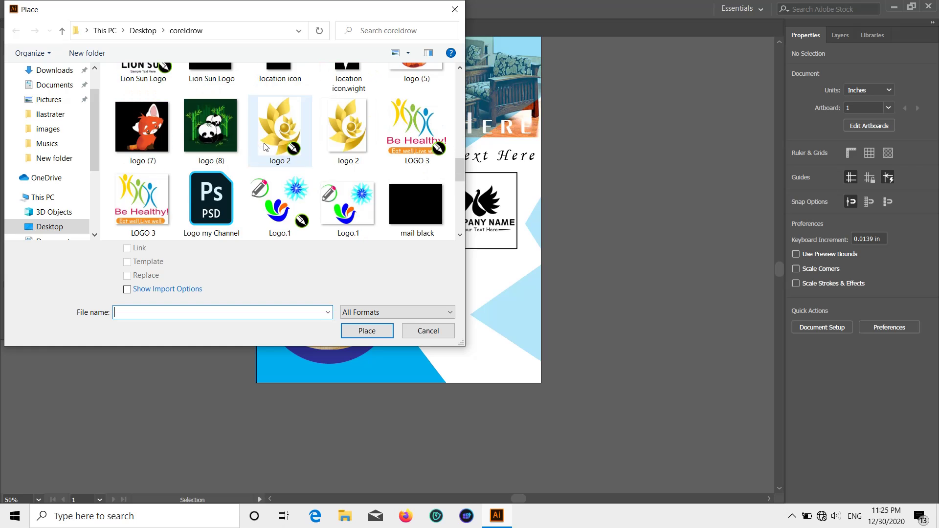
{"action": "scroll", "coordinate": [265, 147], "scroll_direction": "up", "scroll_amount": 2}
{"action": "double_click", "coordinate": [295, 174]}
{"action": "left_click_drag", "start_coordinate": [562, 261], "coordinate": [573, 284]}
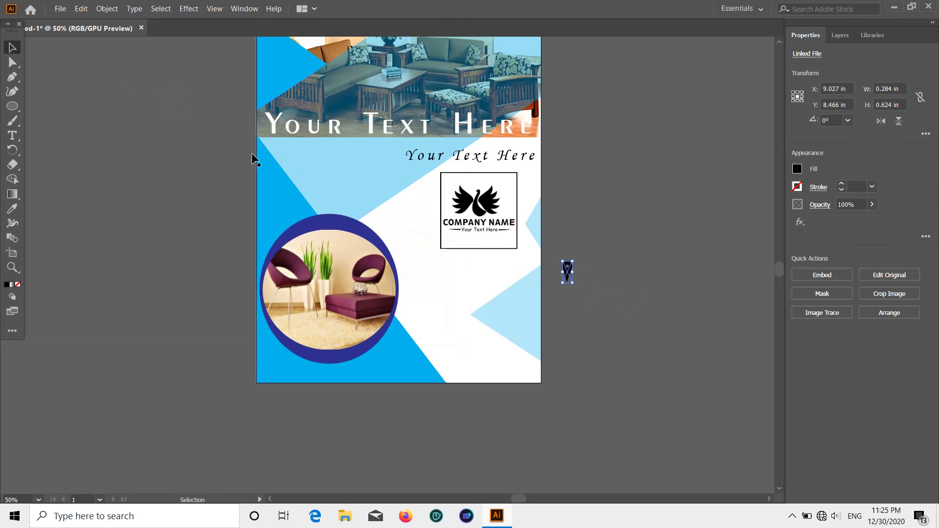
{"action": "left_click", "coordinate": [235, 147]}
Place the "Phone icon black" image at a very small size beside the flyer, above the location pin
{"action": "left_click", "coordinate": [64, 11]}
{"action": "left_click", "coordinate": [119, 179]}
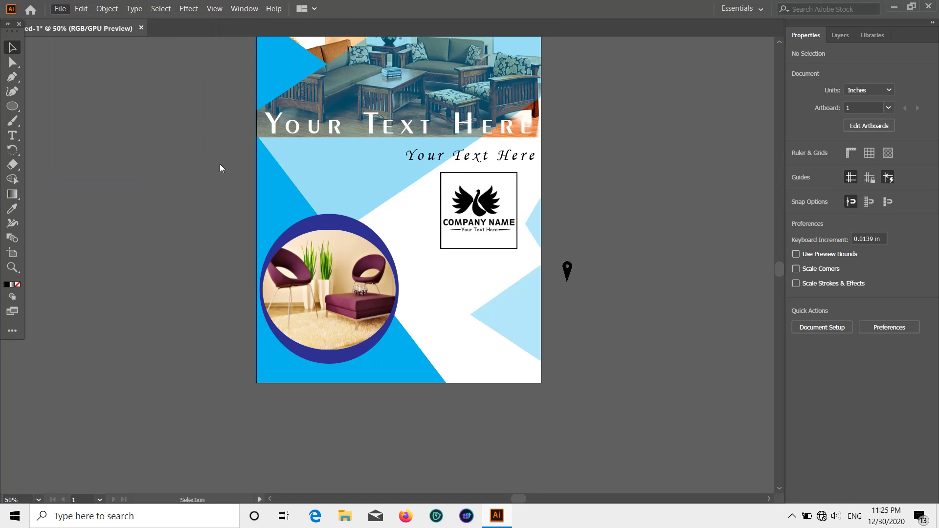
{"action": "scroll", "coordinate": [342, 157], "scroll_direction": "down", "scroll_amount": 5}
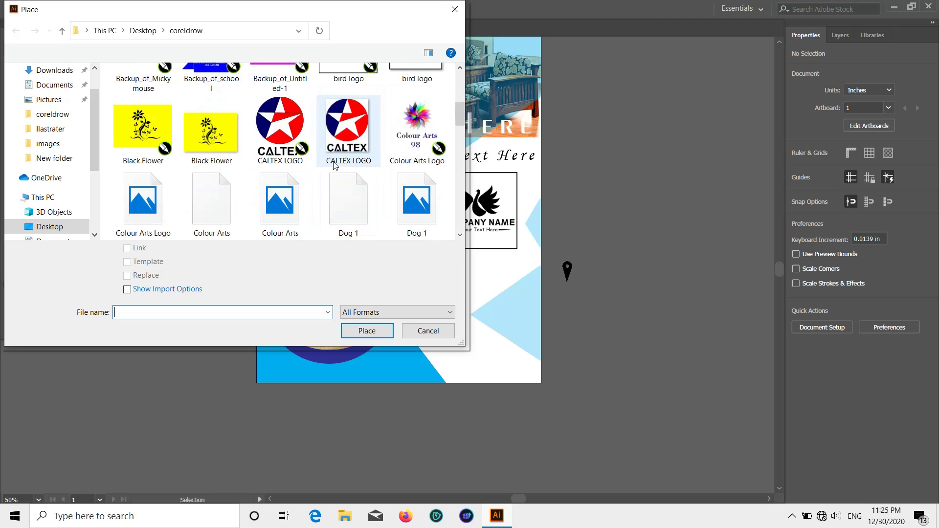
{"action": "scroll", "coordinate": [313, 173], "scroll_direction": "down", "scroll_amount": 6}
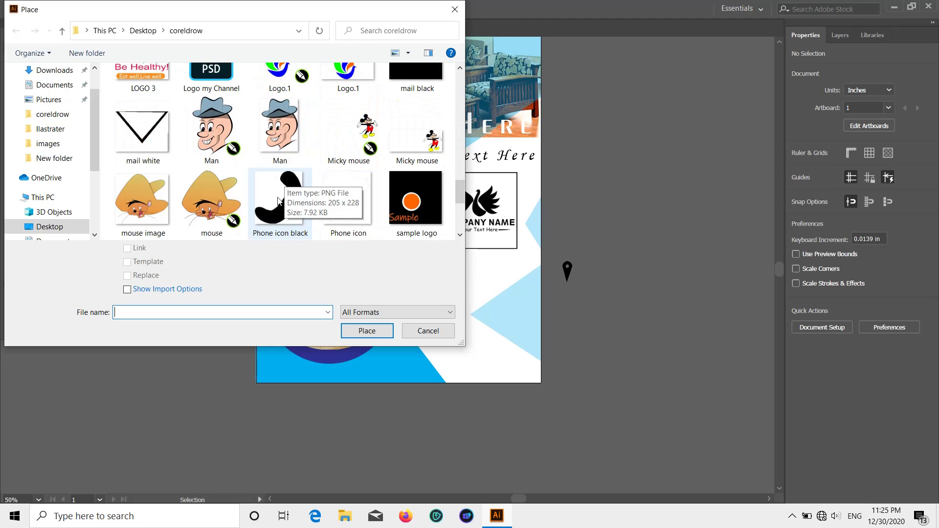
{"action": "left_click", "coordinate": [280, 198]}
{"action": "double_click", "coordinate": [280, 198]}
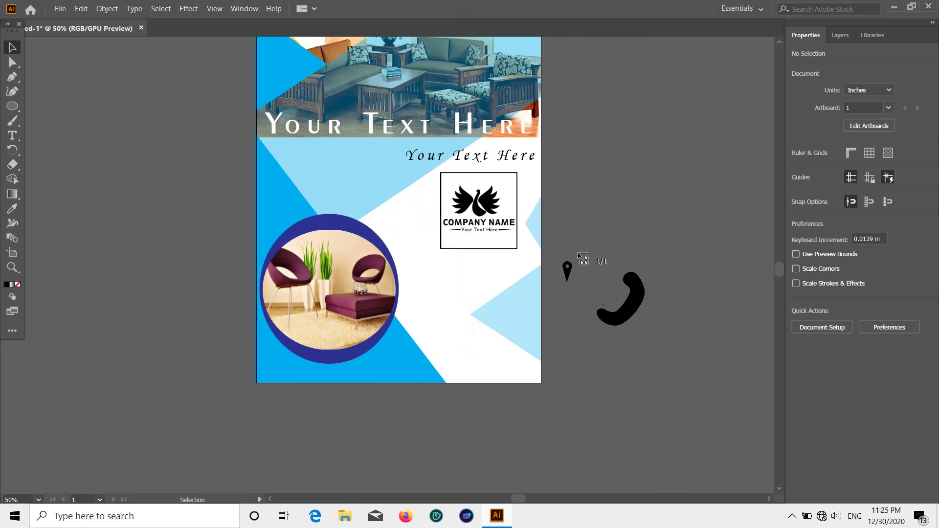
{"action": "left_click_drag", "start_coordinate": [560, 231], "coordinate": [570, 237]}
{"action": "left_click", "coordinate": [618, 223]}
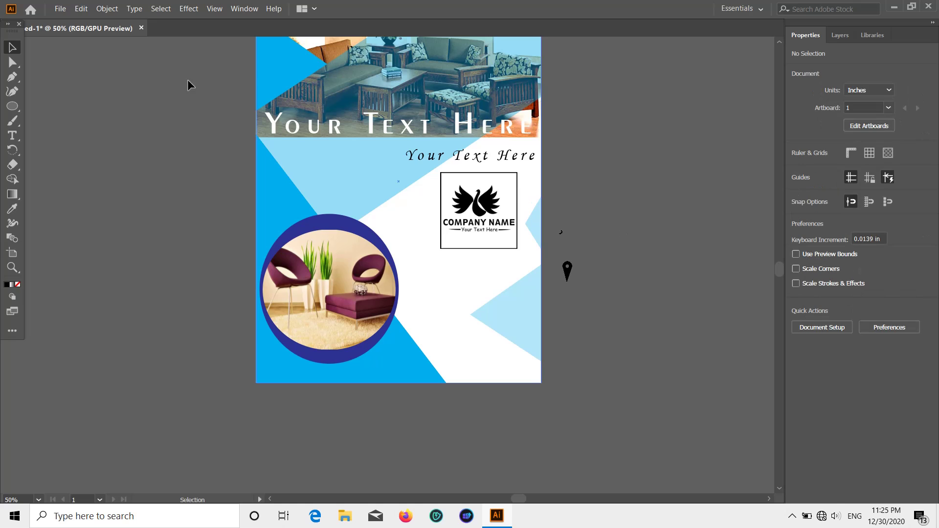
Place the "mail black" image at a small size beside the flyer, next to the phone icon
{"action": "left_click", "coordinate": [60, 8]}
{"action": "left_click", "coordinate": [126, 182]}
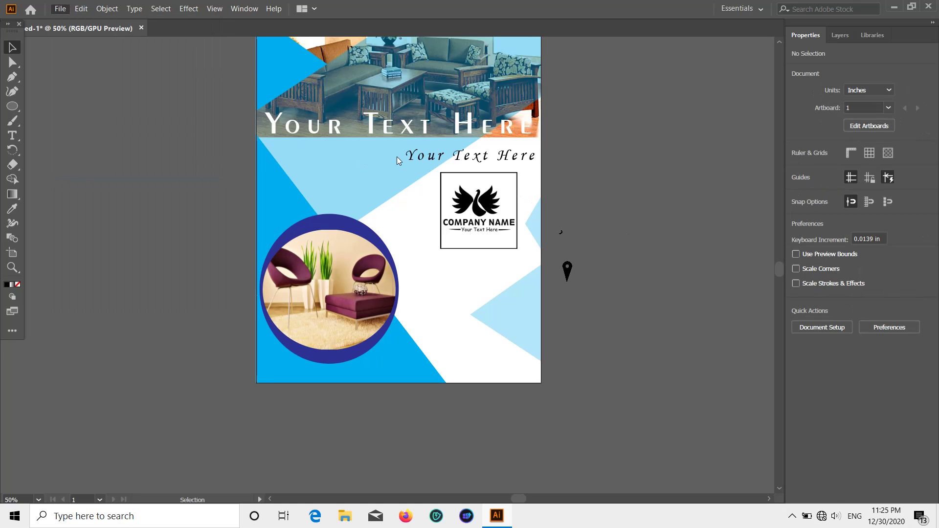
{"action": "scroll", "coordinate": [300, 142], "scroll_direction": "down", "scroll_amount": 5}
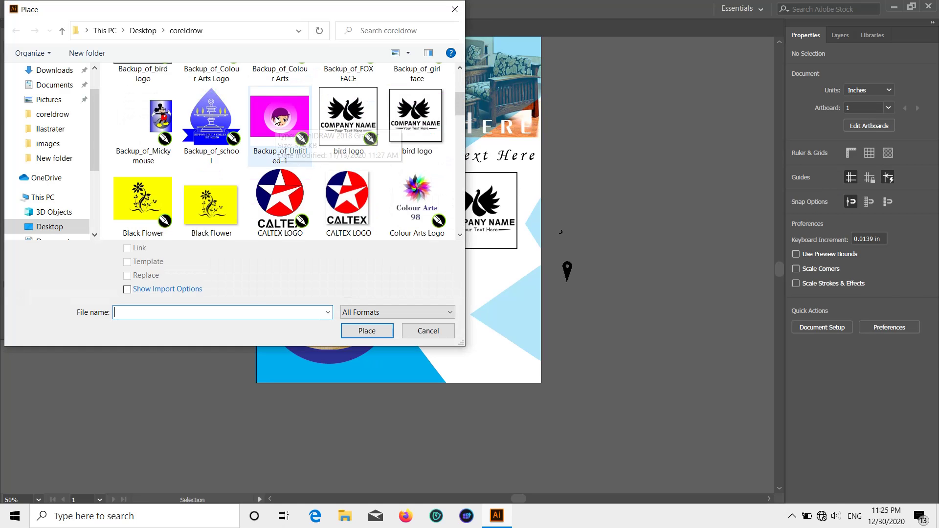
{"action": "scroll", "coordinate": [300, 142], "scroll_direction": "down", "scroll_amount": 10}
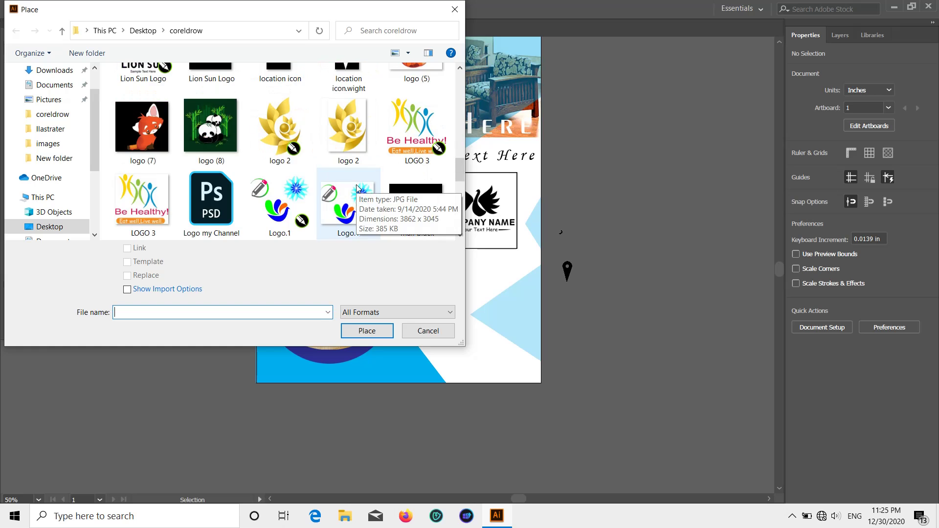
{"action": "scroll", "coordinate": [356, 190], "scroll_direction": "down", "scroll_amount": 3}
{"action": "scroll", "coordinate": [356, 190], "scroll_direction": "up", "scroll_amount": 3}
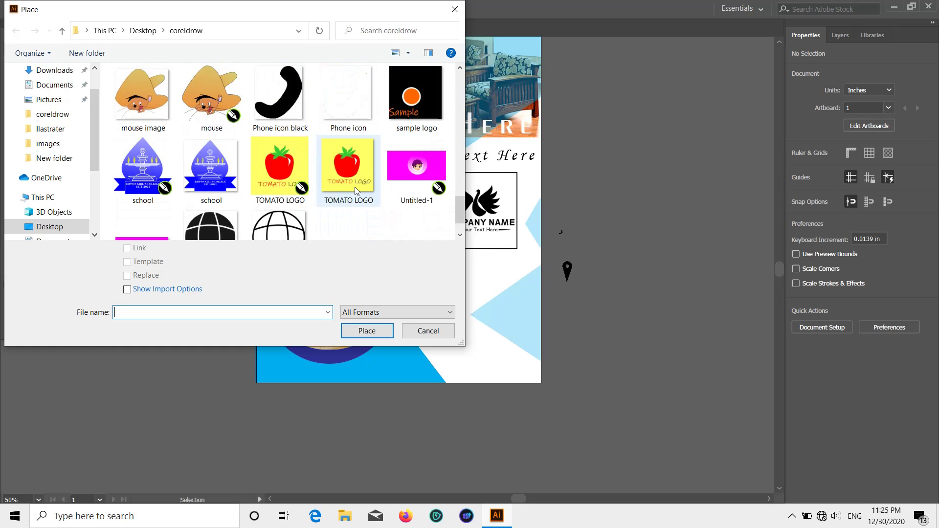
{"action": "double_click", "coordinate": [410, 97]}
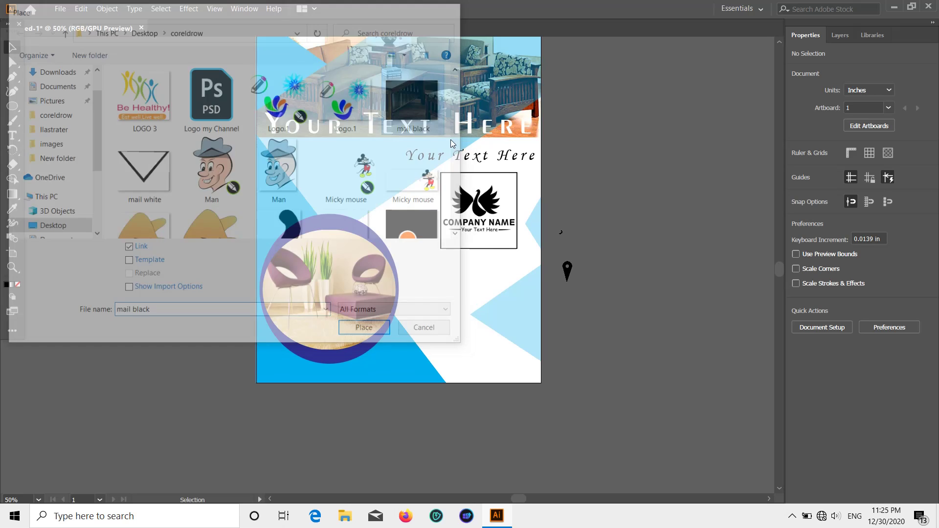
{"action": "left_click_drag", "start_coordinate": [582, 230], "coordinate": [600, 253]}
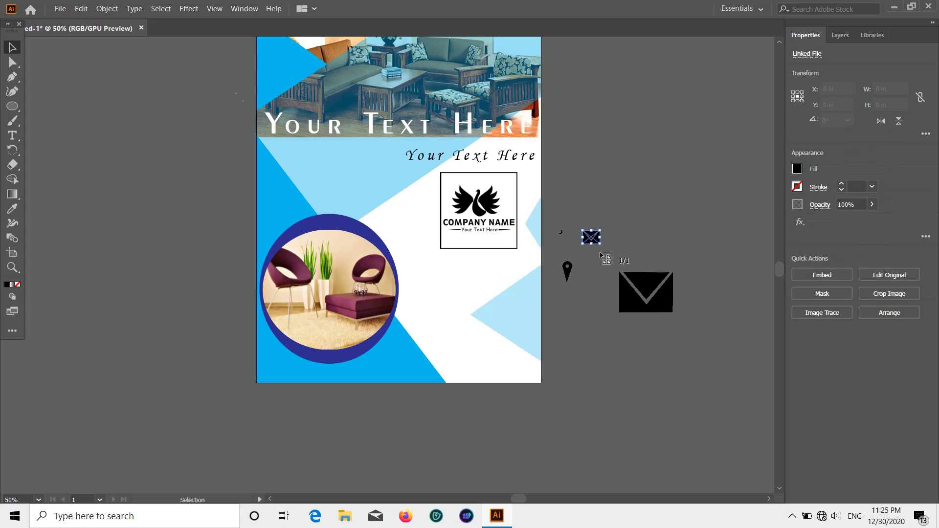
{"action": "left_click", "coordinate": [631, 270]}
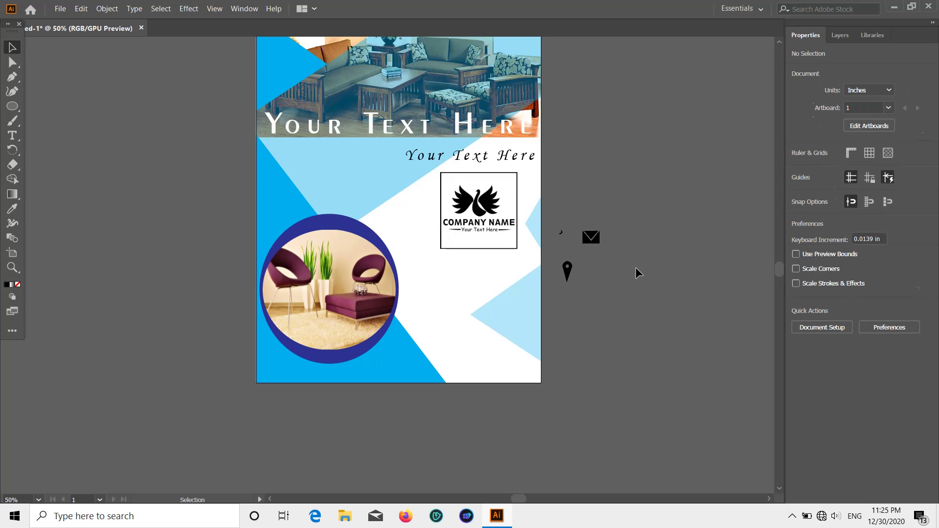
Show the rulers and add two vertical guides near the flyer's right edge, the outer one at about 8.1 in
{"action": "scroll", "coordinate": [707, 241], "scroll_direction": "up", "scroll_amount": 1}
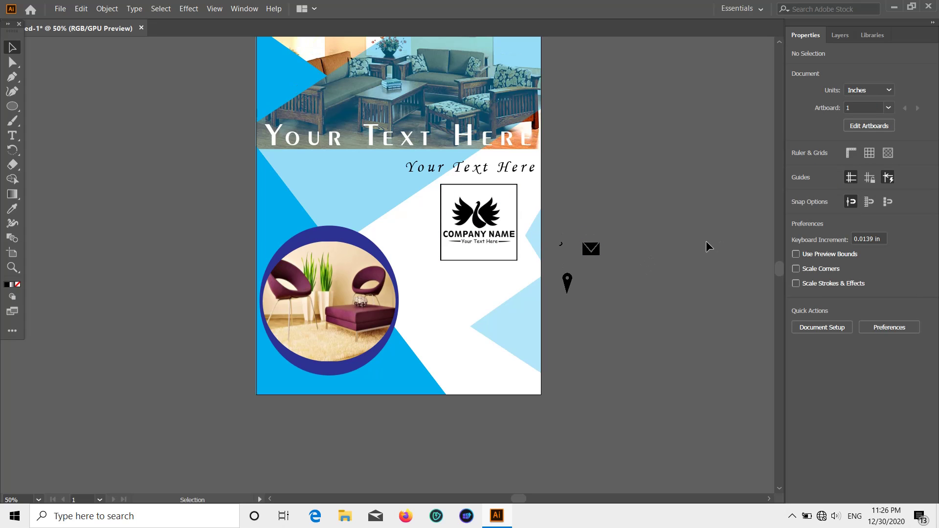
{"action": "scroll", "coordinate": [706, 241], "scroll_direction": "up", "scroll_amount": 3}
{"action": "scroll", "coordinate": [543, 263], "scroll_direction": "down", "scroll_amount": 2}
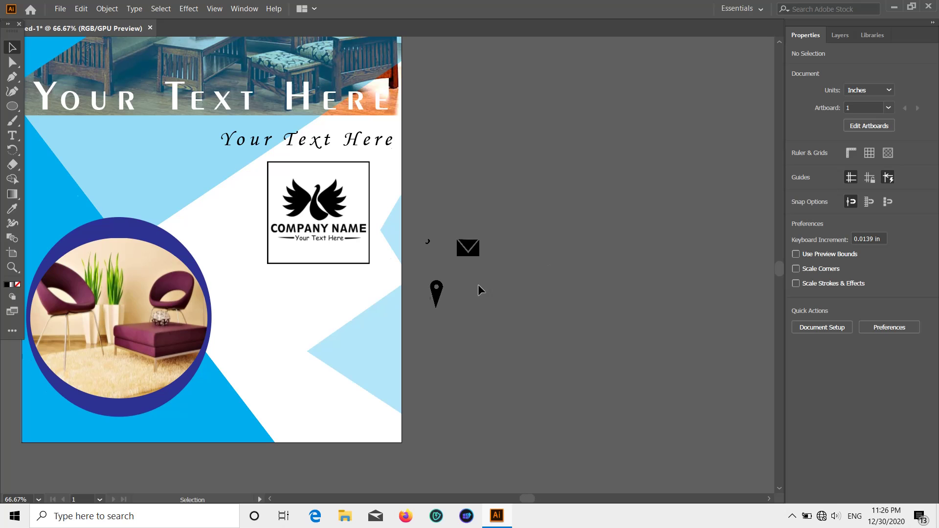
{"action": "scroll", "coordinate": [478, 284], "scroll_direction": "up", "scroll_amount": 1}
{"action": "left_click", "coordinate": [209, 10]}
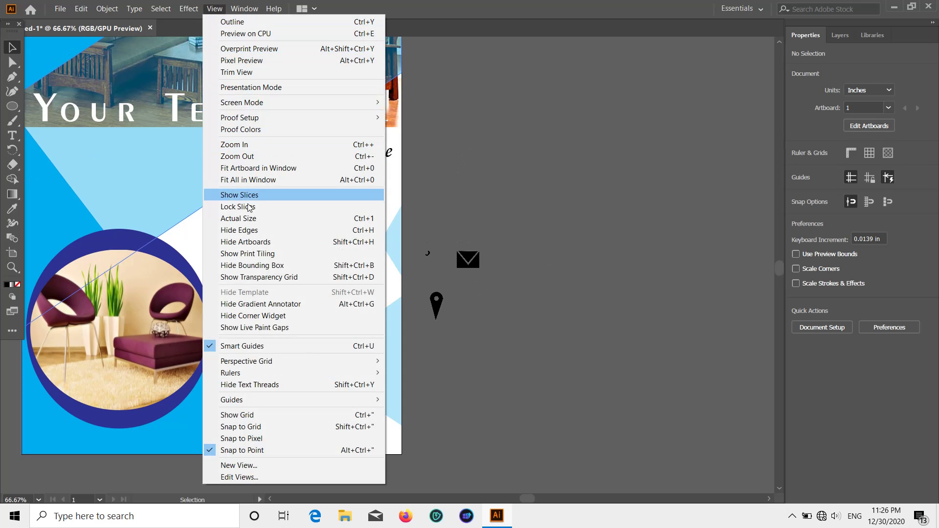
{"action": "mouse_move", "coordinate": [274, 371]}
{"action": "left_click", "coordinate": [419, 373]}
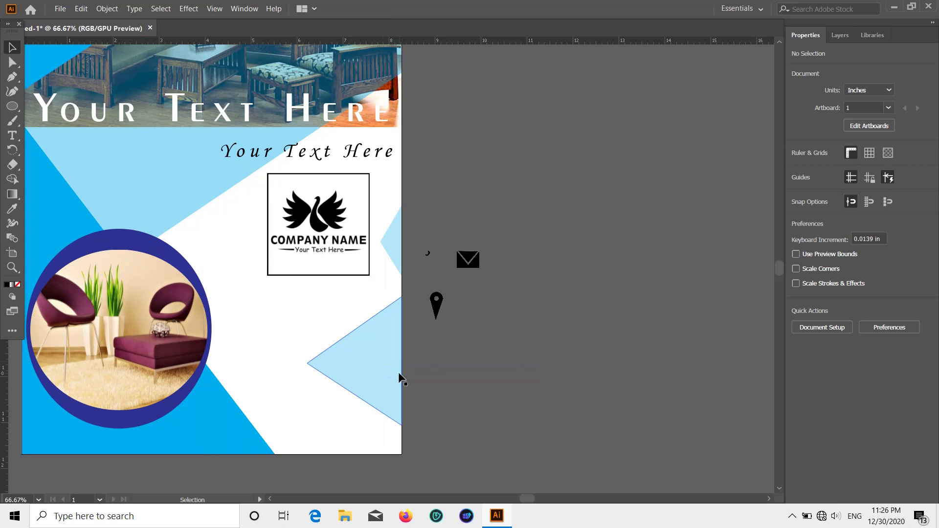
{"action": "left_click_drag", "start_coordinate": [9, 367], "coordinate": [393, 390]}
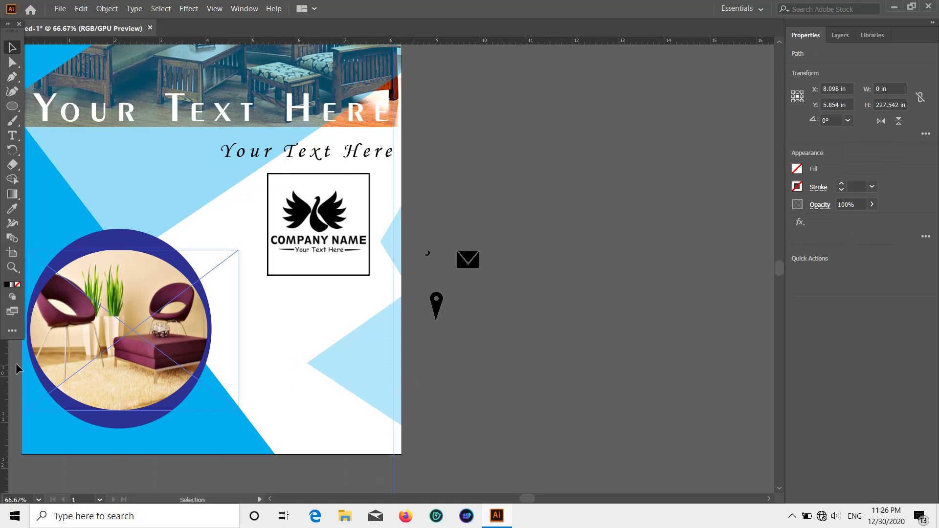
{"action": "left_click_drag", "start_coordinate": [7, 369], "coordinate": [382, 373]}
{"action": "left_click", "coordinate": [466, 377]}
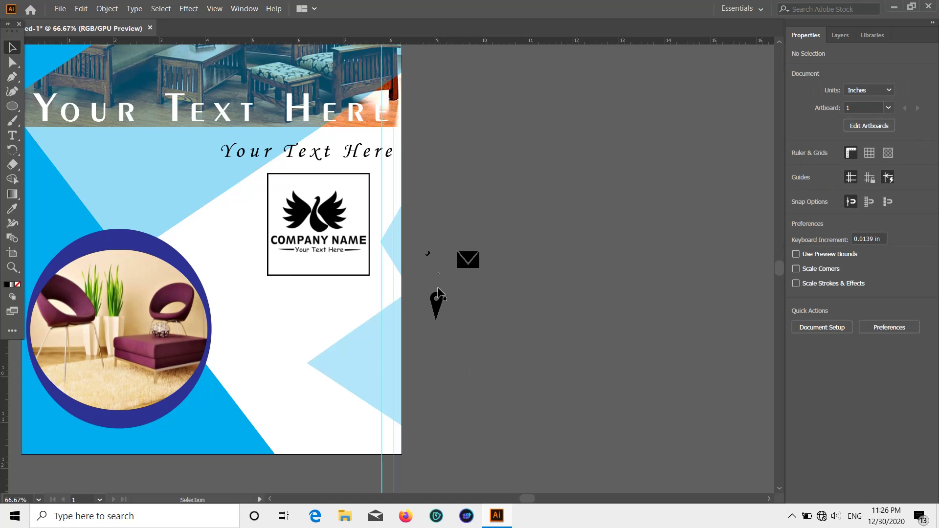
Move the location pin between the two guides just below the logo and shorten it to fit their spacing
{"action": "scroll", "coordinate": [319, 345], "scroll_direction": "up", "scroll_amount": 2}
{"action": "scroll", "coordinate": [318, 345], "scroll_direction": "up", "scroll_amount": 1}
{"action": "scroll", "coordinate": [404, 327], "scroll_direction": "down", "scroll_amount": 9}
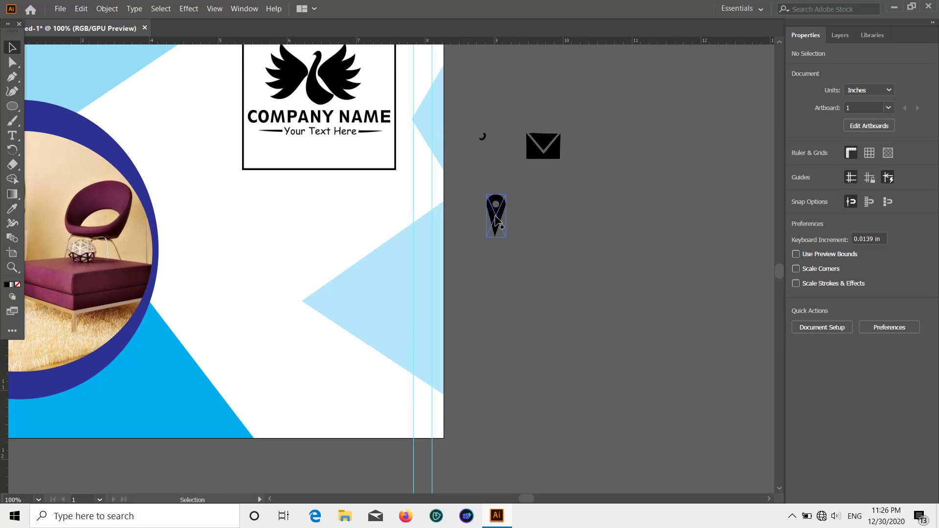
{"action": "left_click_drag", "start_coordinate": [494, 216], "coordinate": [422, 201]}
{"action": "left_click", "coordinate": [426, 204]}
{"action": "left_click", "coordinate": [480, 164]}
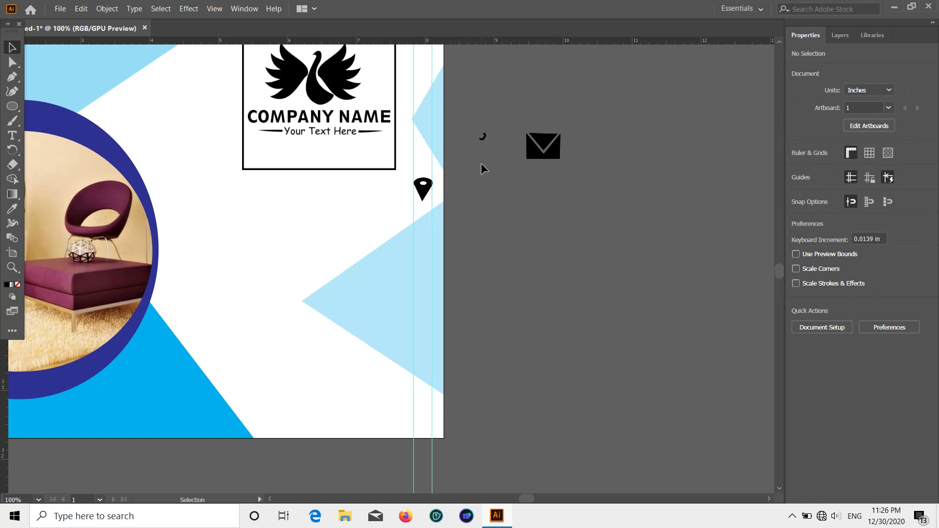
Move the phone icon between the guides below the location pin and enlarge it to fill their spacing
{"action": "left_click_drag", "start_coordinate": [483, 137], "coordinate": [425, 241]}
{"action": "left_click", "coordinate": [485, 224]}
{"action": "left_click", "coordinate": [479, 225]}
{"action": "left_click", "coordinate": [457, 232]}
Move the mail icon below the phone icon, shrink it to the guide spacing and align it with the other icons
{"action": "left_click_drag", "start_coordinate": [549, 138], "coordinate": [432, 281]}
{"action": "left_click", "coordinate": [445, 278]}
{"action": "left_click", "coordinate": [474, 274]}
{"action": "scroll", "coordinate": [460, 269], "scroll_direction": "down", "scroll_amount": 2}
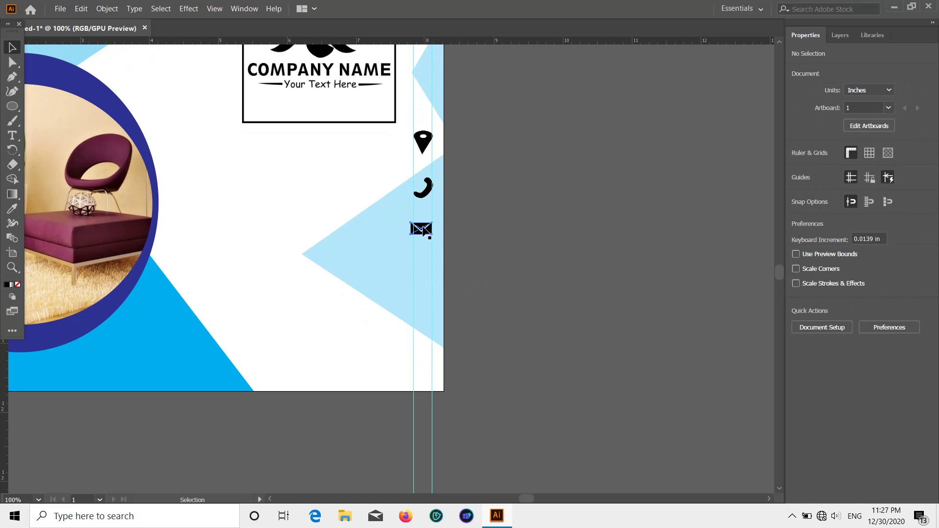
{"action": "left_click_drag", "start_coordinate": [424, 230], "coordinate": [426, 228]}
{"action": "scroll", "coordinate": [483, 234], "scroll_direction": "down", "scroll_amount": 3}
{"action": "scroll", "coordinate": [487, 228], "scroll_direction": "up", "scroll_amount": 5}
{"action": "left_click", "coordinate": [487, 228]}
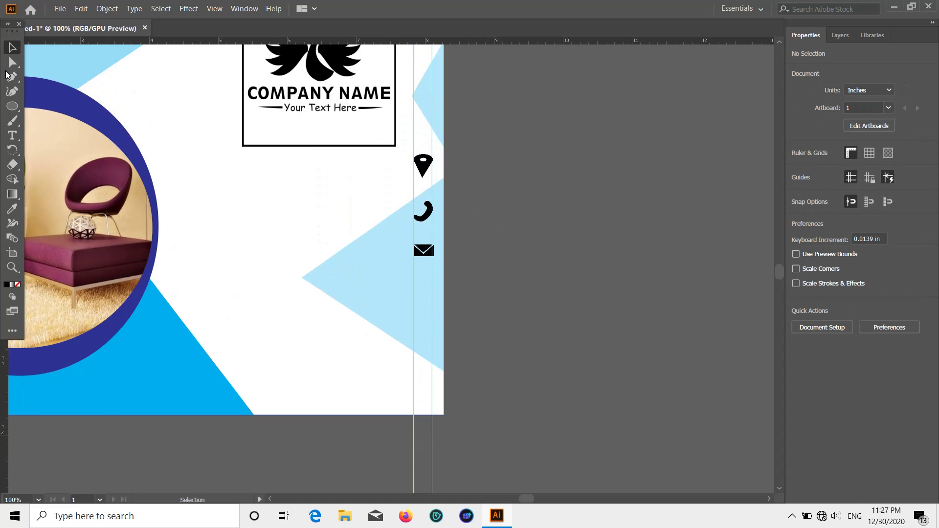
Add a placeholder street address line below the logo in Arial Regular, 14 pt
{"action": "left_click", "coordinate": [12, 136]}
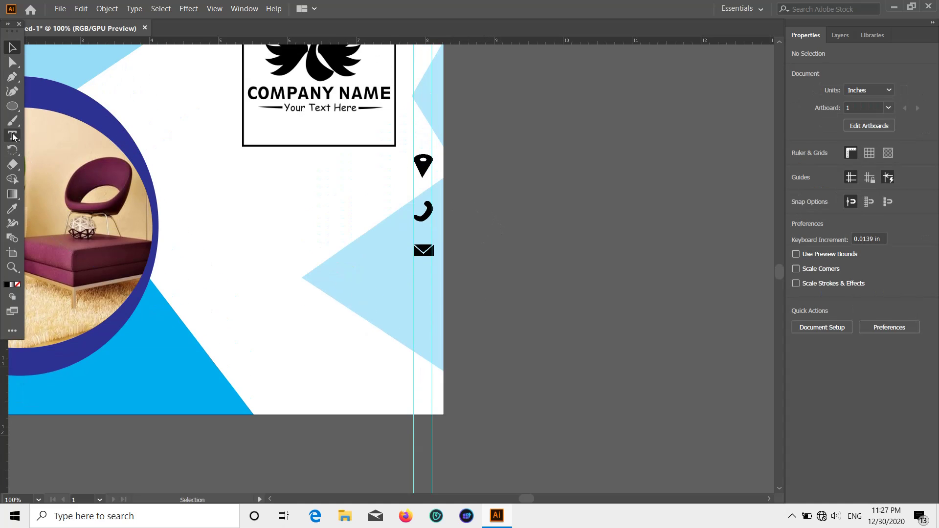
{"action": "left_click", "coordinate": [225, 186]}
{"action": "left_click", "coordinate": [920, 273]}
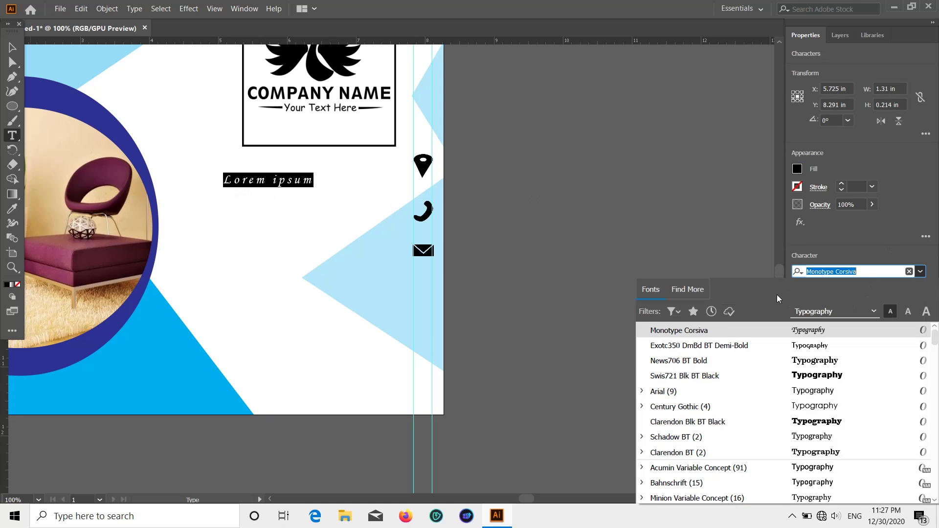
{"action": "left_click", "coordinate": [684, 392]}
{"action": "key", "text": "BackSpace"}
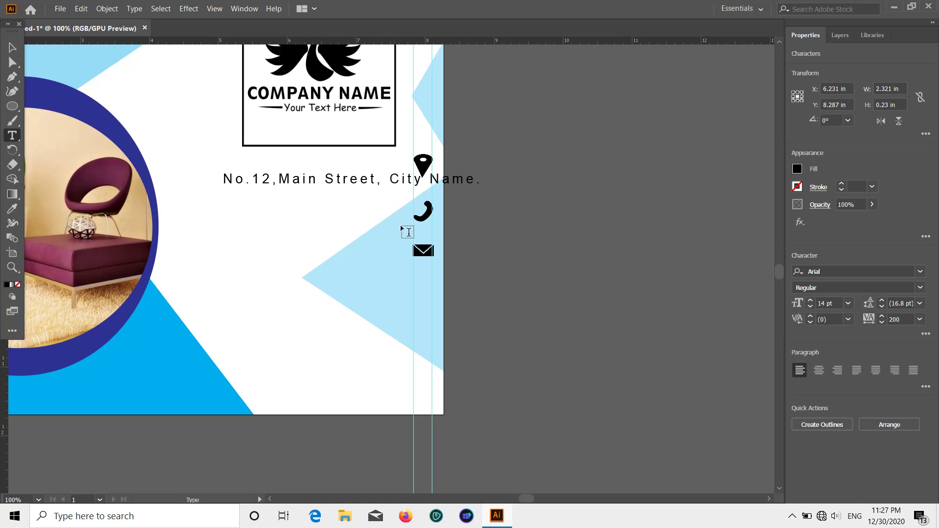
{"action": "key", "text": "Escape"}
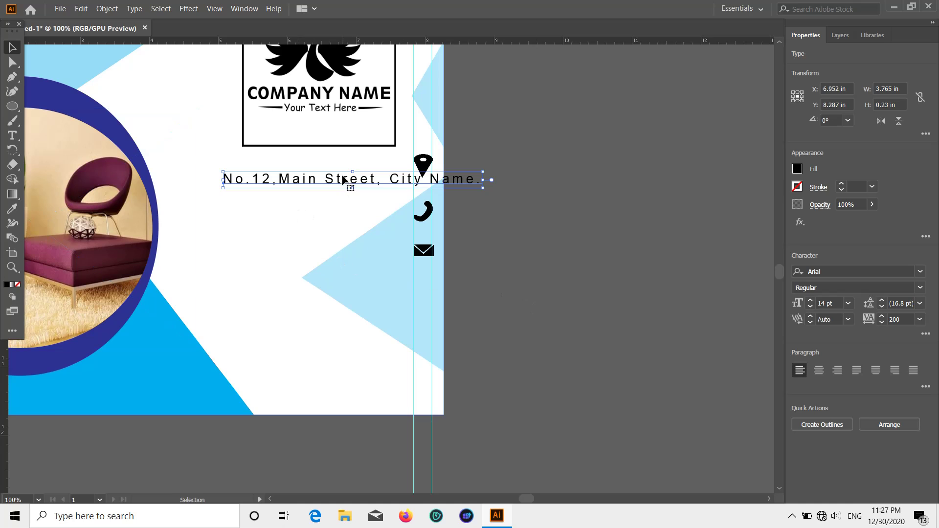
Set the address line's tracking to 0, place it beside the location pin and remove its trailing period
{"action": "left_click_drag", "start_coordinate": [343, 179], "coordinate": [272, 169]}
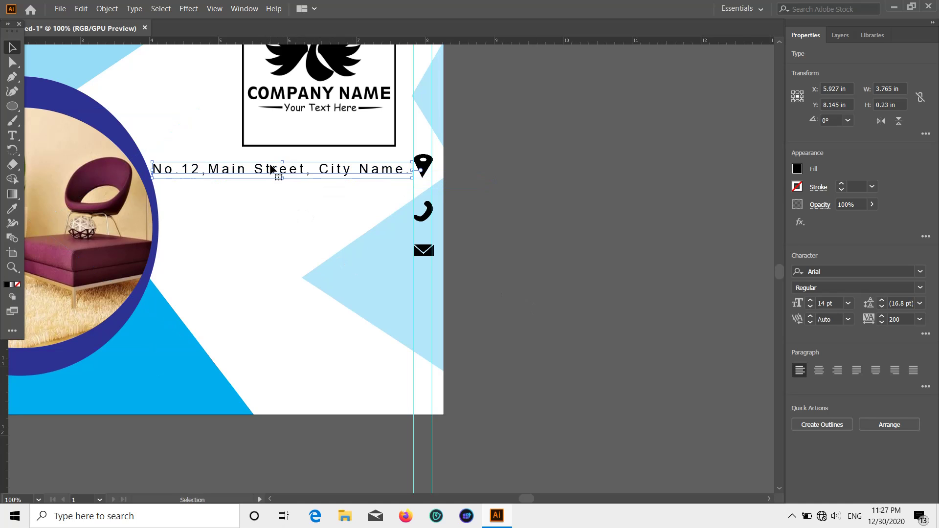
{"action": "left_click", "coordinate": [920, 319]}
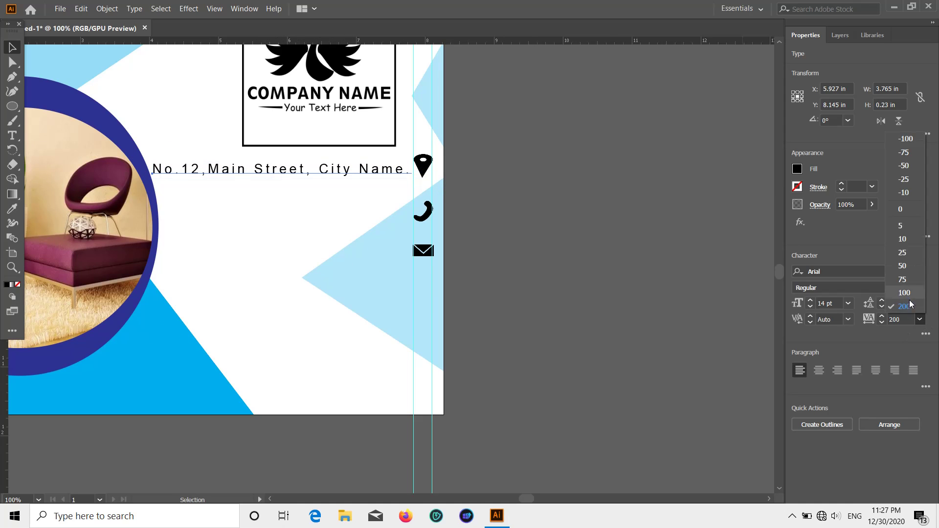
{"action": "left_click", "coordinate": [914, 208]}
{"action": "left_click", "coordinate": [566, 272]}
{"action": "left_click_drag", "start_coordinate": [225, 162], "coordinate": [304, 168]}
{"action": "double_click", "coordinate": [349, 169]}
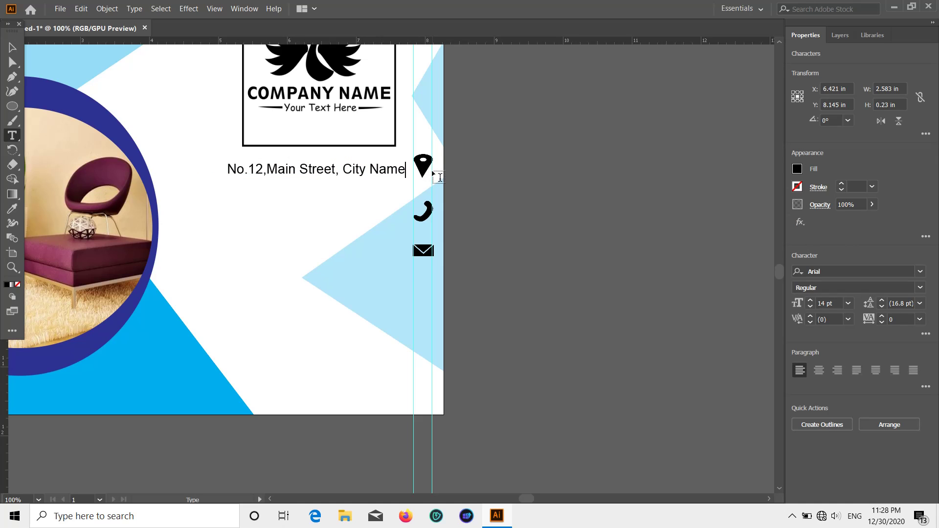
{"action": "left_click", "coordinate": [12, 48]}
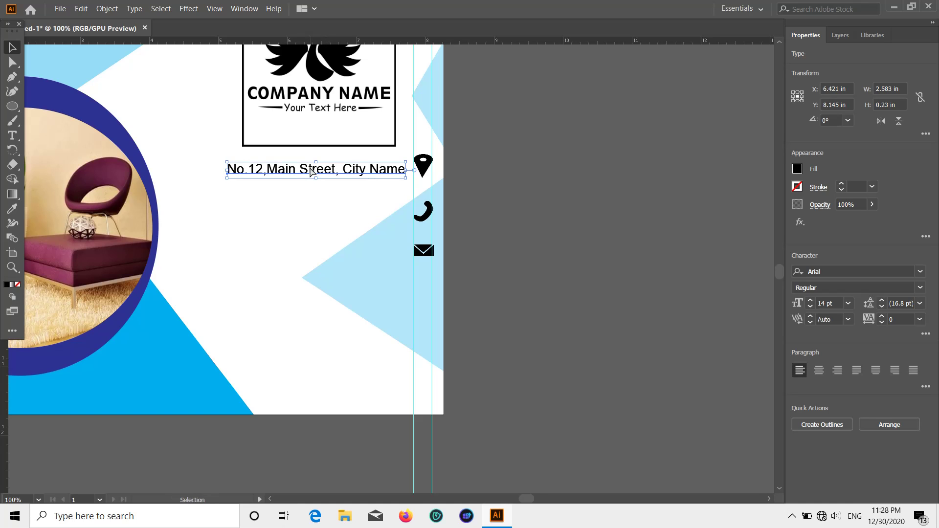
Duplicate the address line beside the phone icon and replace the copy's text with a placeholder phone number
{"action": "left_click_drag", "start_coordinate": [310, 168], "coordinate": [305, 212]}
{"action": "left_click", "coordinate": [571, 220]}
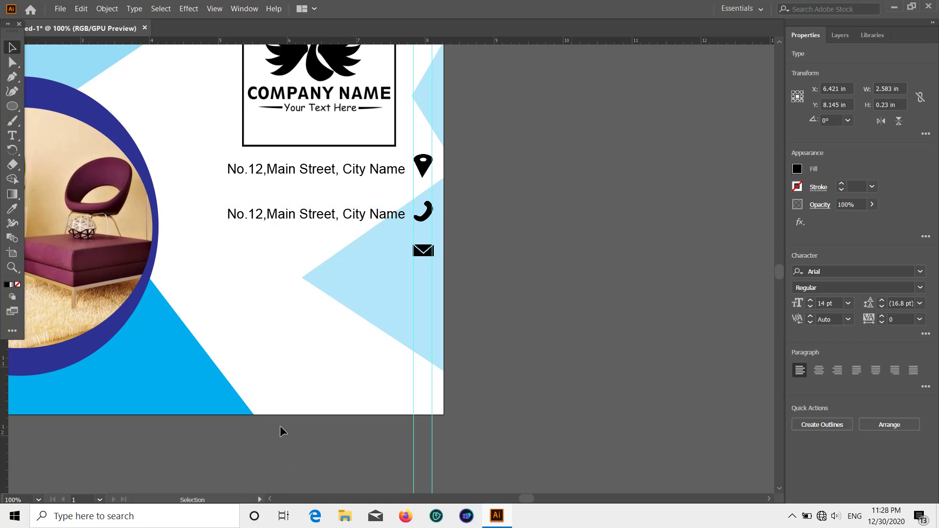
{"action": "scroll", "coordinate": [280, 425], "scroll_direction": "down", "scroll_amount": 1}
{"action": "left_click", "coordinate": [390, 201]}
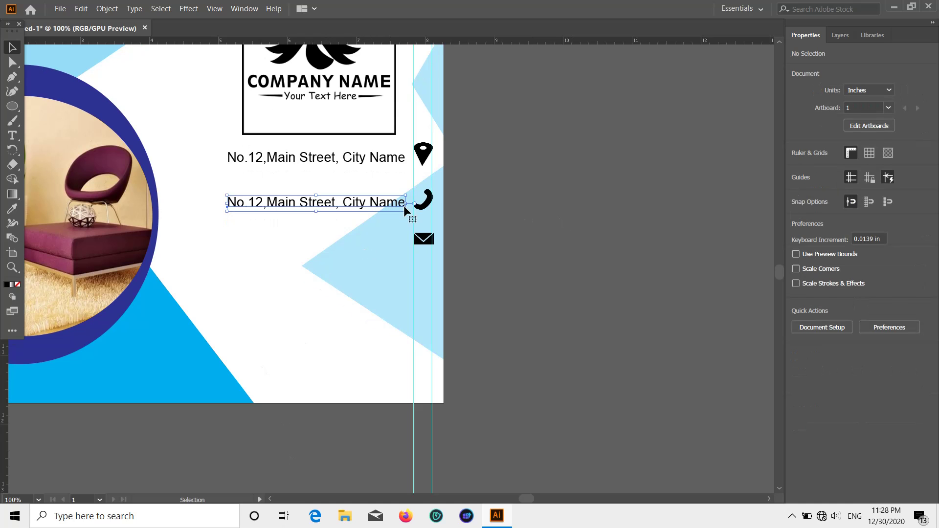
{"action": "double_click", "coordinate": [404, 210]}
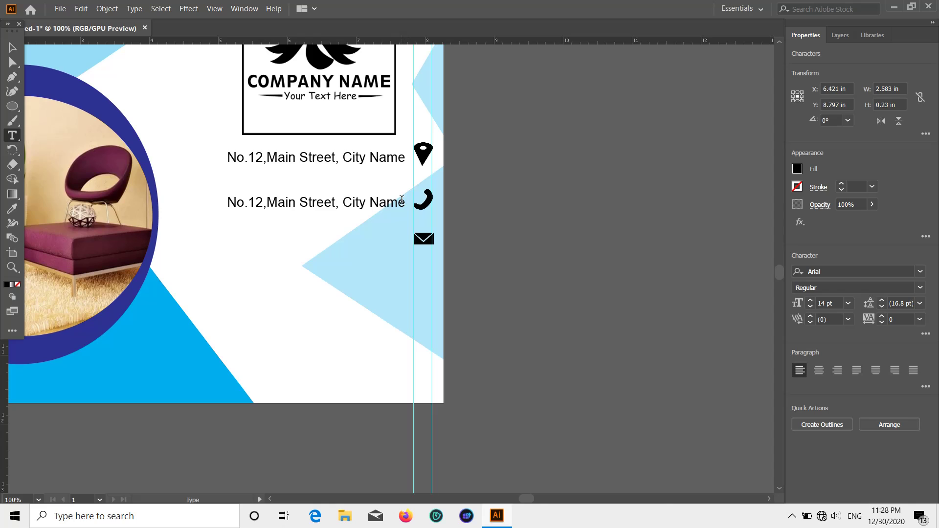
{"action": "key", "text": "BackSpace"}
{"action": "key", "text": "BackSpace"}
{"action": "key", "text": "BackSpace"}
{"action": "key", "text": "BackSpace"}
{"action": "key", "text": "BackSpace"}
{"action": "key", "text": "BackSpace"}
{"action": "key", "text": "BackSpace"}
{"action": "key", "text": "BackSpace"}
{"action": "key", "text": "BackSpace"}
{"action": "key", "text": "BackSpace"}
{"action": "key", "text": "BackSpace"}
{"action": "key", "text": "BackSpace"}
{"action": "key", "text": "BackSpace"}
{"action": "key", "text": "BackSpace"}
{"action": "key", "text": "BackSpace"}
{"action": "key", "text": "BackSpace"}
{"action": "key", "text": "BackSpace"}
{"action": "key", "text": "BackSpace"}
{"action": "key", "text": "BackSpace"}
{"action": "key", "text": "BackSpace"}
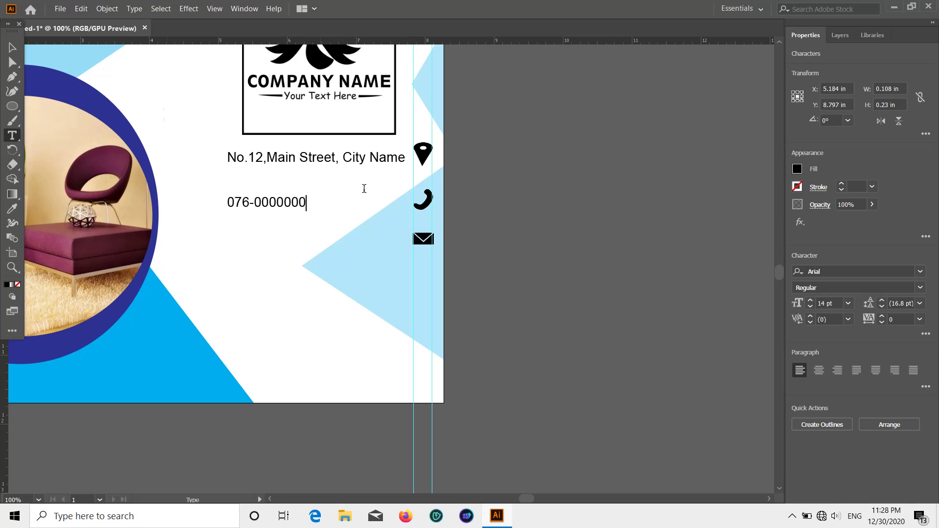
Move the phone number next to the phone icon so its end lines up with the address line's end
{"action": "left_click", "coordinate": [13, 48]}
{"action": "left_click_drag", "start_coordinate": [297, 204], "coordinate": [375, 208]}
{"action": "left_click_drag", "start_coordinate": [372, 204], "coordinate": [381, 206]}
{"action": "scroll", "coordinate": [272, 181], "scroll_direction": "down", "scroll_amount": 2}
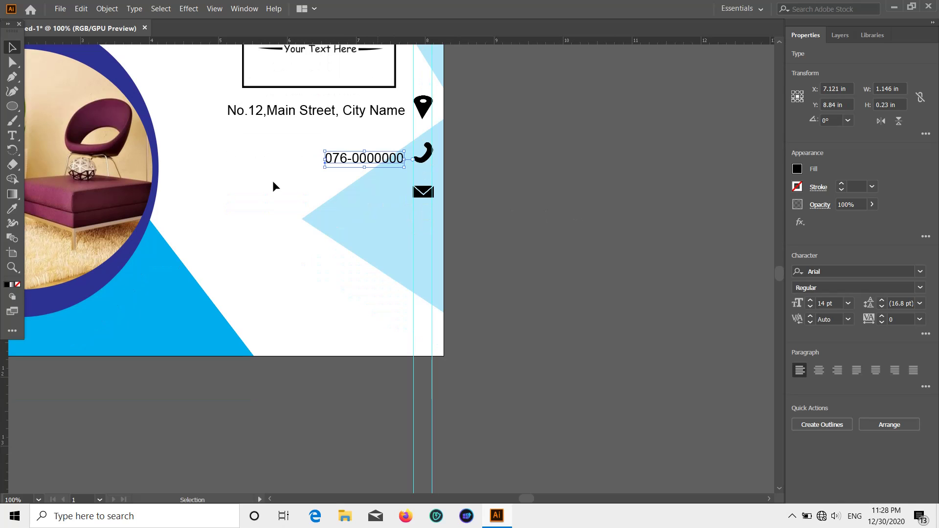
{"action": "left_click", "coordinate": [324, 168]}
Duplicate the address line beside the mail icon and replace the copy's text with a placeholder e-mail address
{"action": "left_click", "coordinate": [342, 110]}
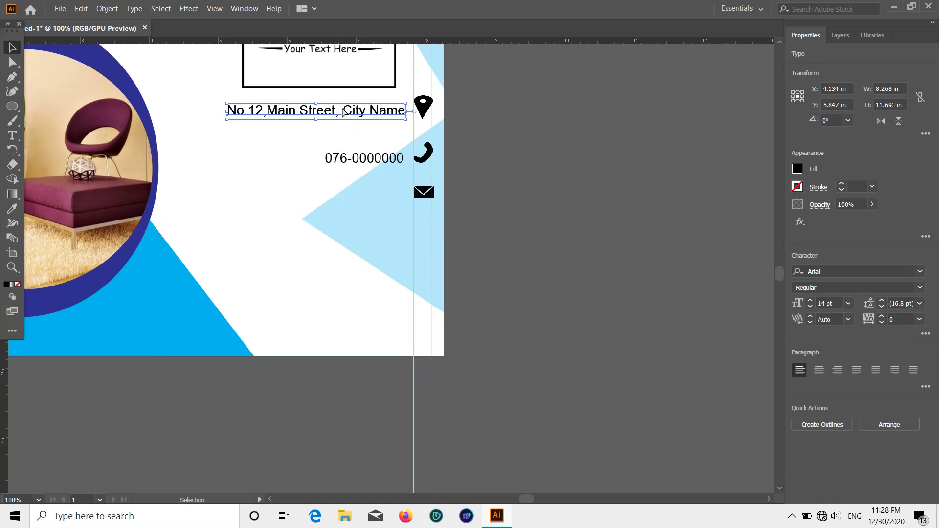
{"action": "left_click_drag", "start_coordinate": [344, 109], "coordinate": [343, 194]}
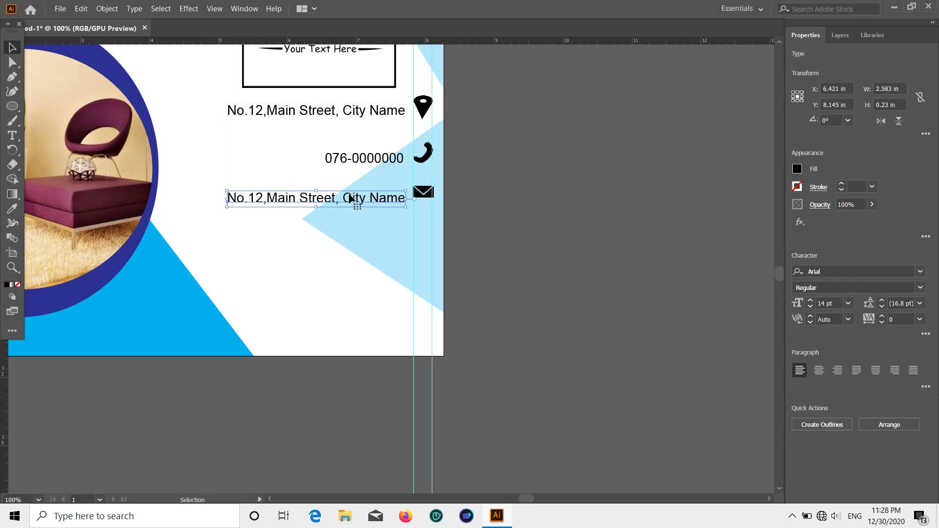
{"action": "double_click", "coordinate": [398, 196]}
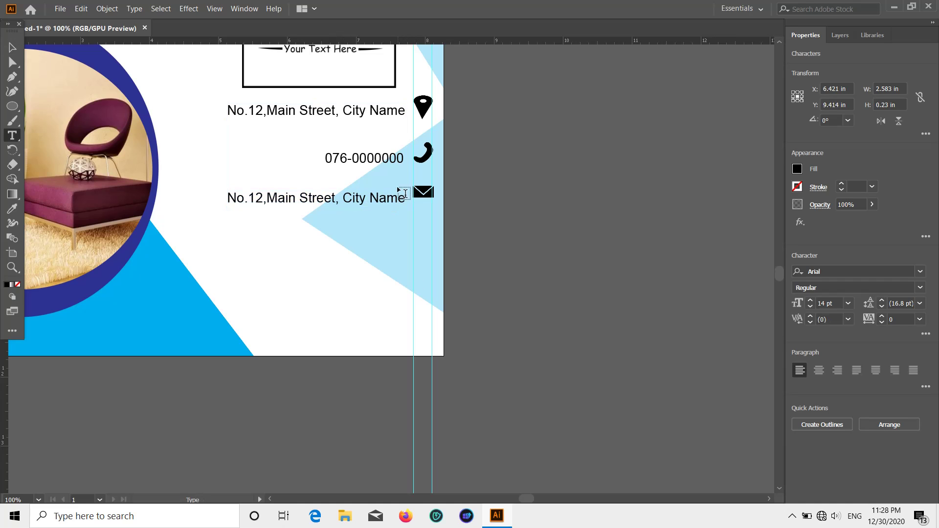
{"action": "key", "text": "BackSpace"}
{"action": "key", "text": "BackSpace"}
{"action": "key", "text": "BackSpace"}
{"action": "key", "text": "BackSpace"}
{"action": "key", "text": "BackSpace"}
{"action": "key", "text": "BackSpace"}
{"action": "key", "text": "BackSpace"}
{"action": "key", "text": "BackSpace"}
{"action": "key", "text": "BackSpace"}
{"action": "key", "text": "BackSpace"}
{"action": "key", "text": "BackSpace"}
{"action": "key", "text": "BackSpace"}
{"action": "key", "text": "BackSpace"}
{"action": "key", "text": "BackSpace"}
{"action": "key", "text": "BackSpace"}
{"action": "key", "text": "BackSpace"}
{"action": "key", "text": "BackSpace"}
{"action": "key", "text": "BackSpace"}
{"action": "key", "text": "BackSpace"}
{"action": "key", "text": "BackSpace"}
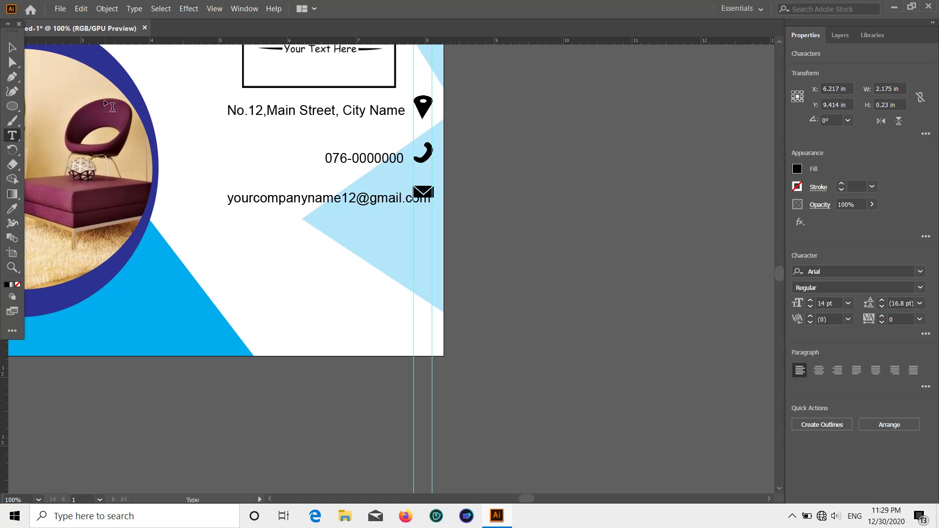
Add a vertical guide at the contact lines' right ends and align the e-mail line to it beside the mail icon
{"action": "left_click", "coordinate": [12, 48]}
{"action": "left_click_drag", "start_coordinate": [331, 198], "coordinate": [308, 195]}
{"action": "left_click_drag", "start_coordinate": [370, 204], "coordinate": [366, 205]}
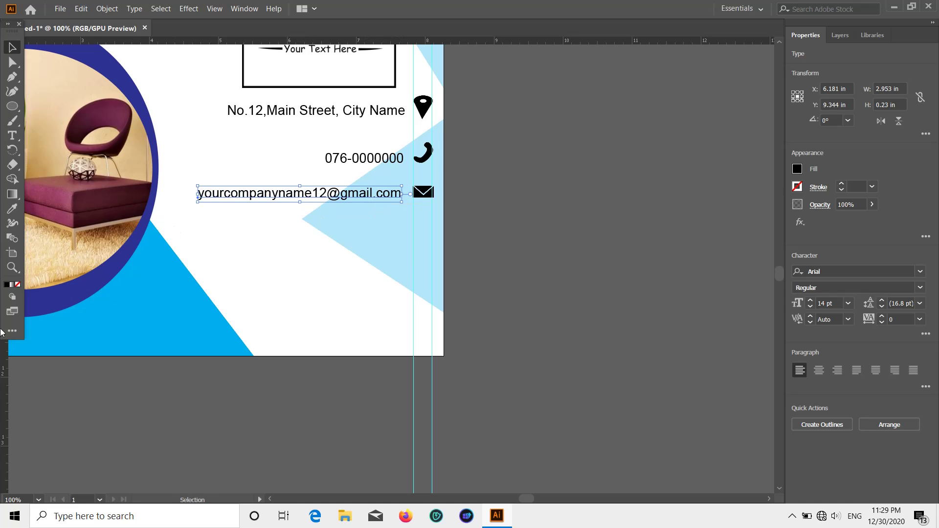
{"action": "left_click_drag", "start_coordinate": [6, 369], "coordinate": [406, 354]}
{"action": "left_click_drag", "start_coordinate": [376, 195], "coordinate": [380, 194]}
{"action": "left_click", "coordinate": [512, 212]}
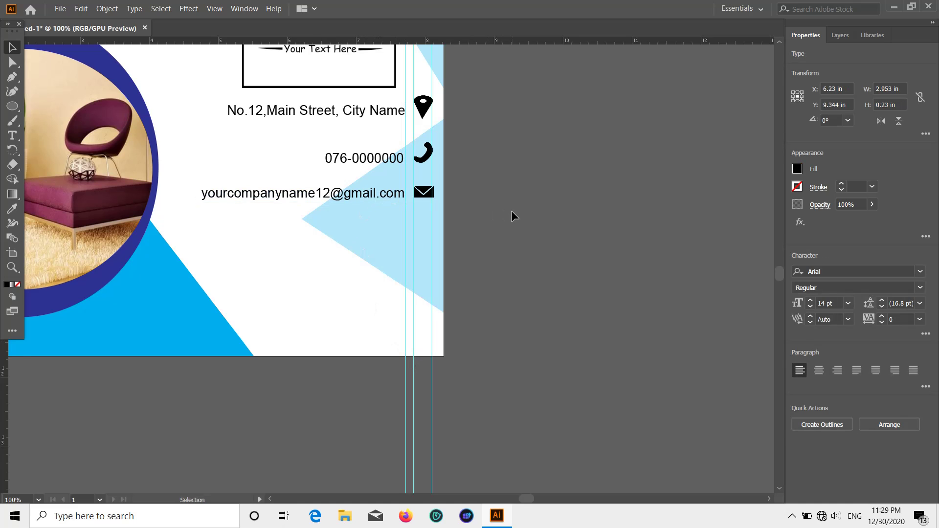
Draw a placeholder text area about 3.35 by 3.16 in beside the artboard and set its text to 10 pt
{"action": "scroll", "coordinate": [516, 228], "scroll_direction": "down", "scroll_amount": 3}
{"action": "scroll", "coordinate": [515, 230], "scroll_direction": "up", "scroll_amount": 3}
{"action": "scroll", "coordinate": [485, 276], "scroll_direction": "down", "scroll_amount": 4}
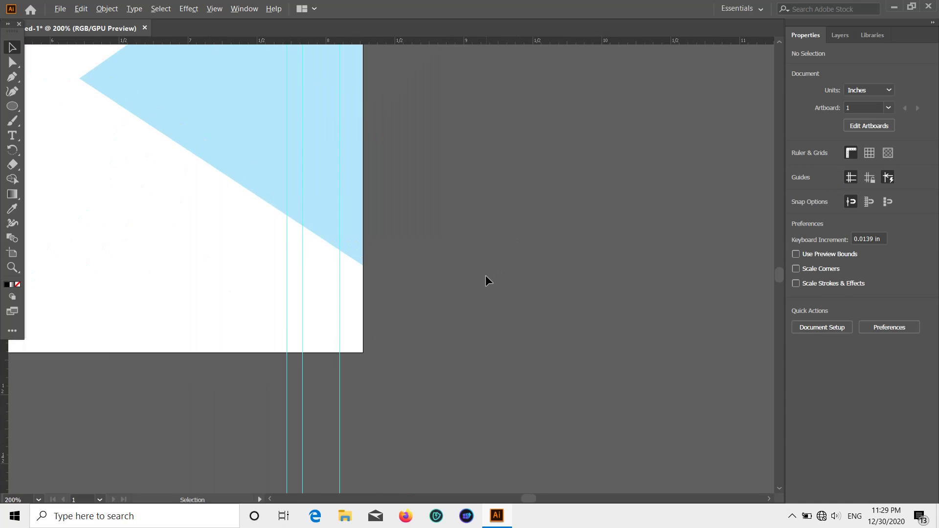
{"action": "scroll", "coordinate": [485, 283], "scroll_direction": "down", "scroll_amount": 5}
{"action": "scroll", "coordinate": [472, 205], "scroll_direction": "up", "scroll_amount": 3}
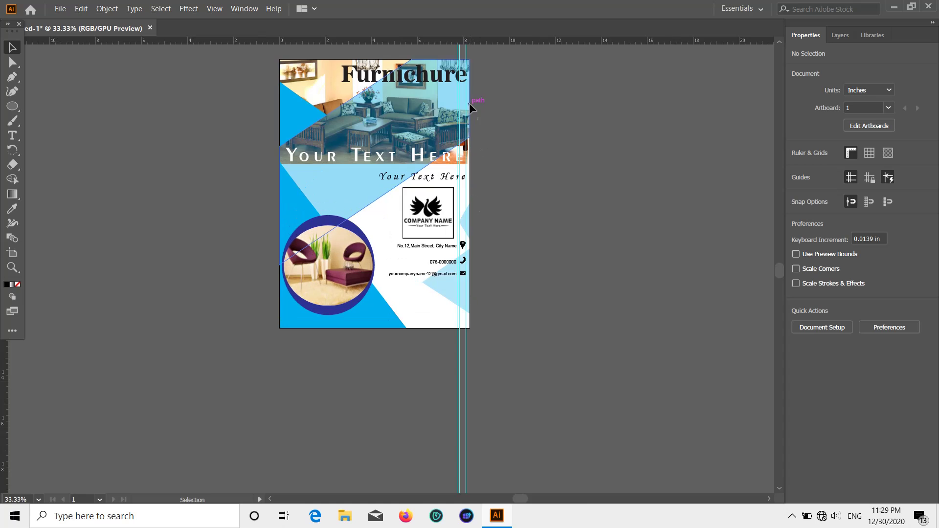
{"action": "scroll", "coordinate": [468, 68], "scroll_direction": "down", "scroll_amount": 1}
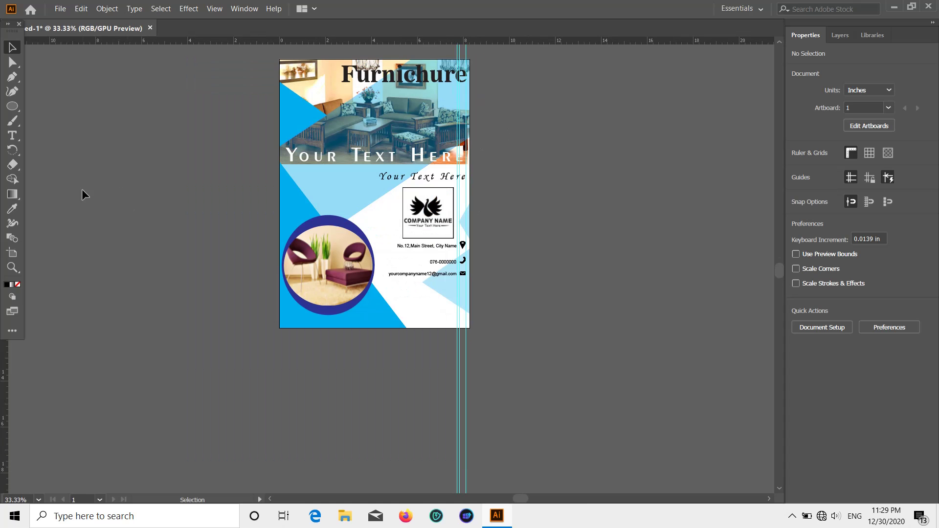
{"action": "left_click", "coordinate": [12, 133]}
{"action": "scroll", "coordinate": [357, 205], "scroll_direction": "up", "scroll_amount": 3}
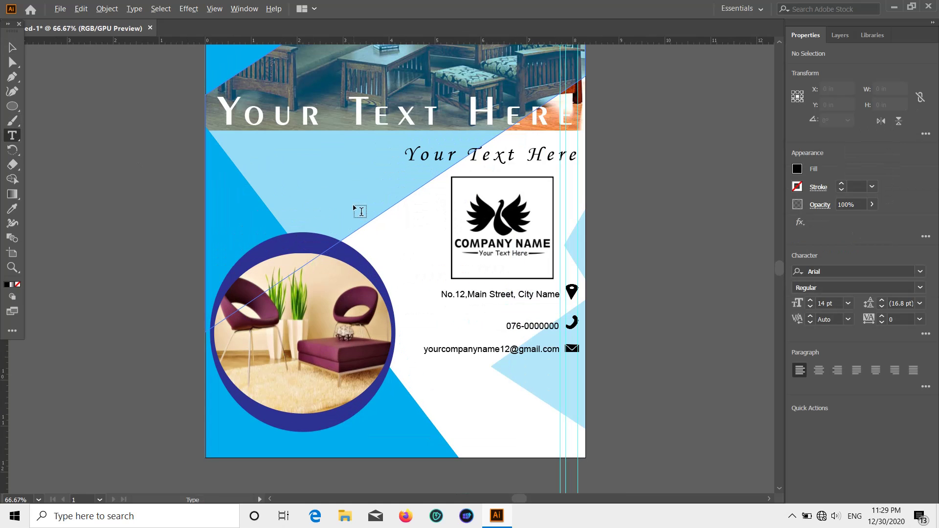
{"action": "scroll", "coordinate": [356, 211], "scroll_direction": "down", "scroll_amount": 2}
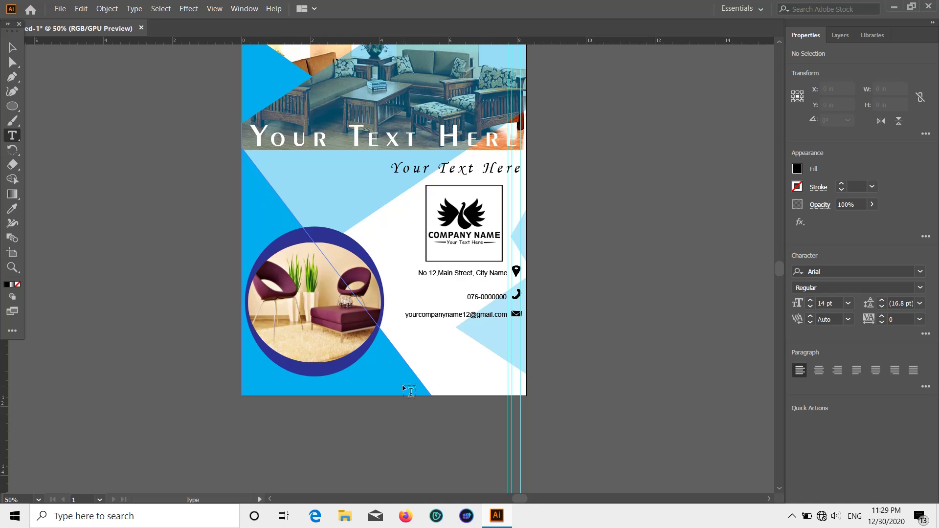
{"action": "scroll", "coordinate": [403, 387], "scroll_direction": "down", "scroll_amount": 1}
{"action": "left_click_drag", "start_coordinate": [93, 240], "coordinate": [209, 349]}
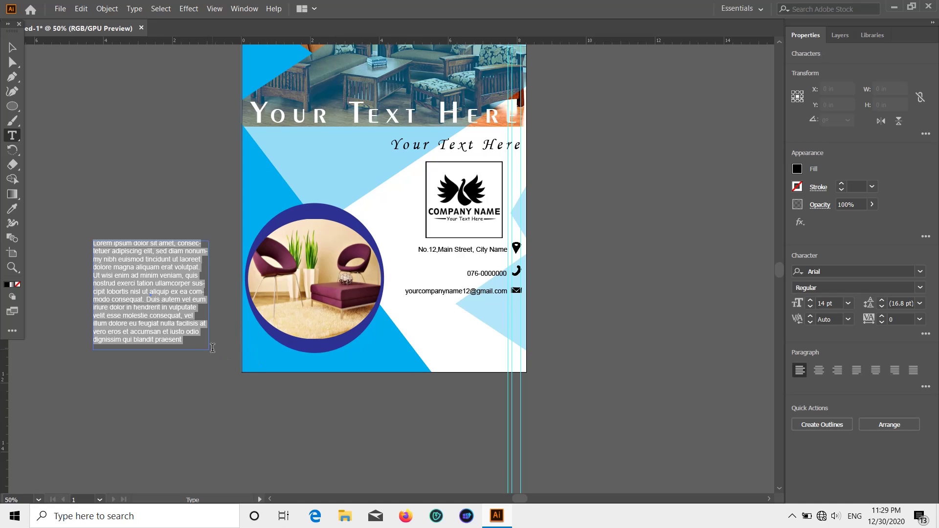
{"action": "left_click", "coordinate": [849, 304]}
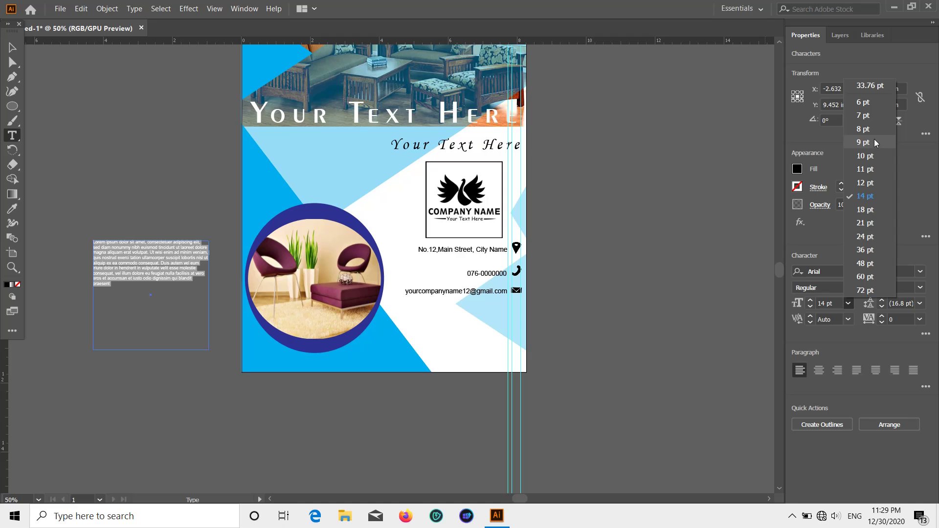
{"action": "left_click", "coordinate": [874, 156]}
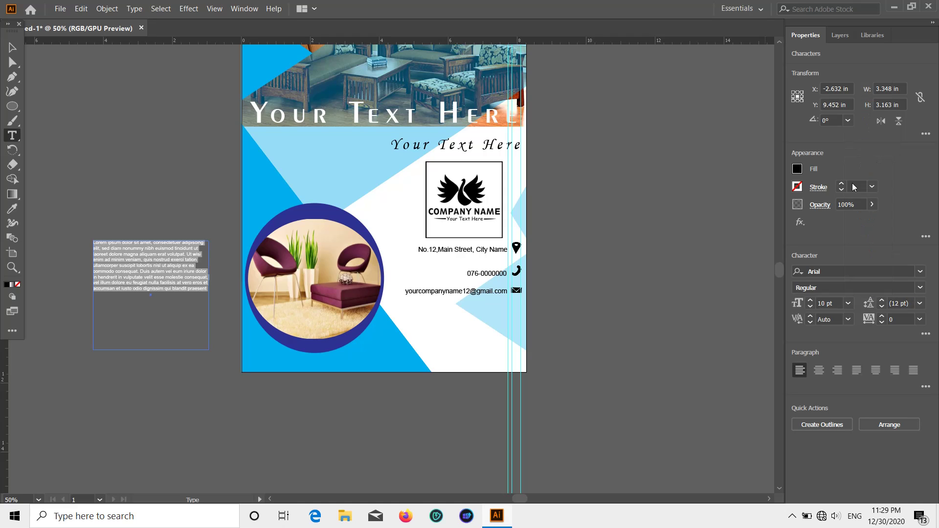
Centre-align the placeholder paragraph, keeping Arial Regular
{"action": "left_click", "coordinate": [920, 289]}
{"action": "left_click", "coordinate": [920, 290]}
{"action": "left_click", "coordinate": [714, 396]}
{"action": "left_click", "coordinate": [125, 269]}
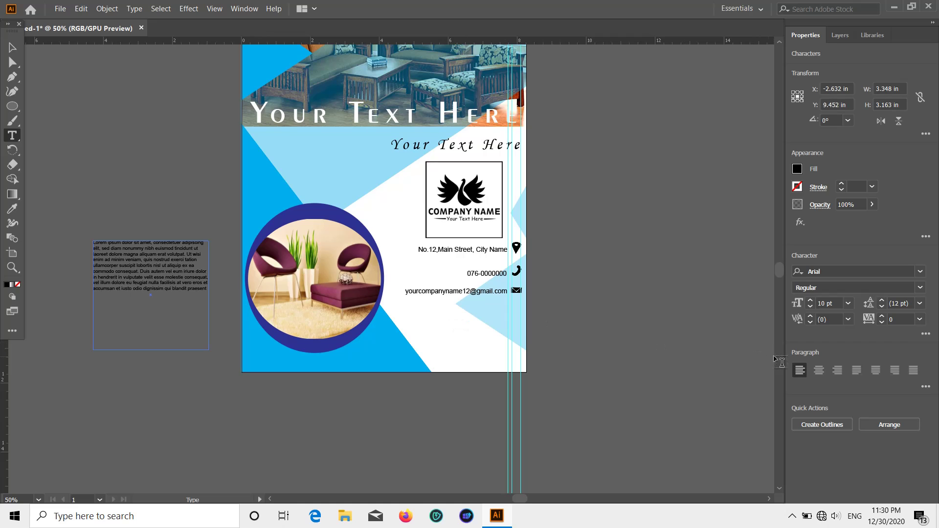
{"action": "left_click", "coordinate": [820, 371]}
{"action": "left_click", "coordinate": [727, 371]}
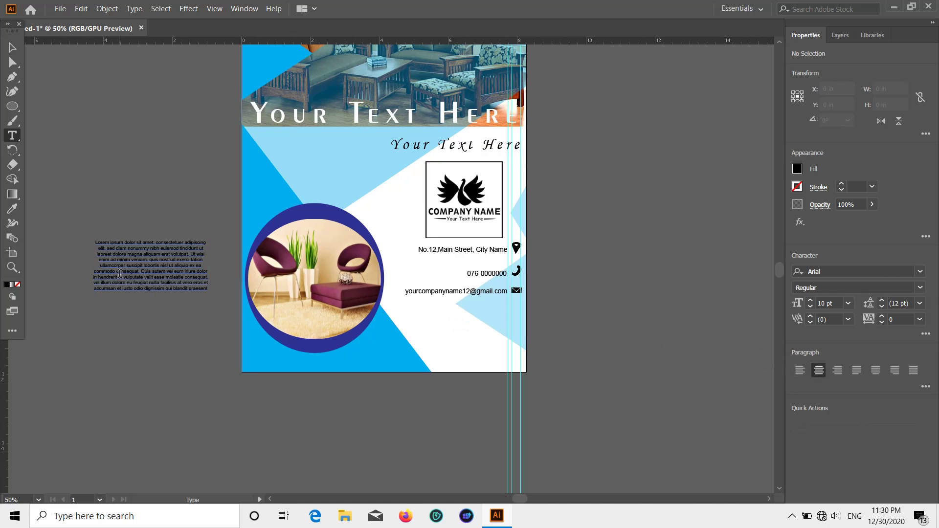
Move the circular chair photo with its ring up and slightly right, and place the paragraph below it on the blue triangle
{"action": "left_click", "coordinate": [12, 48]}
{"action": "left_click_drag", "start_coordinate": [149, 278], "coordinate": [396, 321]}
{"action": "left_click_drag", "start_coordinate": [304, 268], "coordinate": [323, 202]}
{"action": "left_click_drag", "start_coordinate": [367, 316], "coordinate": [310, 325]}
{"action": "left_click", "coordinate": [319, 354]}
{"action": "scroll", "coordinate": [319, 354], "scroll_direction": "up", "scroll_amount": 2}
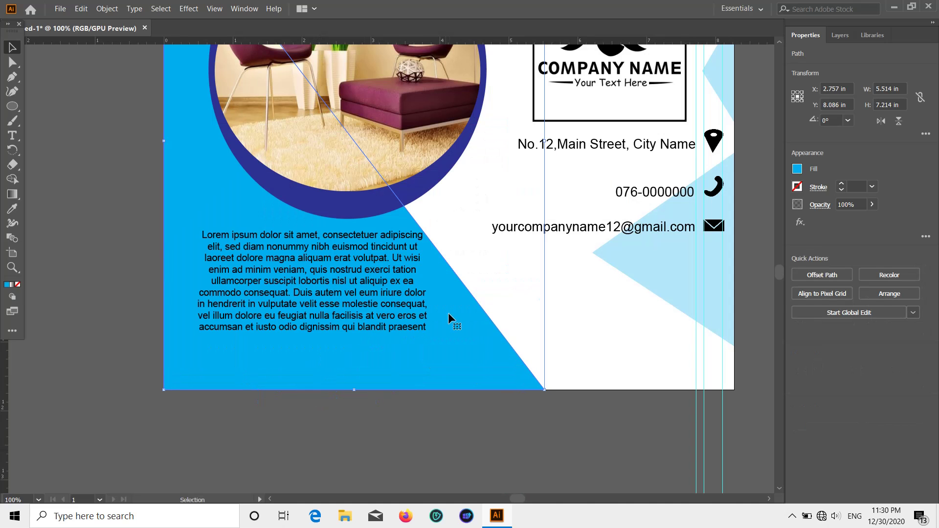
Shorten the placeholder paragraph by deleting its ending so that it stops at "commod"
{"action": "double_click", "coordinate": [428, 325]}
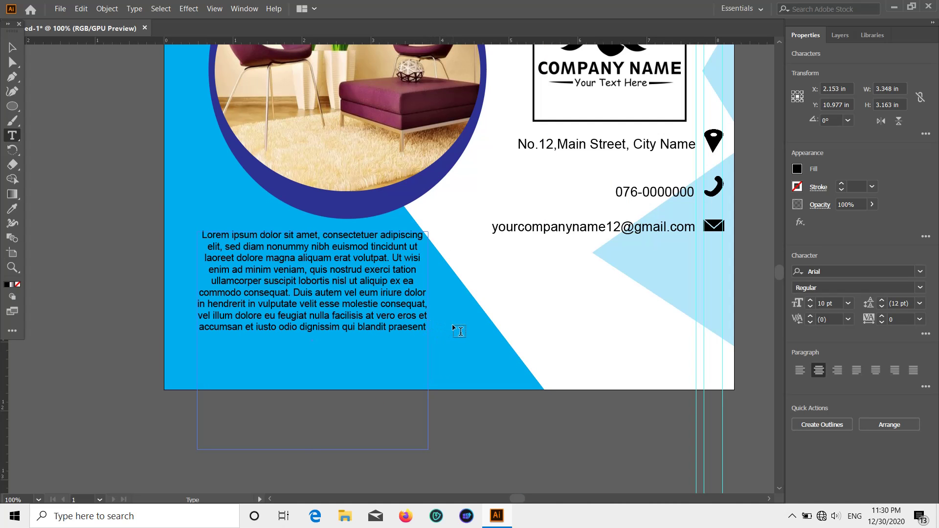
{"action": "key", "text": "BackSpace"}
{"action": "key", "text": "BackSpace"}
{"action": "key", "text": "BackSpace"}
{"action": "key", "text": "BackSpace"}
{"action": "key", "text": "BackSpace"}
{"action": "key", "text": "BackSpace"}
{"action": "key", "text": "BackSpace"}
{"action": "key", "text": "BackSpace"}
{"action": "key", "text": "BackSpace"}
{"action": "key", "text": "BackSpace"}
{"action": "key", "text": "BackSpace"}
{"action": "key", "text": "BackSpace"}
{"action": "key", "text": "BackSpace"}
{"action": "key", "text": "BackSpace"}
{"action": "key", "text": "BackSpace"}
{"action": "key", "text": "BackSpace"}
{"action": "key", "text": "BackSpace"}
{"action": "key", "text": "BackSpace"}
{"action": "key", "text": "BackSpace"}
{"action": "key", "text": "BackSpace"}
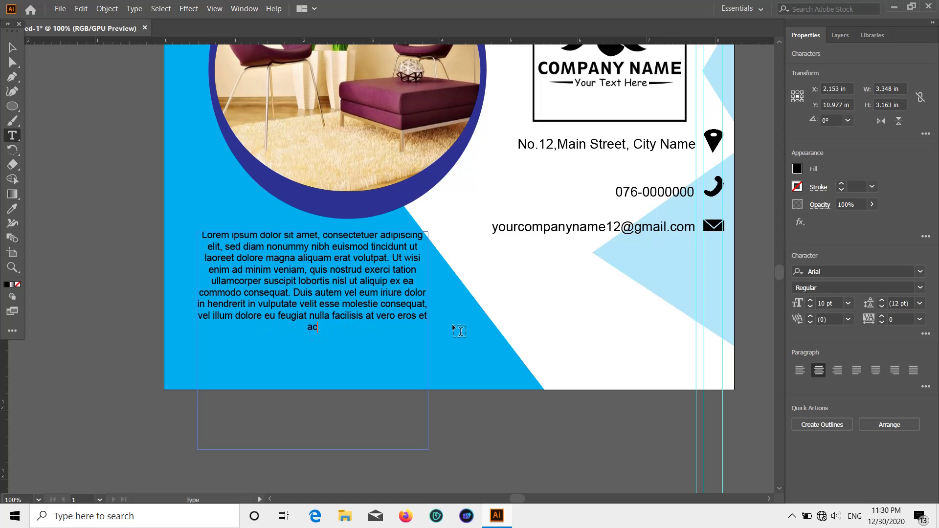
{"action": "key", "text": "BackSpace"}
{"action": "key", "text": "BackSpace"}
{"action": "key", "text": "BackSpace"}
{"action": "key", "text": "BackSpace"}
{"action": "key", "text": "BackSpace"}
{"action": "key", "text": "BackSpace"}
{"action": "key", "text": "BackSpace"}
{"action": "key", "text": "BackSpace"}
{"action": "key", "text": "BackSpace"}
{"action": "key", "text": "BackSpace"}
{"action": "key", "text": "BackSpace"}
{"action": "key", "text": "BackSpace"}
{"action": "key", "text": "BackSpace"}
{"action": "key", "text": "BackSpace"}
{"action": "key", "text": "BackSpace"}
{"action": "key", "text": "BackSpace"}
{"action": "key", "text": "BackSpace"}
{"action": "key", "text": "BackSpace"}
{"action": "key", "text": "BackSpace"}
{"action": "key", "text": "BackSpace"}
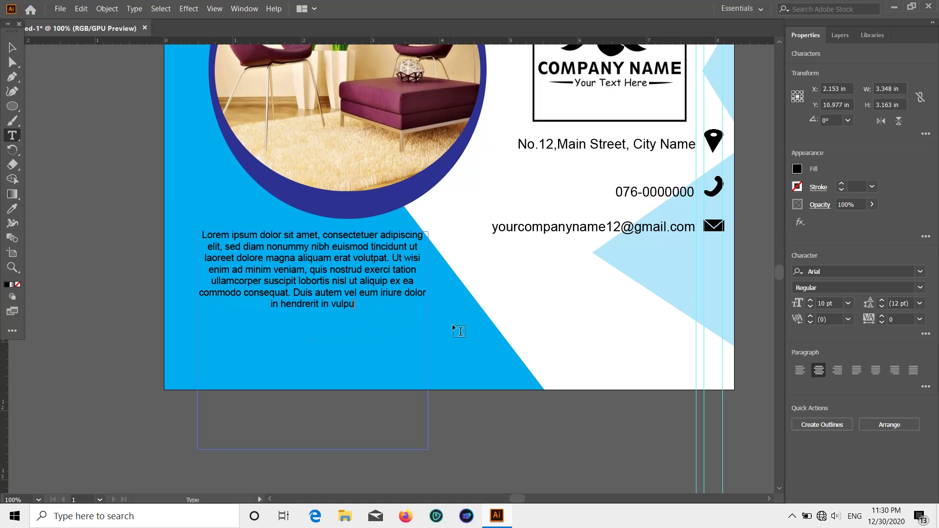
{"action": "key", "text": "BackSpace"}
{"action": "key", "text": "BackSpace"}
{"action": "key", "text": "BackSpace"}
{"action": "key", "text": "BackSpace"}
{"action": "key", "text": "BackSpace"}
{"action": "key", "text": "BackSpace"}
{"action": "key", "text": "BackSpace"}
{"action": "key", "text": "BackSpace"}
{"action": "key", "text": "BackSpace"}
{"action": "key", "text": "BackSpace"}
{"action": "key", "text": "BackSpace"}
{"action": "key", "text": "BackSpace"}
{"action": "key", "text": "BackSpace"}
{"action": "key", "text": "BackSpace"}
{"action": "key", "text": "BackSpace"}
{"action": "key", "text": "BackSpace"}
{"action": "key", "text": "BackSpace"}
{"action": "key", "text": "BackSpace"}
{"action": "key", "text": "BackSpace"}
{"action": "key", "text": "BackSpace"}
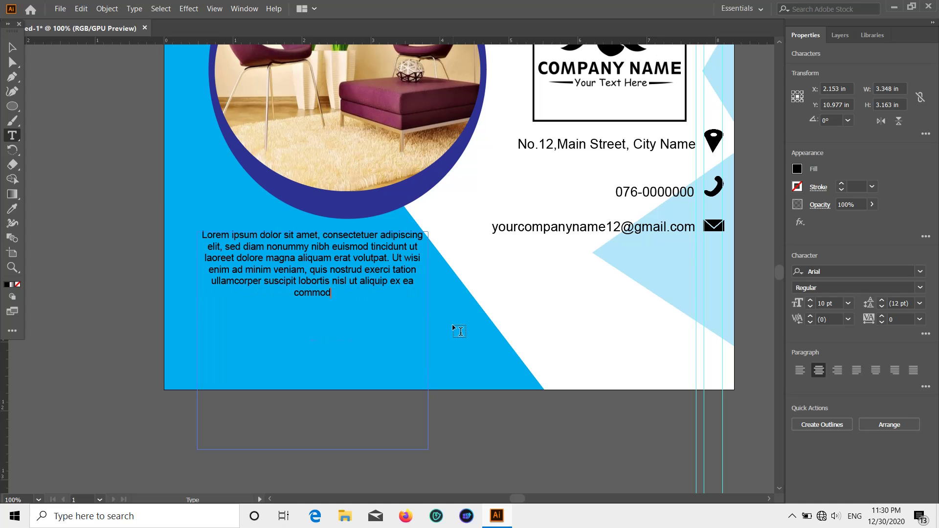
{"action": "left_click", "coordinate": [13, 46]}
Enclose the placeholder paragraph in double quotation marks and set its font size to 12 pt
{"action": "scroll", "coordinate": [469, 375], "scroll_direction": "down", "scroll_amount": 1}
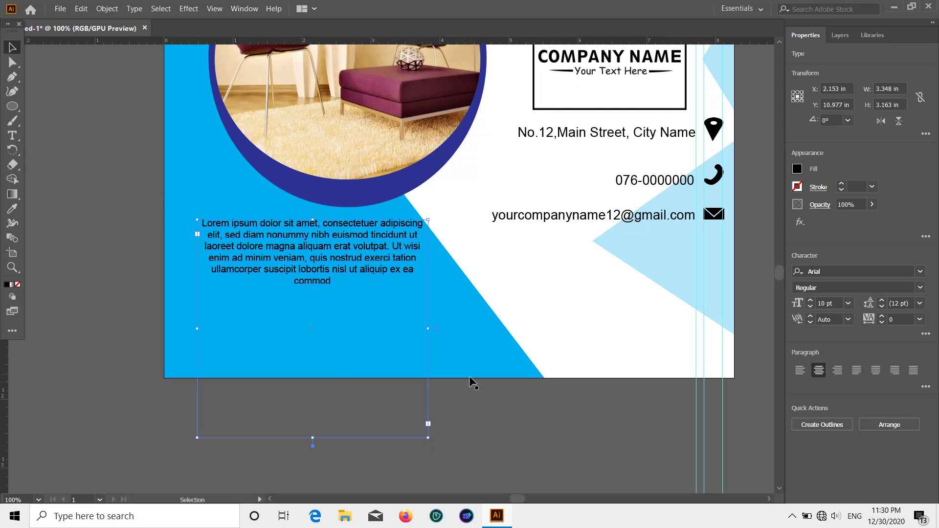
{"action": "double_click", "coordinate": [335, 283]}
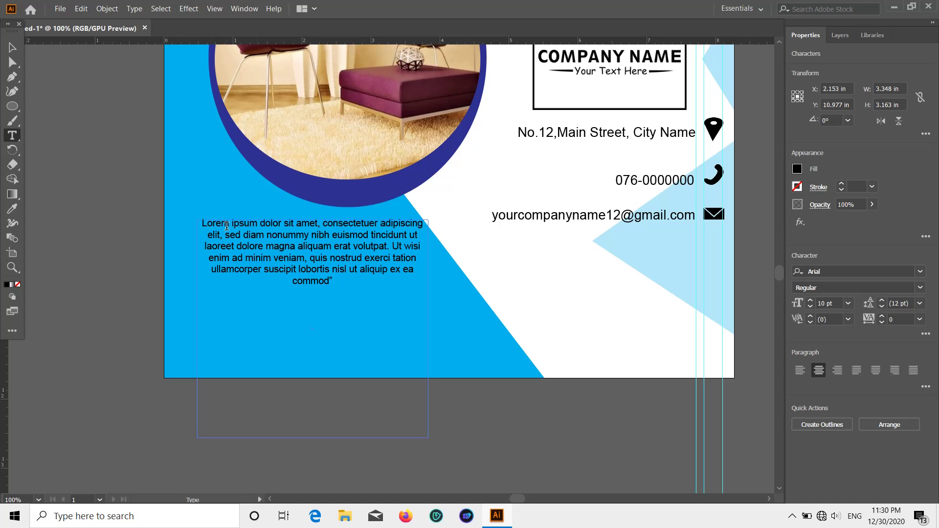
{"action": "type", "text": "“"}
{"action": "left_click", "coordinate": [12, 47]}
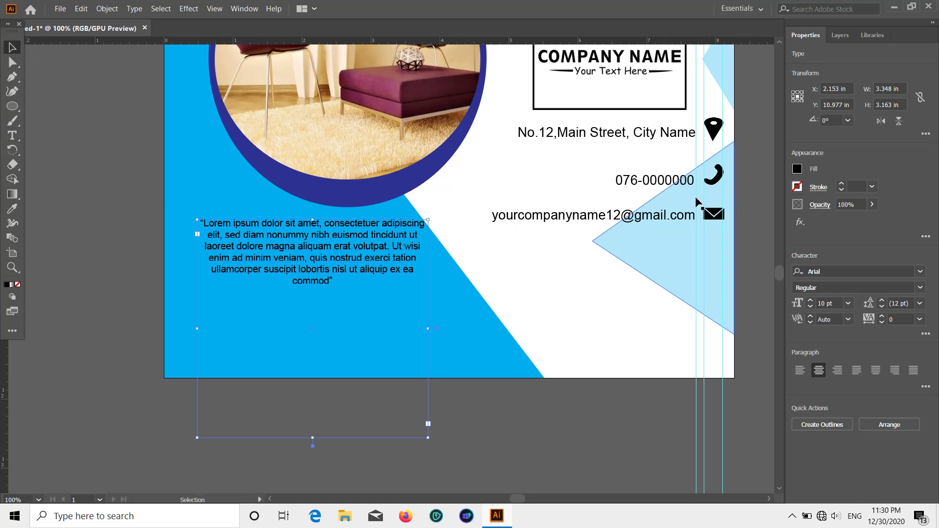
{"action": "left_click", "coordinate": [848, 304]}
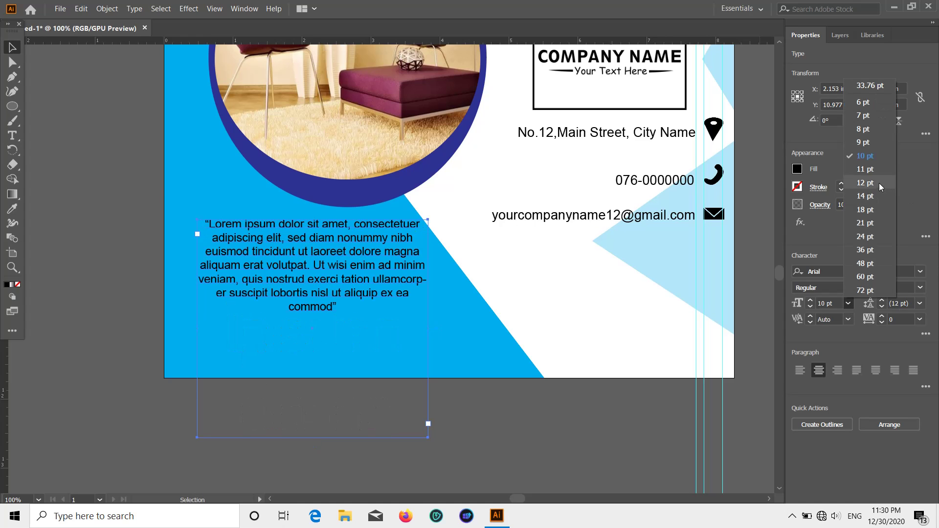
{"action": "left_click", "coordinate": [865, 183]}
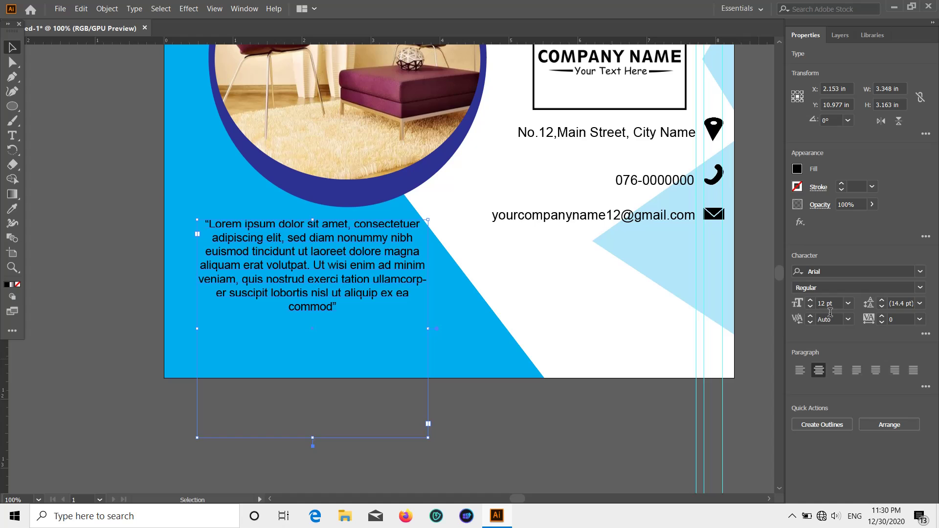
Fill the quoted placeholder paragraph with white and shorten its text frame to about 1.77 in high
{"action": "left_click", "coordinate": [798, 170]}
{"action": "left_click", "coordinate": [680, 213]}
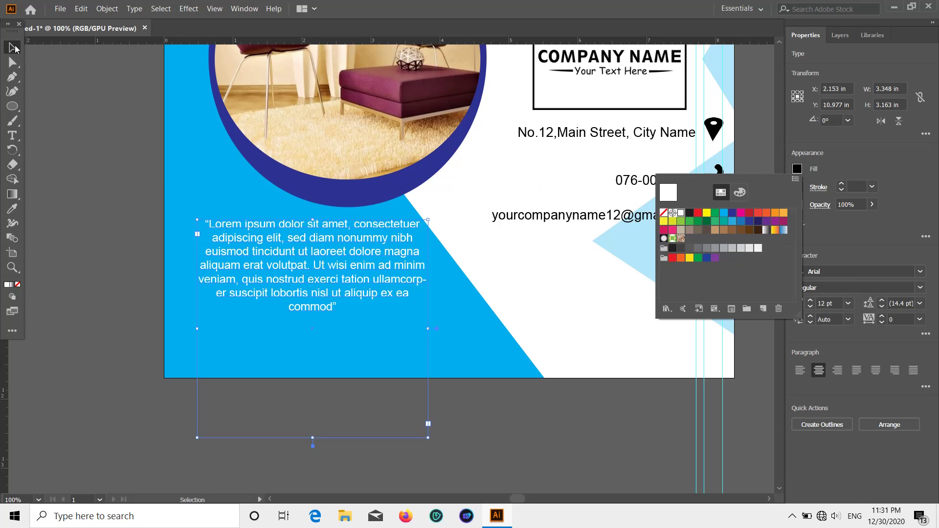
{"action": "left_click", "coordinate": [16, 48]}
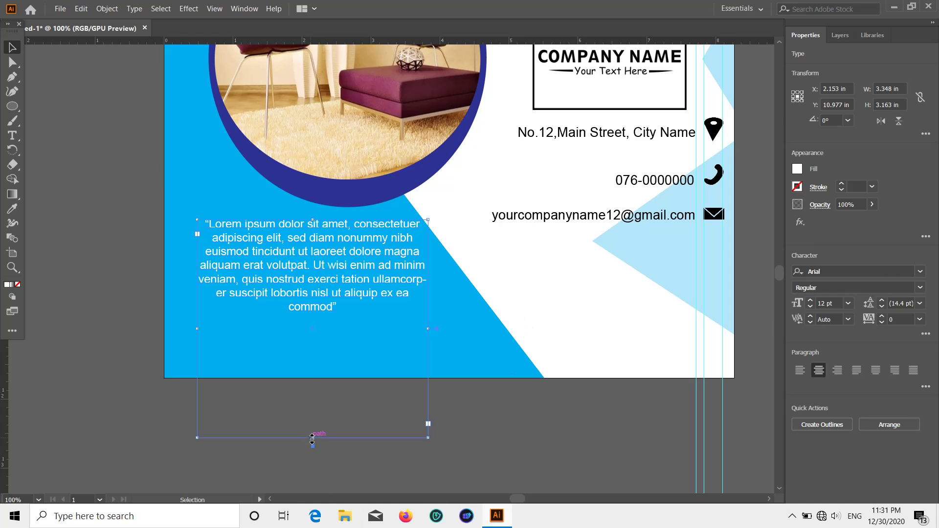
{"action": "left_click_drag", "start_coordinate": [312, 439], "coordinate": [317, 343]}
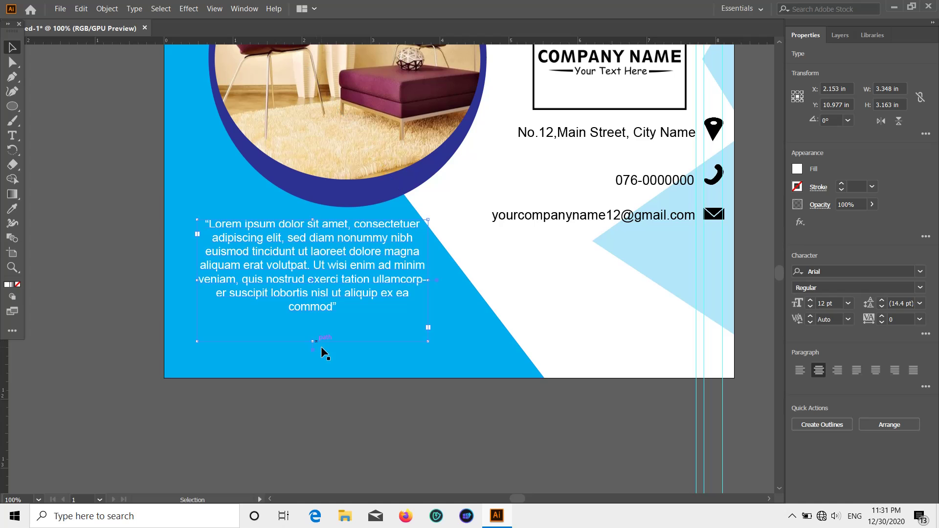
Move the circular chair photo with its ring slightly right and up, and shift the placeholder paragraph slightly up and left beneath it
{"action": "scroll", "coordinate": [386, 414], "scroll_direction": "down", "scroll_amount": 3}
{"action": "scroll", "coordinate": [549, 391], "scroll_direction": "up", "scroll_amount": 1}
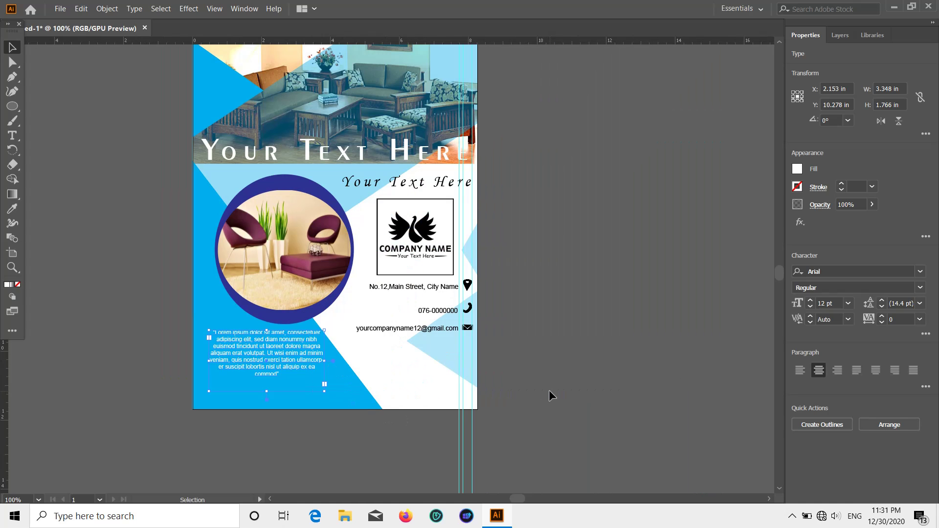
{"action": "left_click", "coordinate": [549, 390]}
{"action": "mouse_move", "coordinate": [336, 275]}
{"action": "left_mouse_down"}
{"action": "mouse_move", "coordinate": [340, 260]}
{"action": "mouse_move", "coordinate": [350, 281]}
{"action": "left_mouse_up"}
{"action": "left_click", "coordinate": [593, 301]}
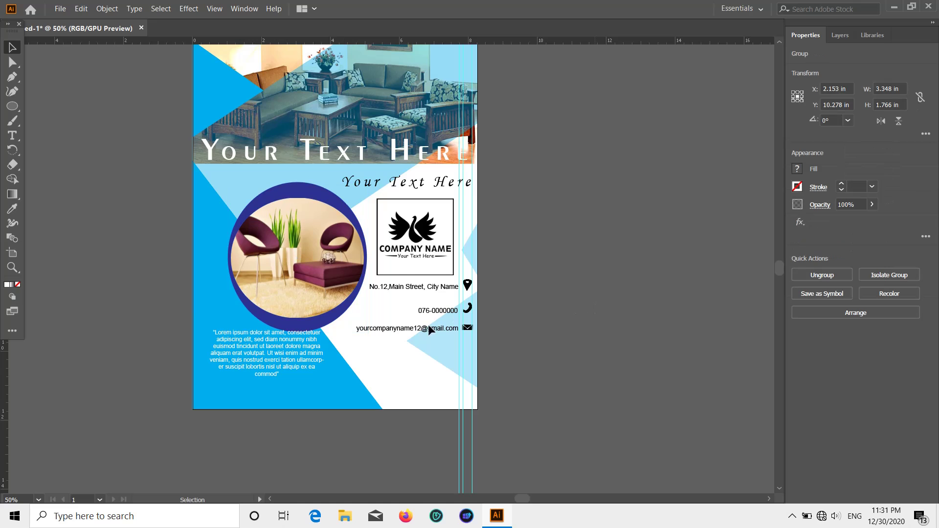
{"action": "scroll", "coordinate": [283, 345], "scroll_direction": "down", "scroll_amount": 1}
{"action": "left_click_drag", "start_coordinate": [283, 345], "coordinate": [259, 340]}
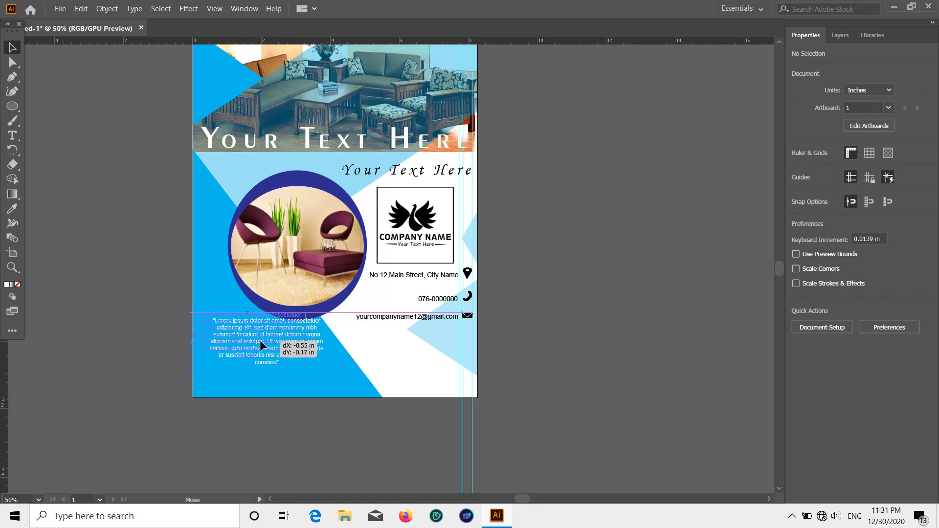
{"action": "mouse_move", "coordinate": [283, 280]}
{"action": "left_mouse_down"}
{"action": "mouse_move", "coordinate": [278, 255]}
{"action": "mouse_move", "coordinate": [280, 268]}
{"action": "left_mouse_up"}
{"action": "left_click", "coordinate": [609, 313]}
{"action": "left_click_drag", "start_coordinate": [227, 339], "coordinate": [243, 339]}
{"action": "scroll", "coordinate": [489, 342], "scroll_direction": "down", "scroll_amount": 2}
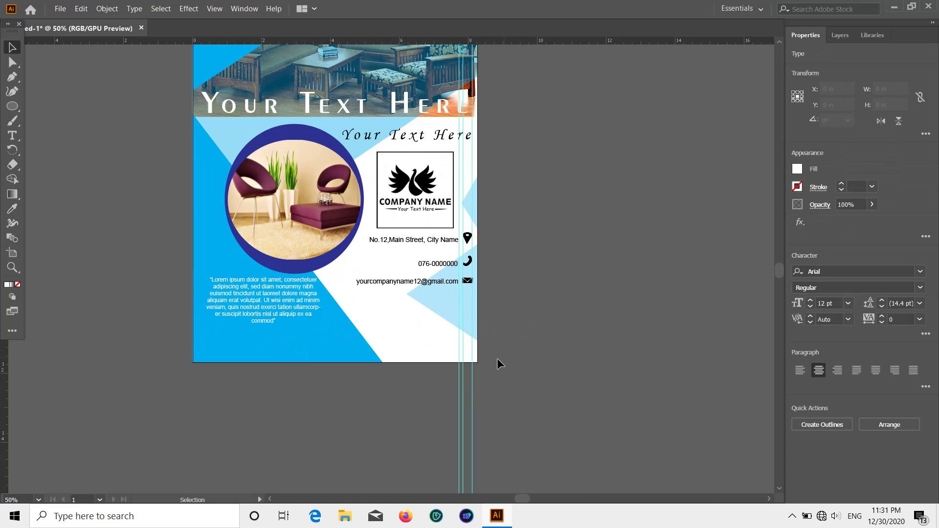
{"action": "left_click", "coordinate": [488, 356]}
Draw a rectangle about 4.84 in wide and 0.38 in high along the flyer's bottom edge and fill it with black
{"action": "left_click", "coordinate": [12, 106]}
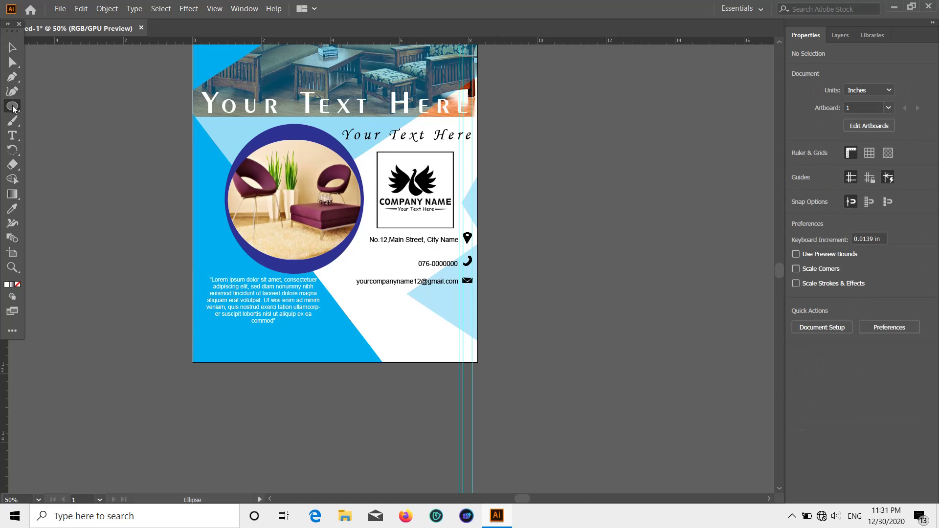
{"action": "right_click", "coordinate": [15, 109]}
{"action": "left_click", "coordinate": [59, 106]}
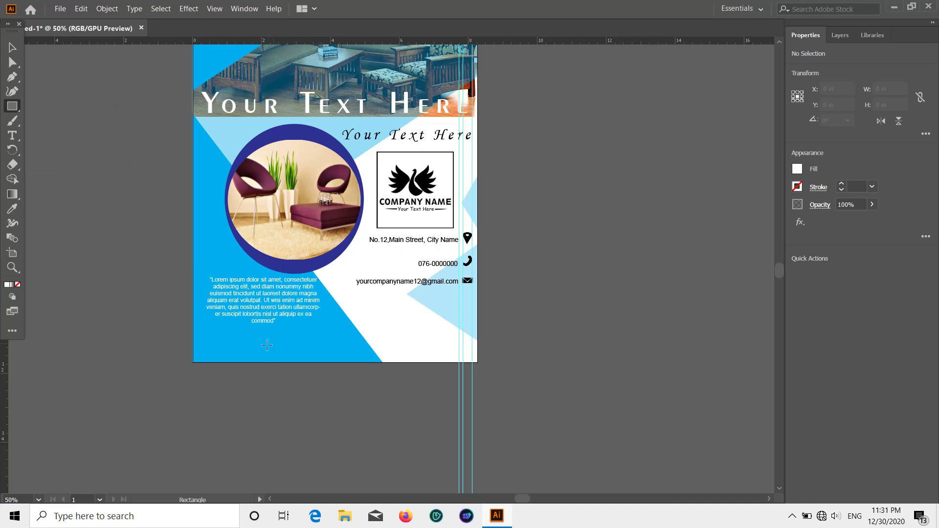
{"action": "left_click_drag", "start_coordinate": [255, 346], "coordinate": [423, 360]}
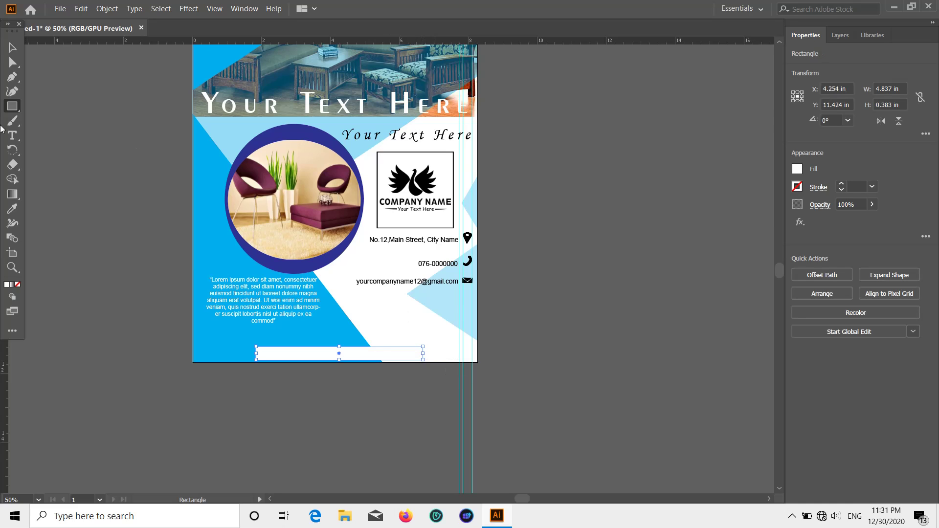
{"action": "left_click", "coordinate": [9, 48]}
{"action": "left_click", "coordinate": [797, 170]}
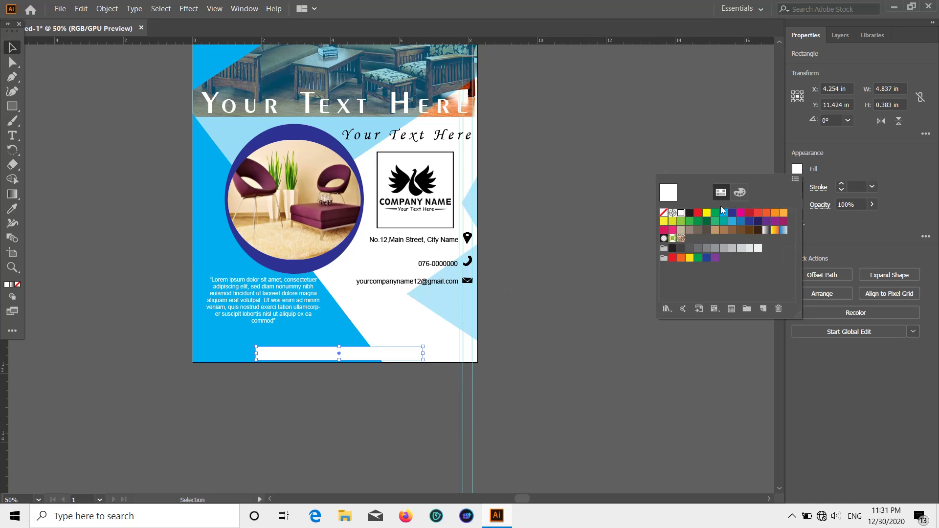
{"action": "left_click", "coordinate": [689, 213]}
{"action": "left_click", "coordinate": [17, 51]}
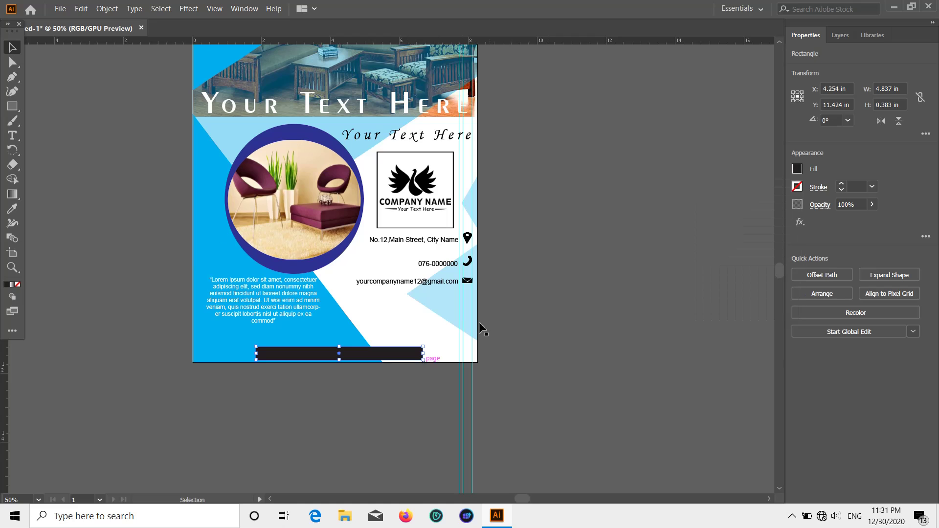
Lower the black bar's opacity to 40% and move it slightly up and left, clear of the flyer's bottom edge
{"action": "scroll", "coordinate": [381, 368], "scroll_direction": "up", "scroll_amount": 2}
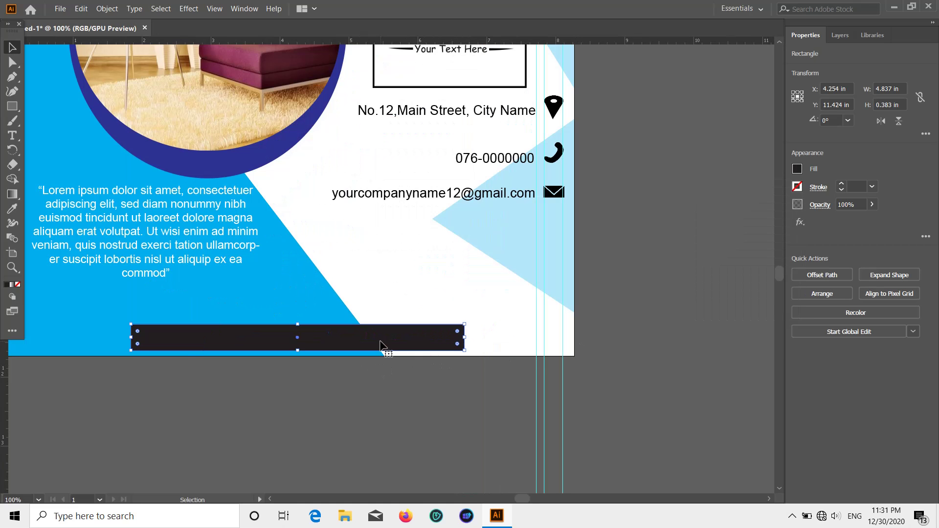
{"action": "left_click", "coordinate": [872, 205]}
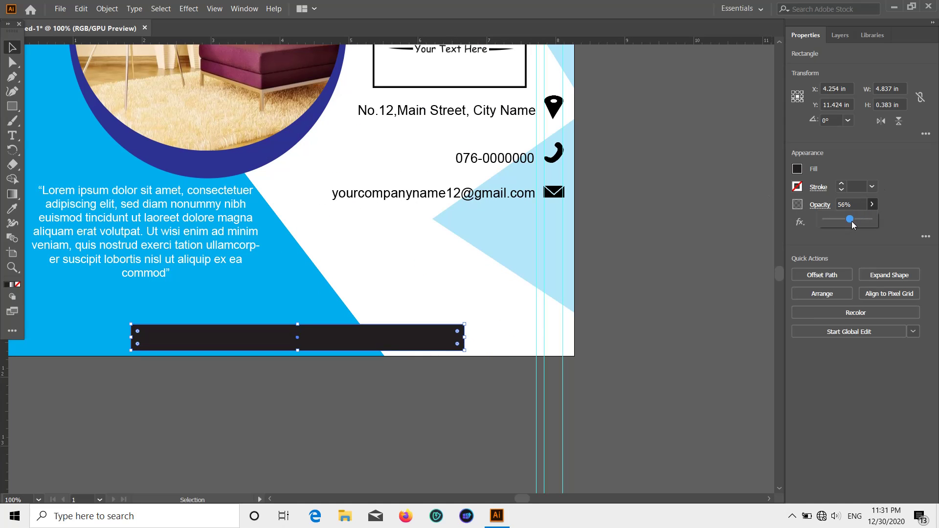
{"action": "left_click_drag", "start_coordinate": [853, 224], "coordinate": [847, 226]}
{"action": "left_click", "coordinate": [11, 47]}
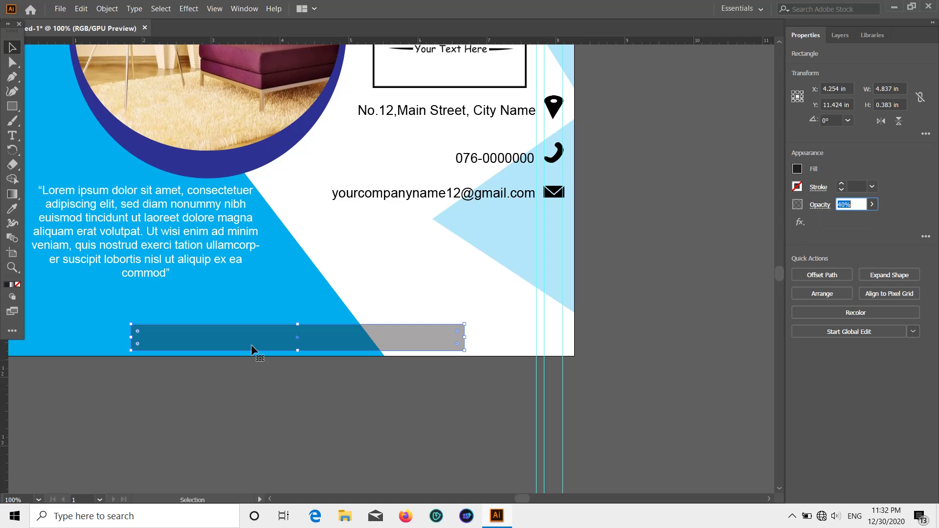
{"action": "left_click", "coordinate": [255, 359]}
{"action": "left_click_drag", "start_coordinate": [262, 336], "coordinate": [247, 329]}
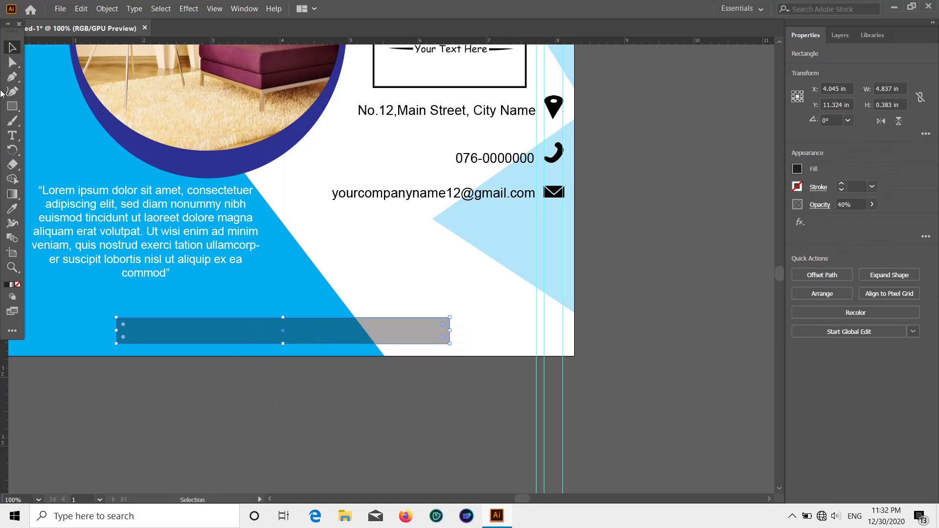
{"action": "key", "text": "t"}
{"action": "left_click", "coordinate": [138, 398]}
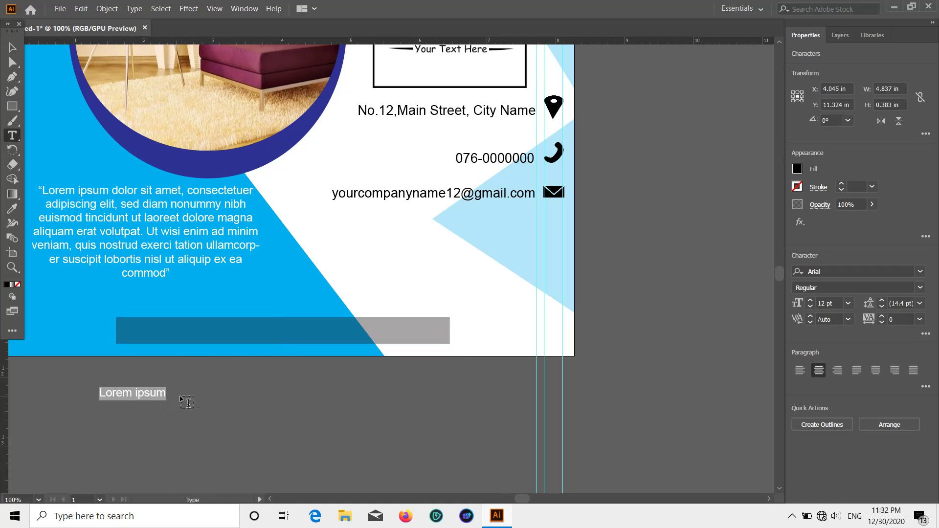
{"action": "key", "text": "BackSpace"}
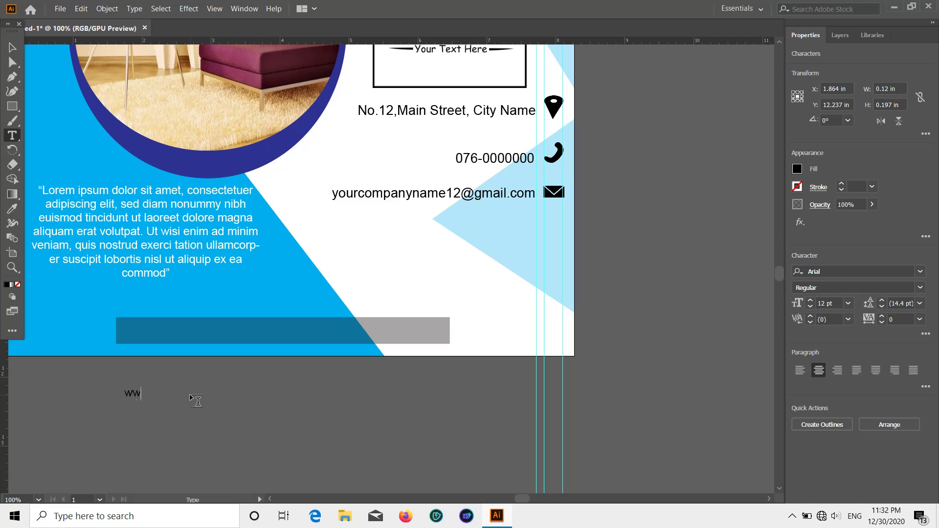
{"action": "type", "text": "www.yourcompan"}
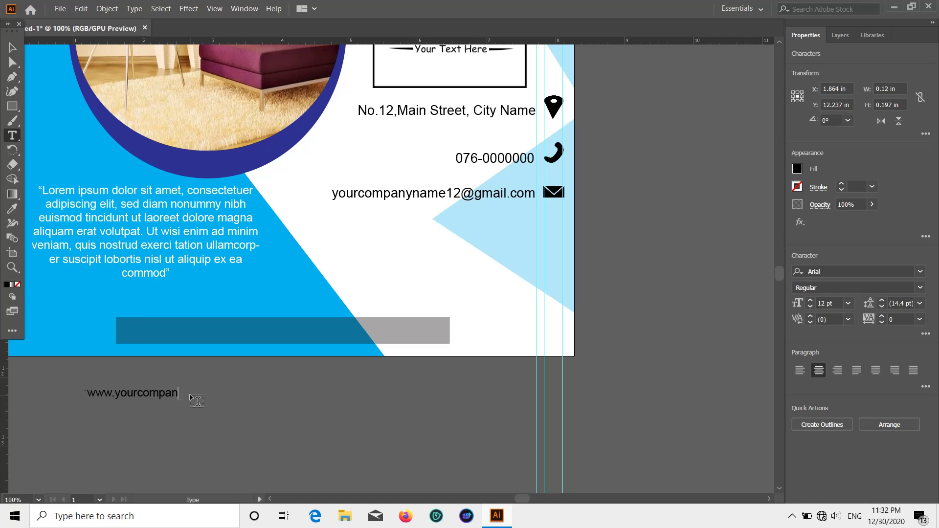
{"action": "type", "text": "yname.com"}
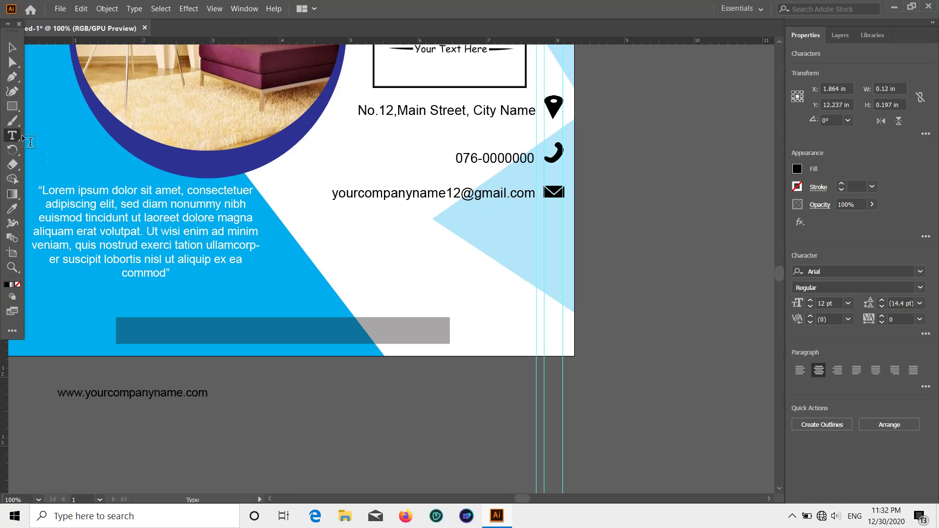
{"action": "key", "text": "Escape"}
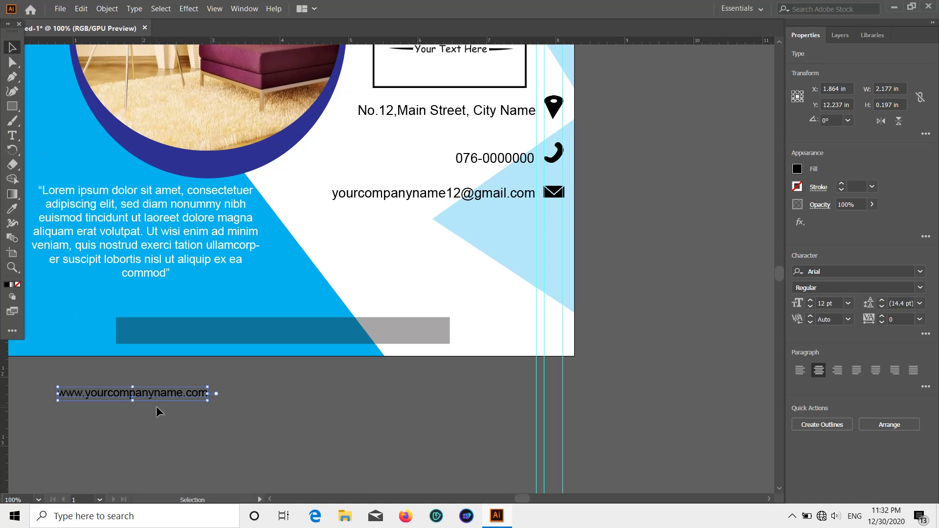
Set the tracking of the website address to 400
{"action": "left_click", "coordinate": [920, 319]}
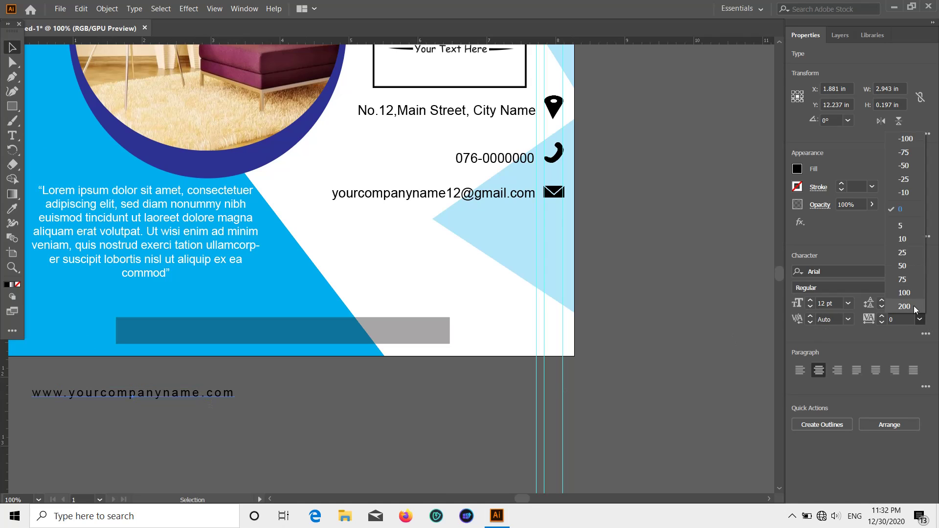
{"action": "left_click", "coordinate": [905, 307]}
{"action": "left_click", "coordinate": [907, 320]}
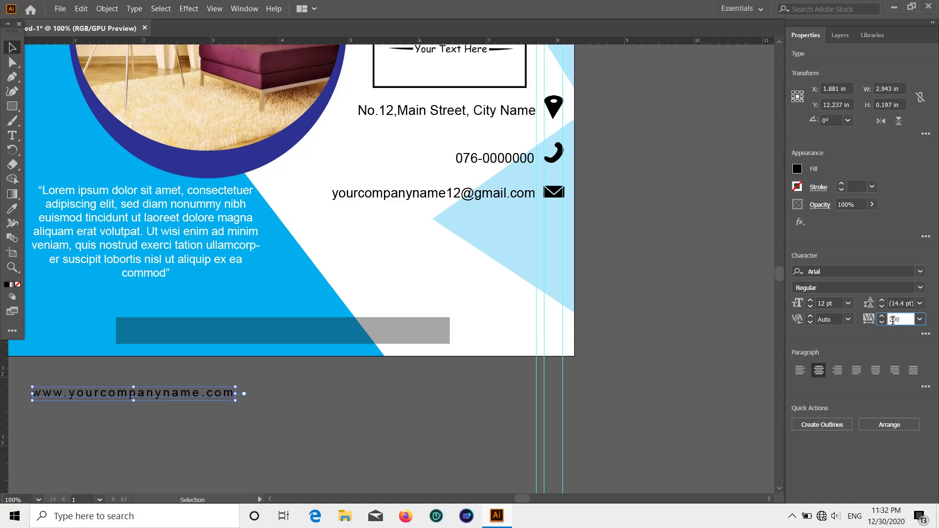
{"action": "type", "text": "400"}
{"action": "key", "text": "Return"}
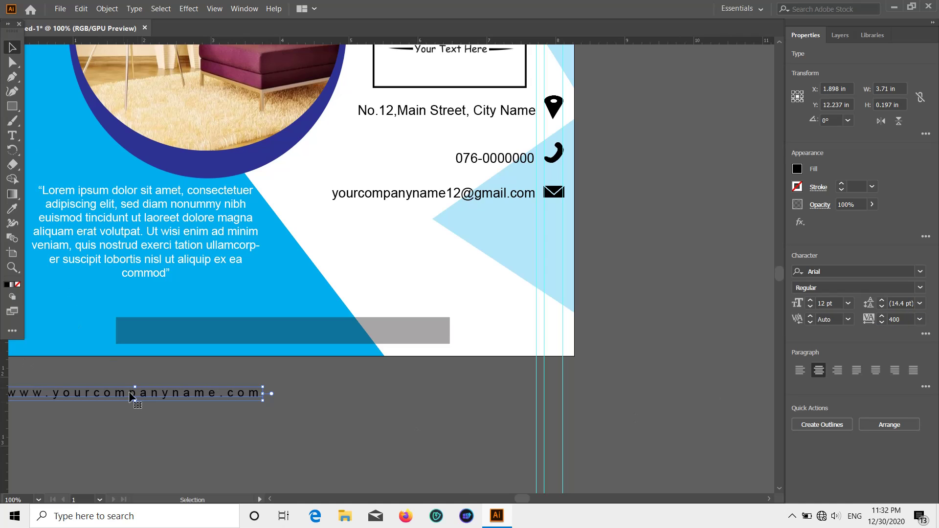
Place the website address in the middle of the semi-transparent bar and fill it with white
{"action": "left_click_drag", "start_coordinate": [142, 392], "coordinate": [295, 332]}
{"action": "left_click", "coordinate": [797, 170]}
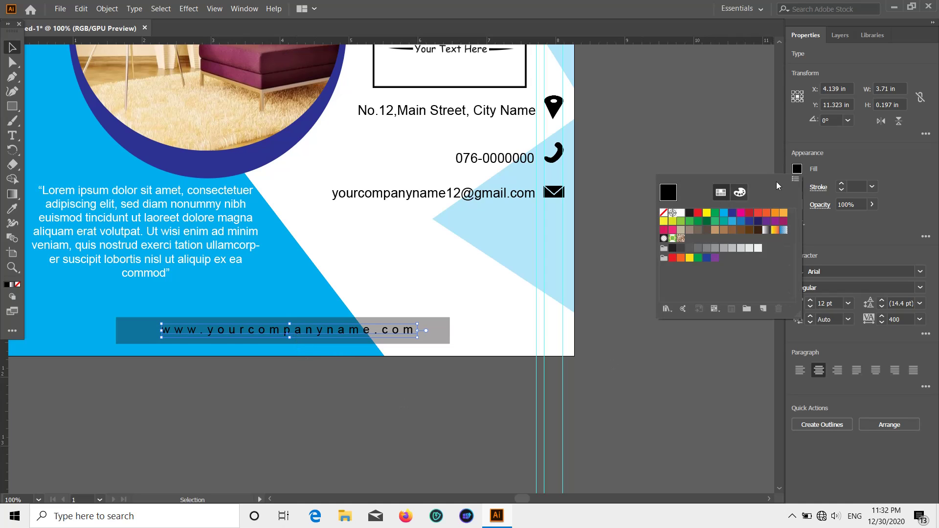
{"action": "left_click", "coordinate": [681, 212]}
{"action": "left_click", "coordinate": [509, 360]}
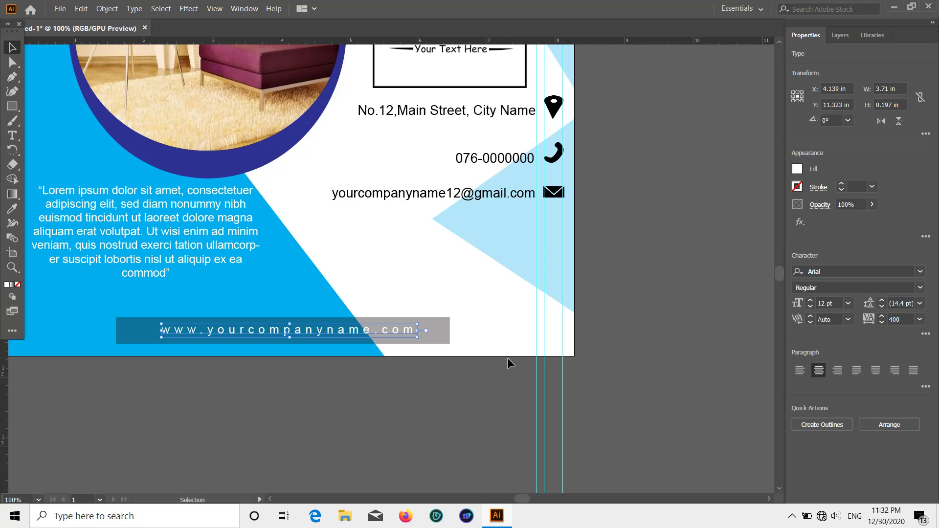
Group the semi-transparent bar and try moving the website address with it
{"action": "left_click", "coordinate": [365, 363]}
{"action": "left_click", "coordinate": [436, 332]}
{"action": "right_click", "coordinate": [435, 331]}
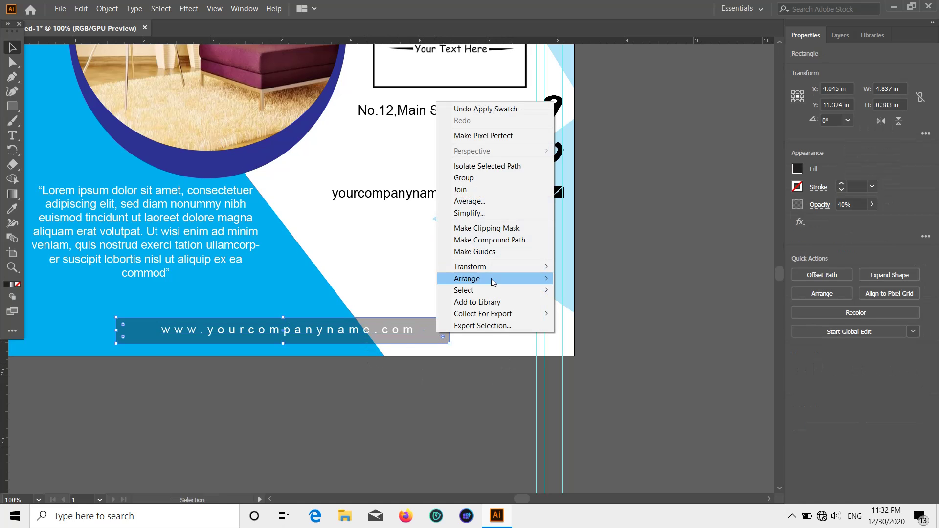
{"action": "left_click", "coordinate": [501, 182]}
{"action": "scroll", "coordinate": [491, 237], "scroll_direction": "down", "scroll_amount": 2}
{"action": "scroll", "coordinate": [491, 237], "scroll_direction": "down", "scroll_amount": 1}
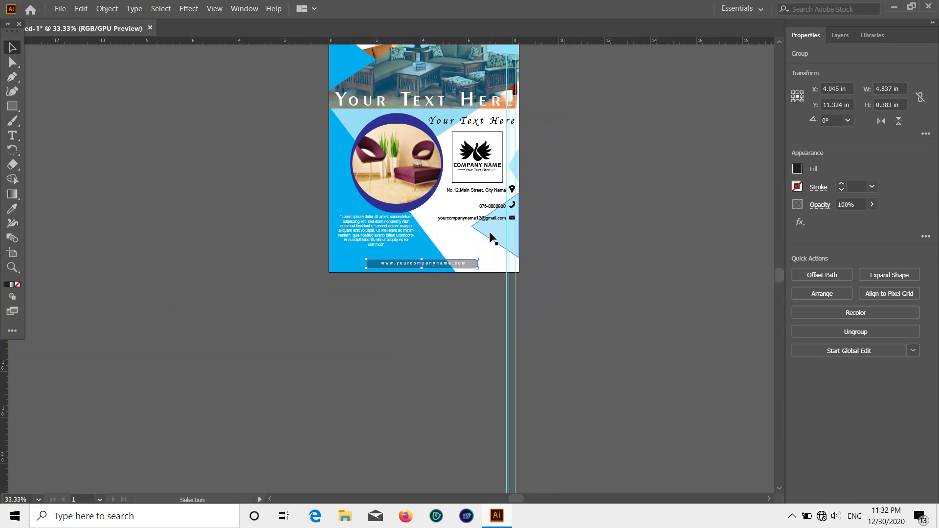
{"action": "scroll", "coordinate": [514, 243], "scroll_direction": "up", "scroll_amount": 2}
{"action": "left_click", "coordinate": [550, 203]}
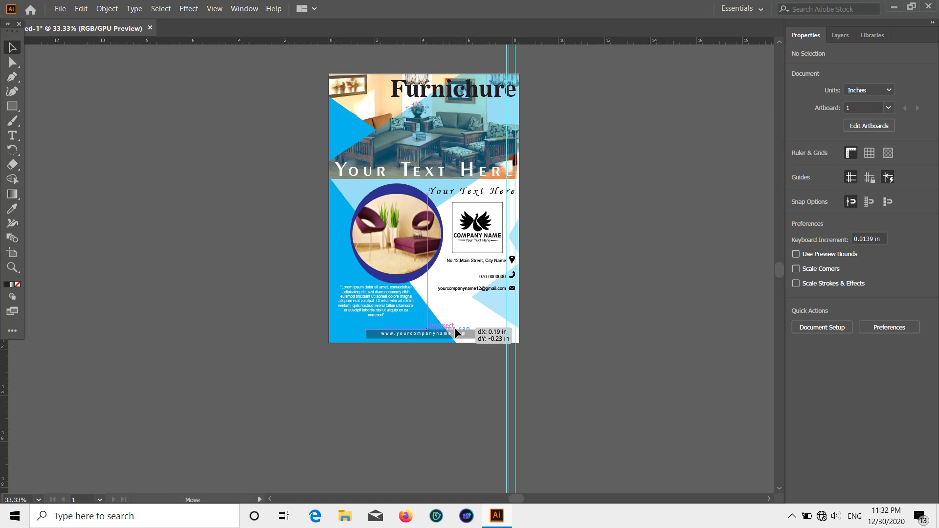
{"action": "left_click_drag", "start_coordinate": [453, 328], "coordinate": [495, 345]}
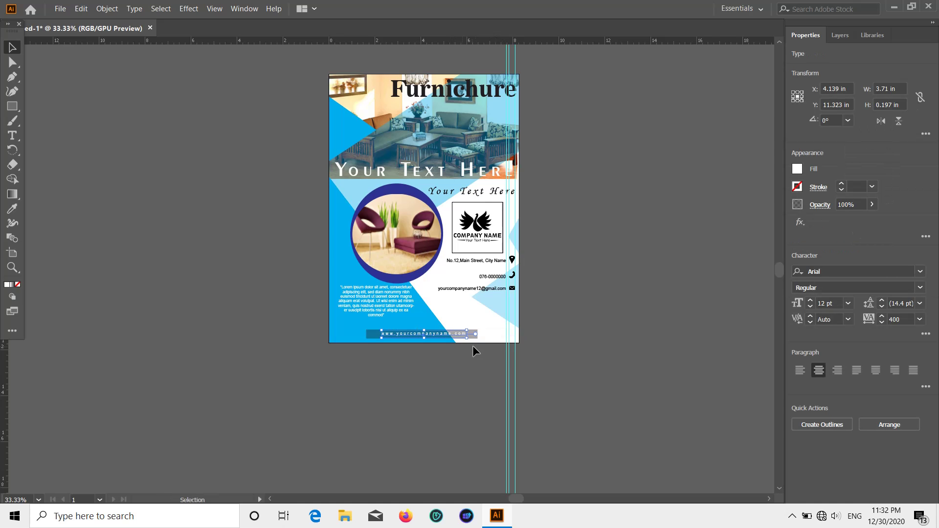
Group the website address together with the semi-transparent bar, and ungroup them again
{"action": "scroll", "coordinate": [472, 345], "scroll_direction": "up", "scroll_amount": 3}
{"action": "left_click", "coordinate": [506, 307], "text": "shift"}
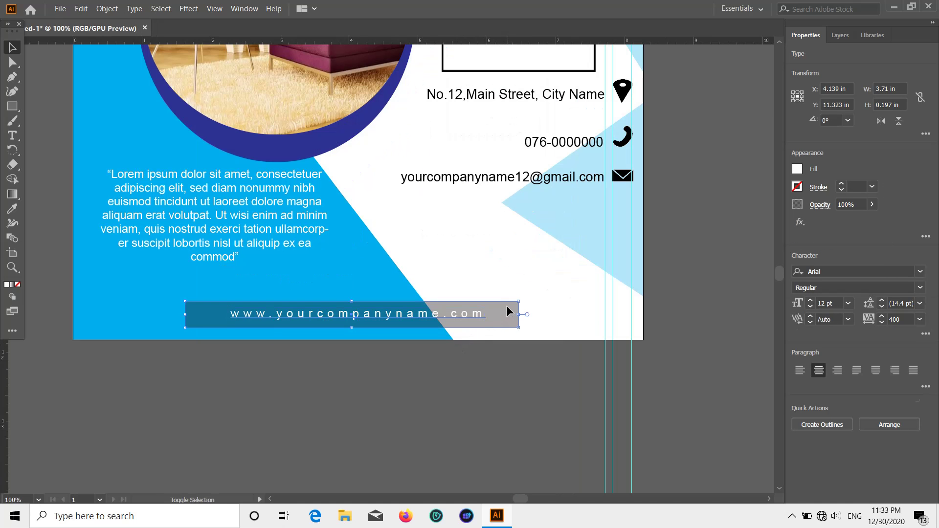
{"action": "key", "text": "ctrl+g"}
{"action": "right_click", "coordinate": [477, 314]}
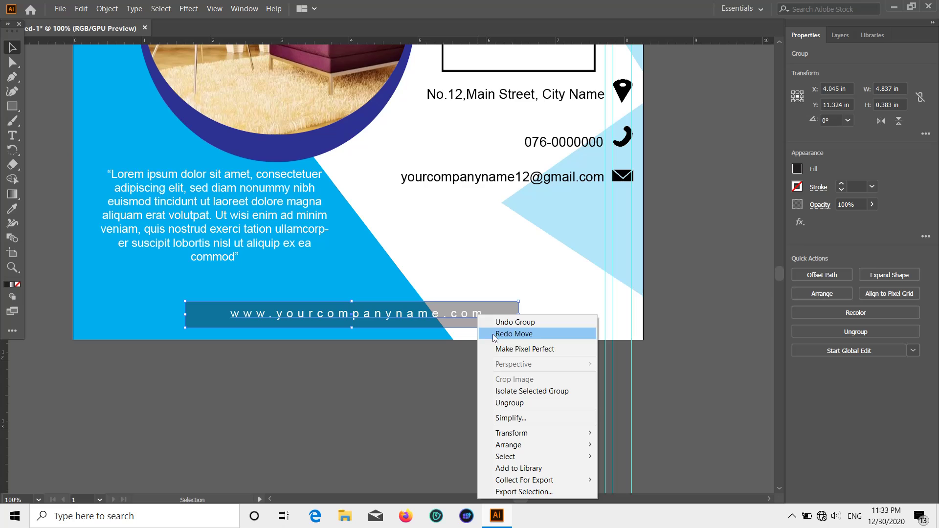
{"action": "left_click", "coordinate": [505, 403]}
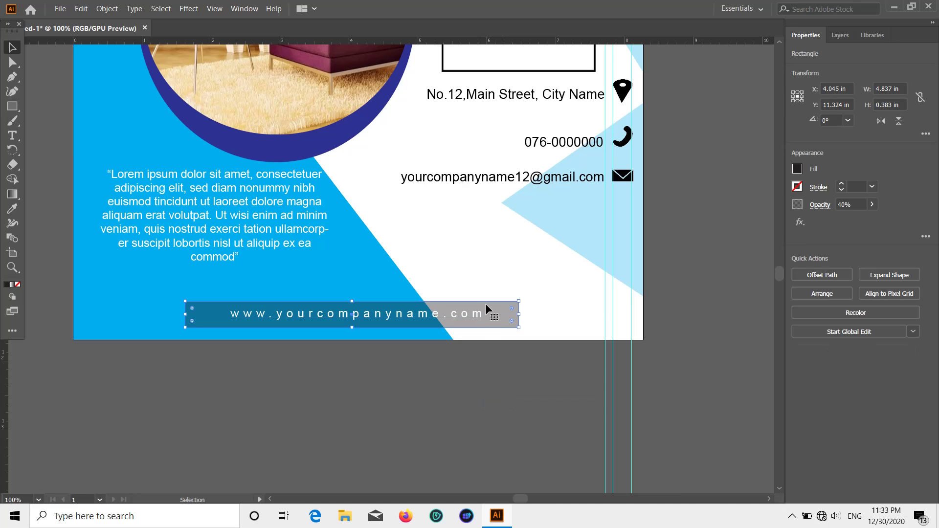
Group the semi-transparent bar by itself and undo a trial move of the website address
{"action": "right_click", "coordinate": [483, 313]}
{"action": "left_click", "coordinate": [520, 160]}
{"action": "left_click", "coordinate": [499, 359]}
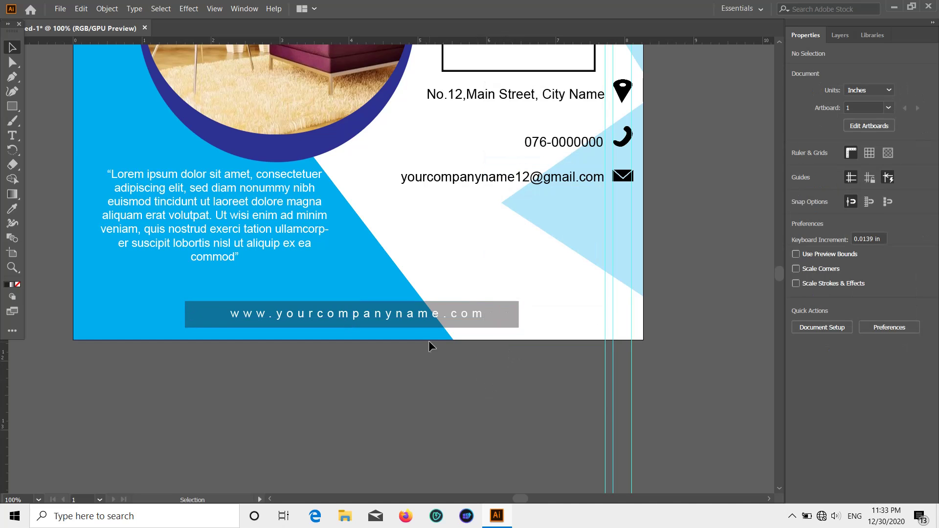
{"action": "left_click_drag", "start_coordinate": [423, 317], "coordinate": [432, 308]}
{"action": "key", "text": "ctrl+z"}
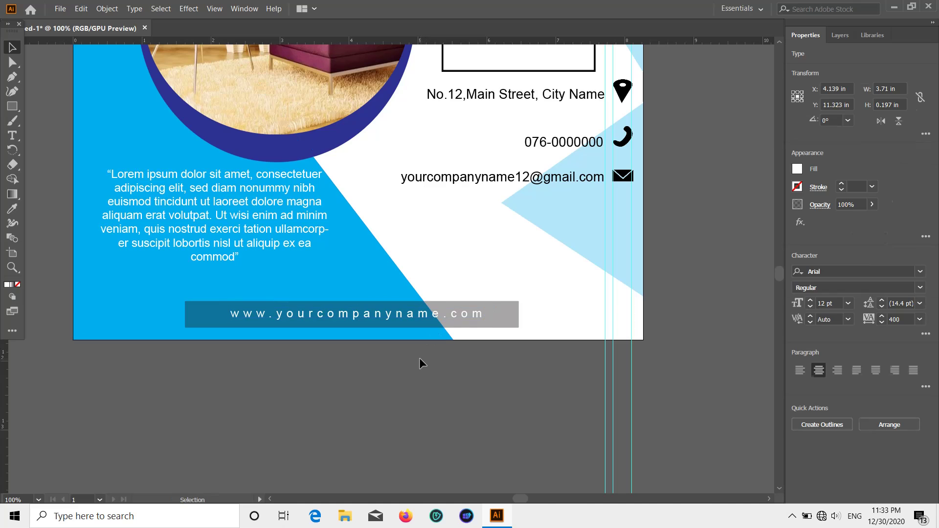
Try grouping the website address with the semi-transparent bar, and ungroup them
{"action": "left_click", "coordinate": [422, 363]}
{"action": "scroll", "coordinate": [423, 364], "scroll_direction": "up", "scroll_amount": 2}
{"action": "left_click", "coordinate": [375, 262]}
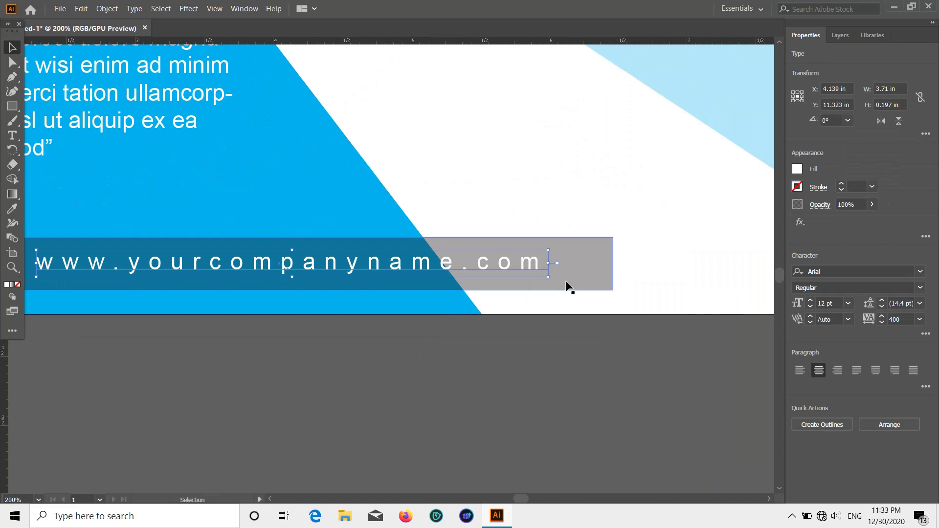
{"action": "left_click", "coordinate": [573, 264], "text": "shift"}
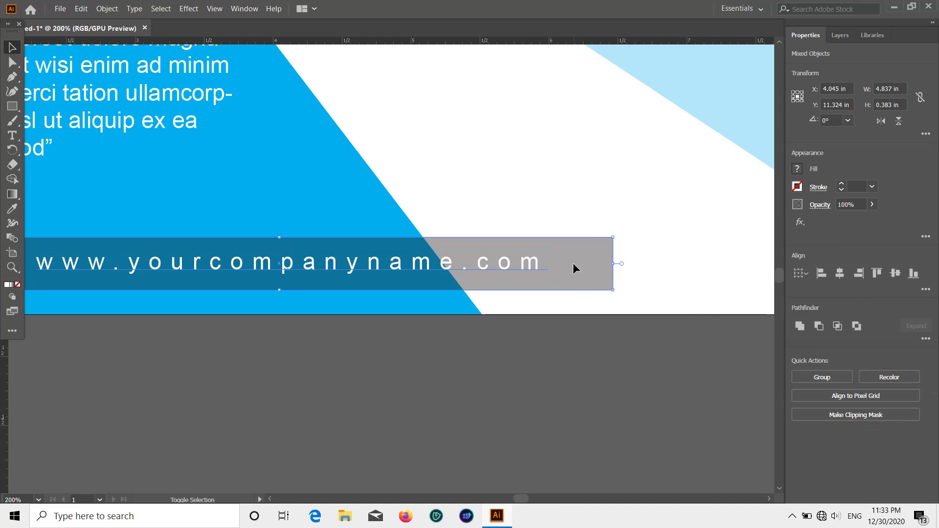
{"action": "key", "text": "ctrl+g"}
{"action": "right_click", "coordinate": [537, 264]}
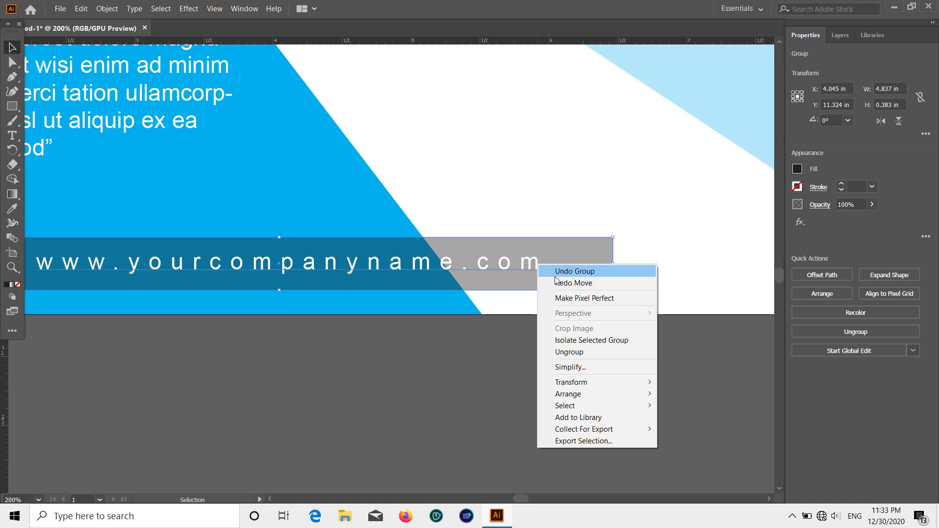
{"action": "left_click", "coordinate": [569, 352]}
Group the semi-transparent bar on its own and try nudging the website address separately
{"action": "right_click", "coordinate": [562, 328]}
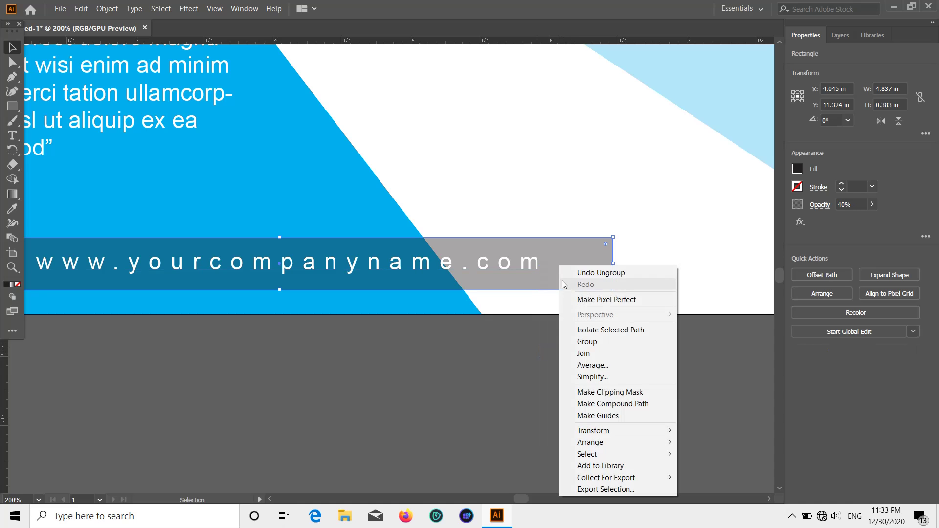
{"action": "left_click", "coordinate": [584, 339]}
{"action": "left_click", "coordinate": [569, 342]}
{"action": "scroll", "coordinate": [568, 342], "scroll_direction": "down", "scroll_amount": 2}
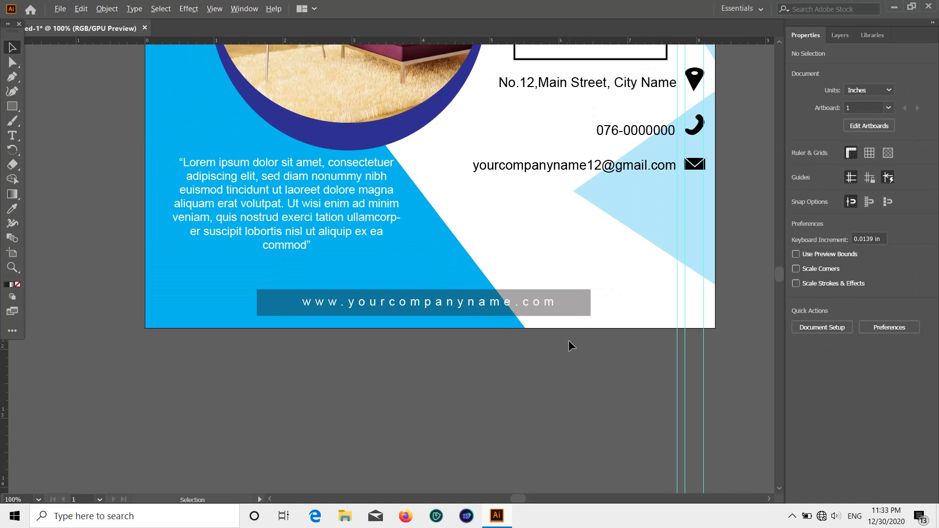
{"action": "left_click_drag", "start_coordinate": [542, 300], "coordinate": [538, 300]}
{"action": "scroll", "coordinate": [551, 389], "scroll_direction": "down", "scroll_amount": 3}
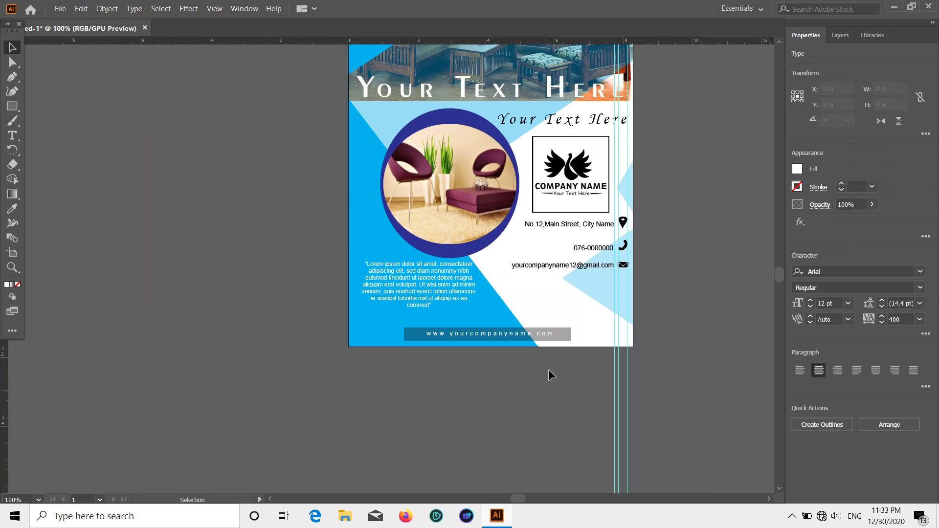
{"action": "scroll", "coordinate": [597, 243], "scroll_direction": "up", "scroll_amount": 2}
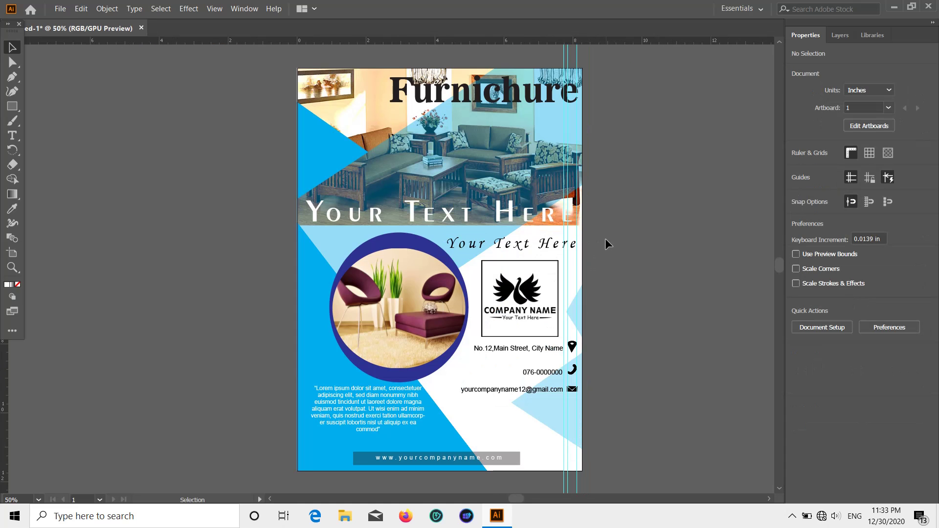
Bring the "Furnichure" title to the front of the stacking order
{"action": "right_click", "coordinate": [395, 84]}
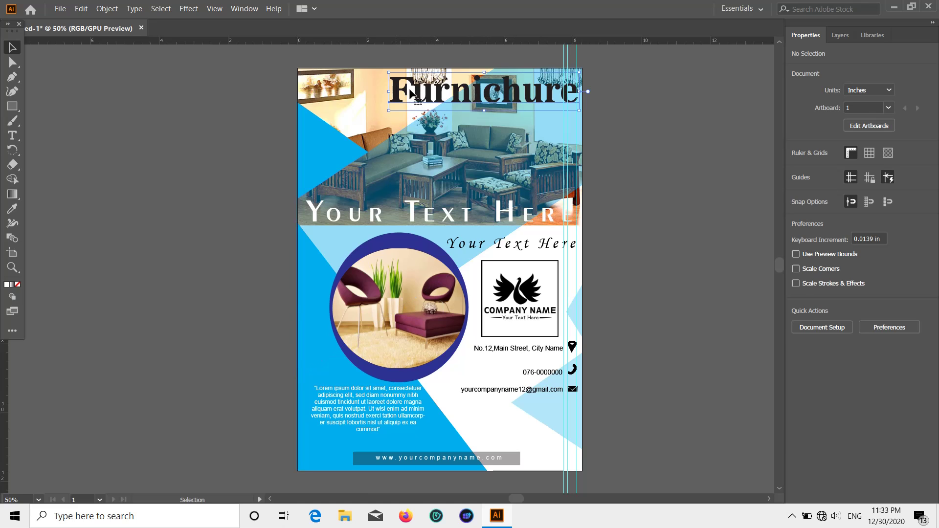
{"action": "left_click", "coordinate": [423, 104]}
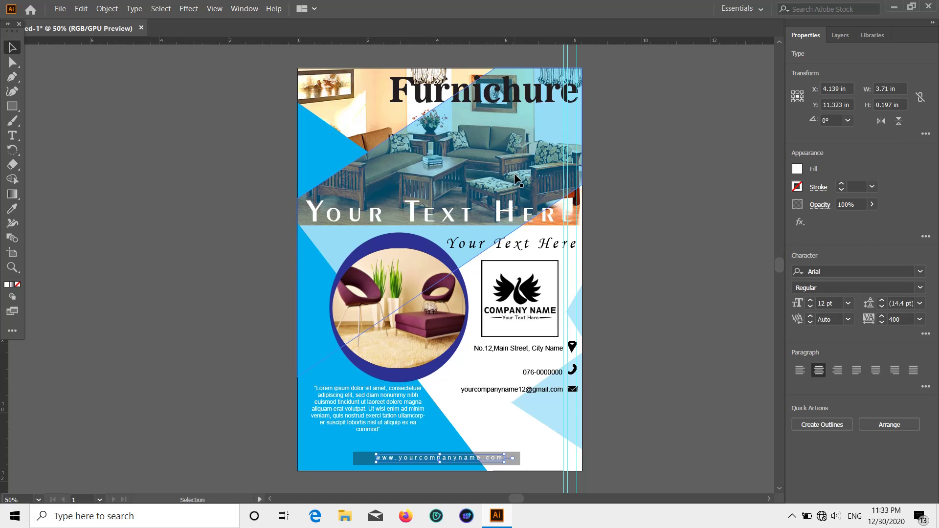
{"action": "right_click", "coordinate": [399, 84]}
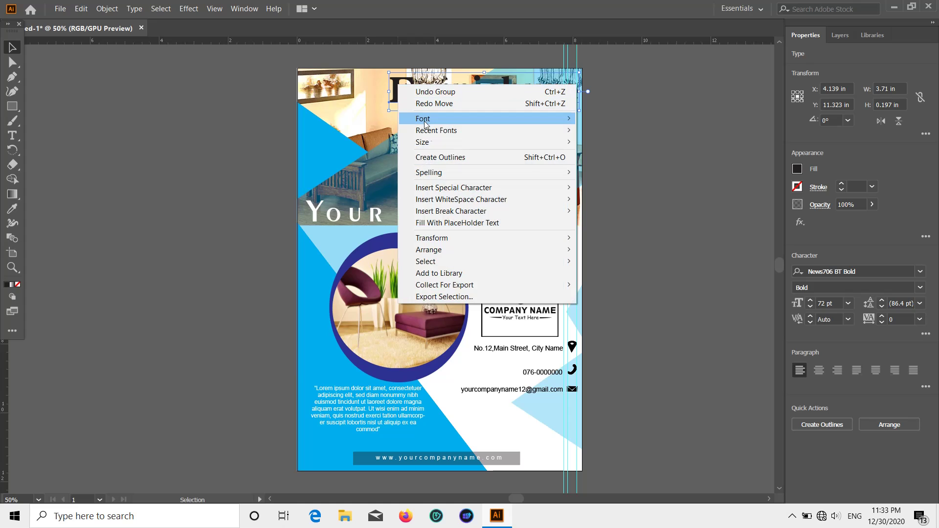
{"action": "mouse_move", "coordinate": [476, 250]}
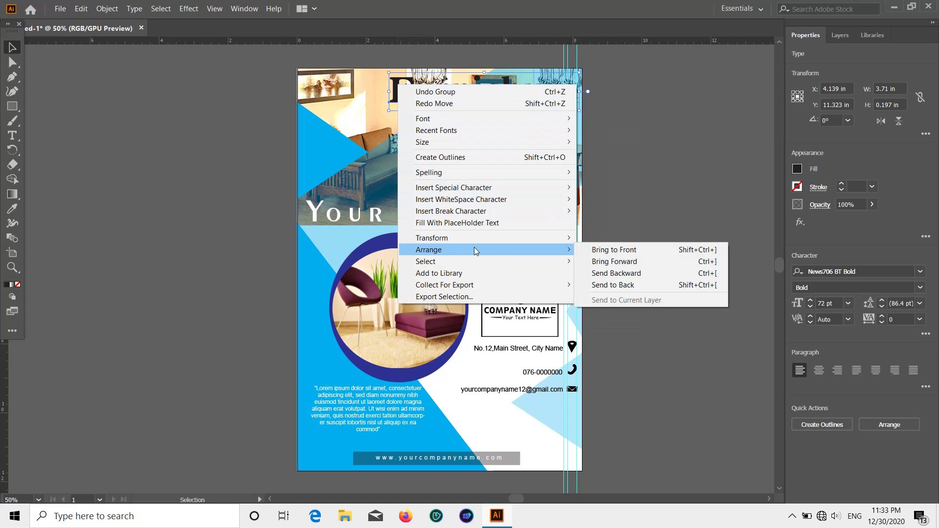
{"action": "left_click", "coordinate": [605, 252]}
{"action": "left_click", "coordinate": [660, 222]}
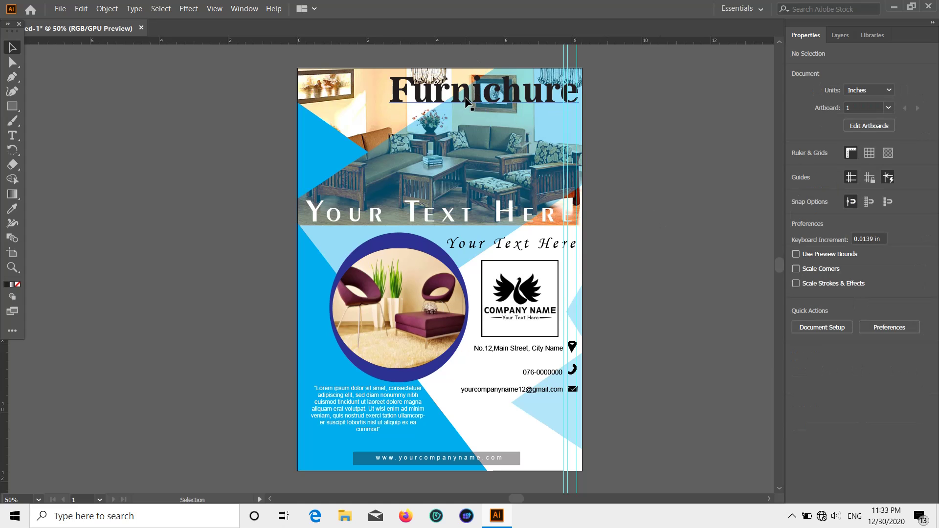
{"action": "left_click", "coordinate": [465, 102]}
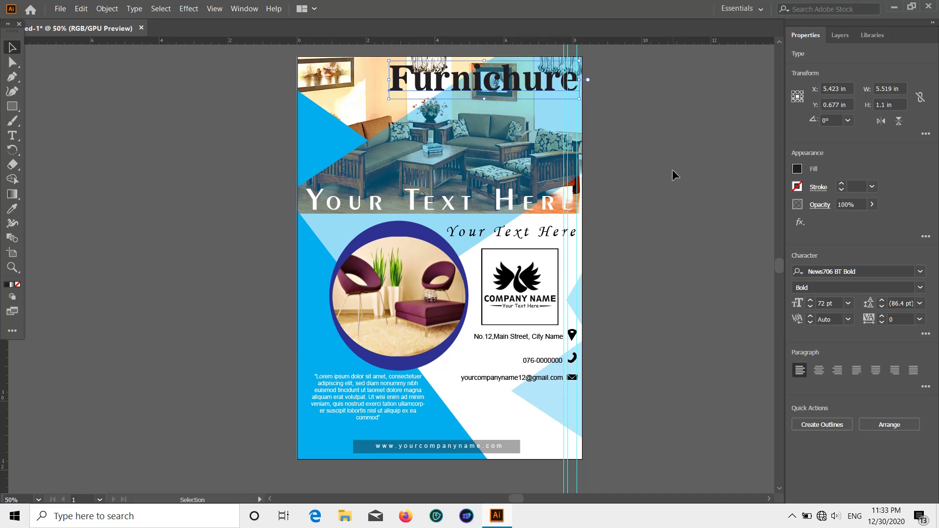
{"action": "left_click", "coordinate": [275, 221]}
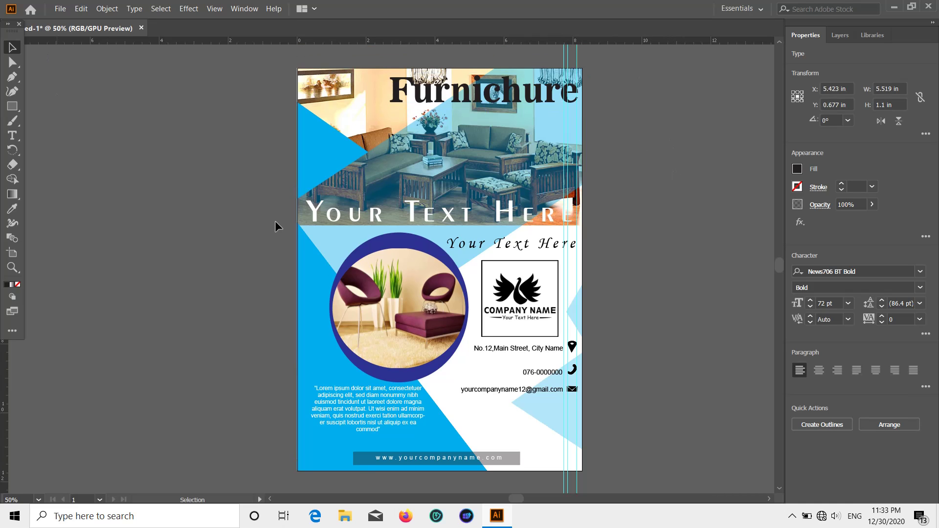
Add the two-line text "50% OFF" on the blue triangle beside the sofa photo, with character tracking 0
{"action": "left_click", "coordinate": [12, 136]}
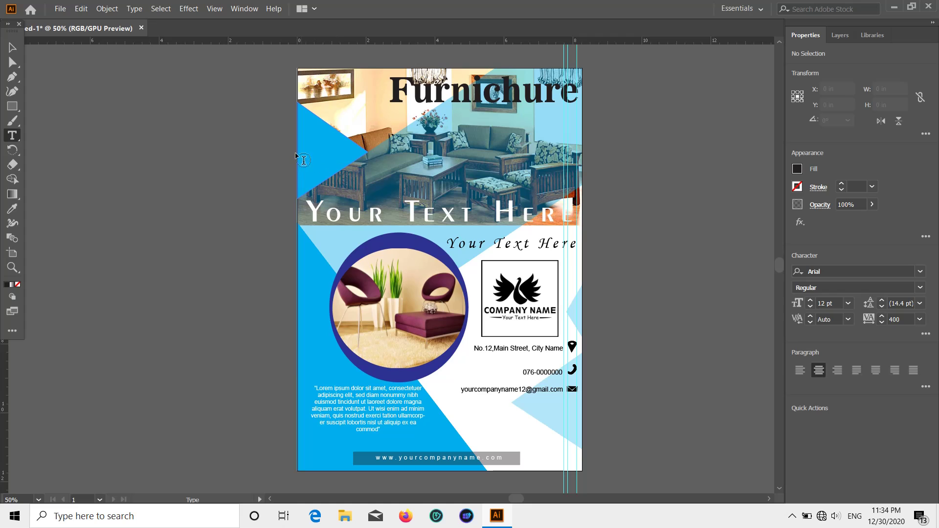
{"action": "left_click", "coordinate": [303, 147]}
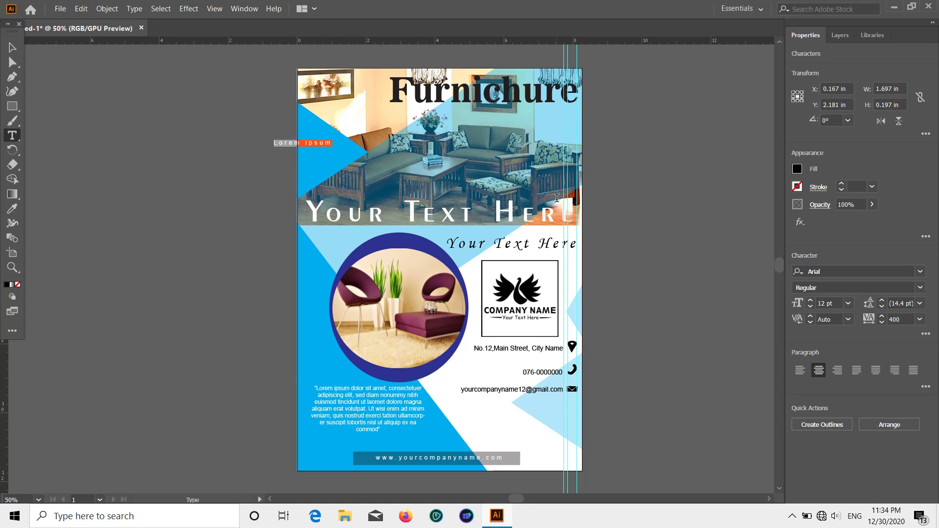
{"action": "left_click", "coordinate": [919, 320]}
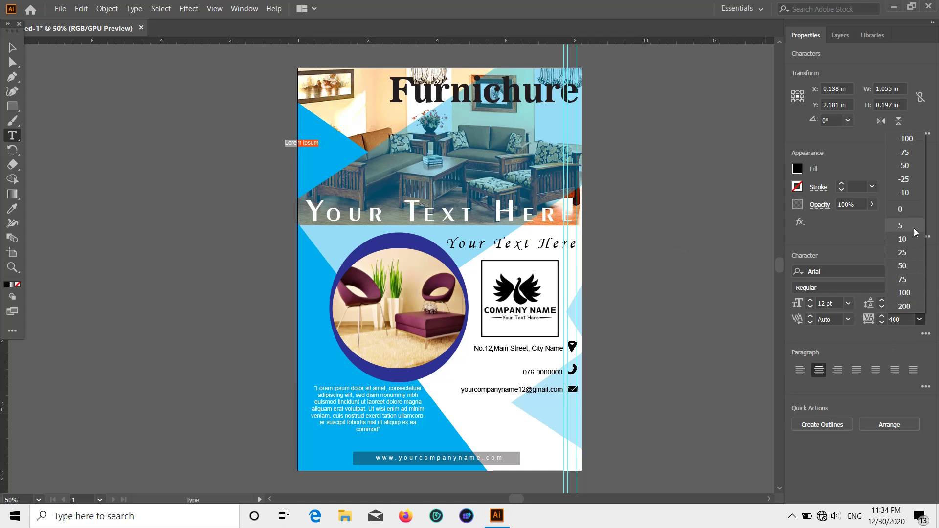
{"action": "left_click", "coordinate": [912, 210]}
{"action": "key", "text": "BackSpace"}
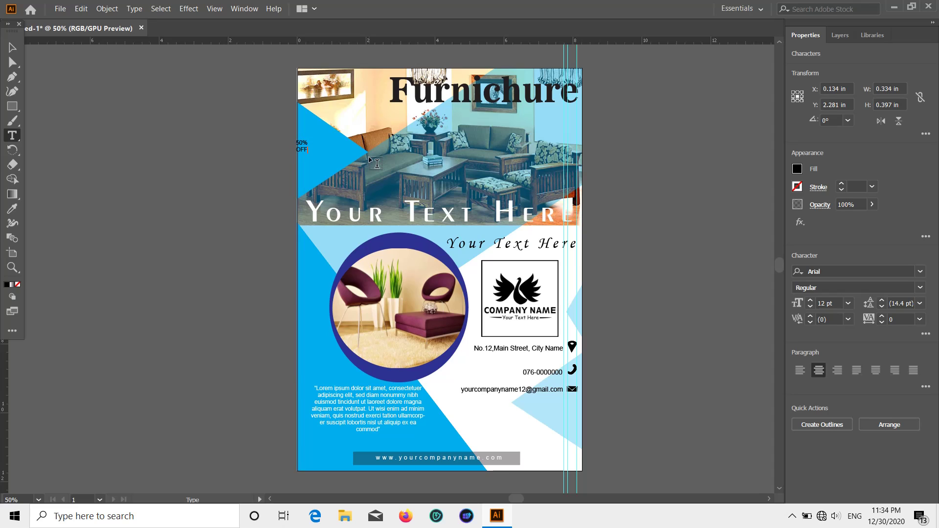
Enlarge the "50% OFF" text to about 39 pt inside the blue triangle and fill it with white
{"action": "left_click", "coordinate": [12, 46]}
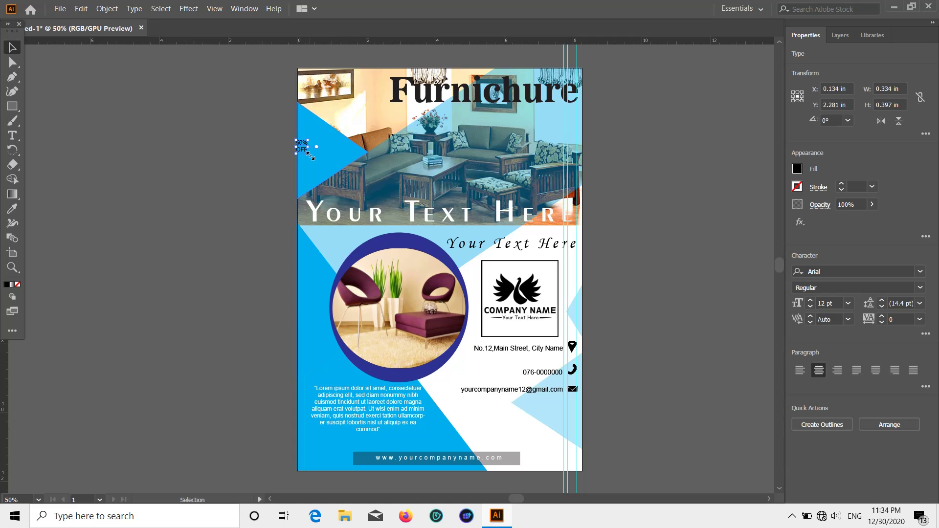
{"action": "mouse_move", "coordinate": [309, 156]}
{"action": "left_mouse_down"}
{"action": "mouse_move", "coordinate": [345, 182]}
{"action": "mouse_move", "coordinate": [324, 163]}
{"action": "left_mouse_up"}
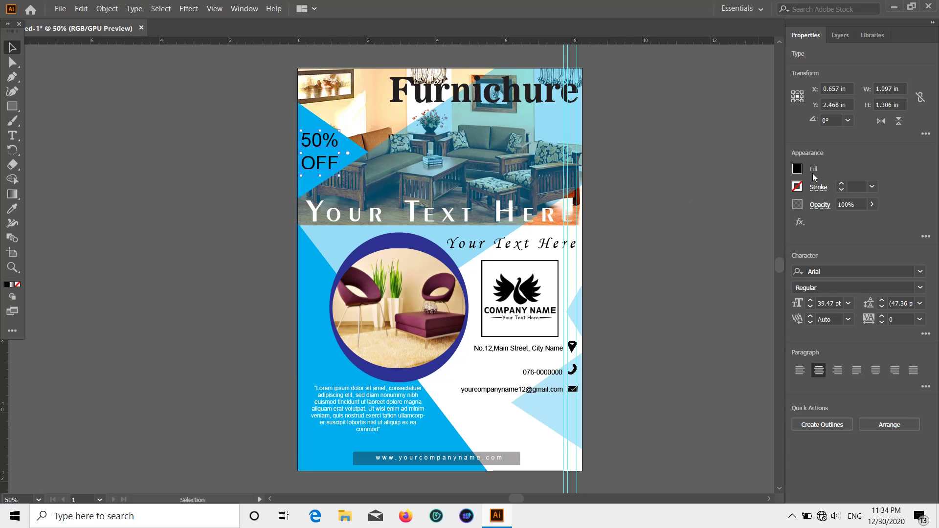
{"action": "left_click", "coordinate": [798, 171]}
{"action": "left_click", "coordinate": [681, 213]}
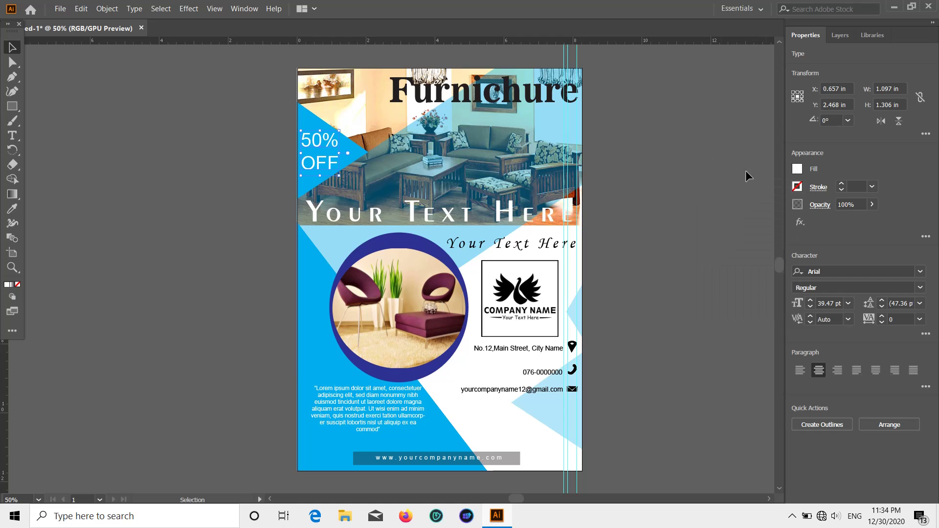
Set the "50% OFF" text in Monotype Corsiva and enlarge it slightly to fill the blue triangle
{"action": "left_click", "coordinate": [902, 271]}
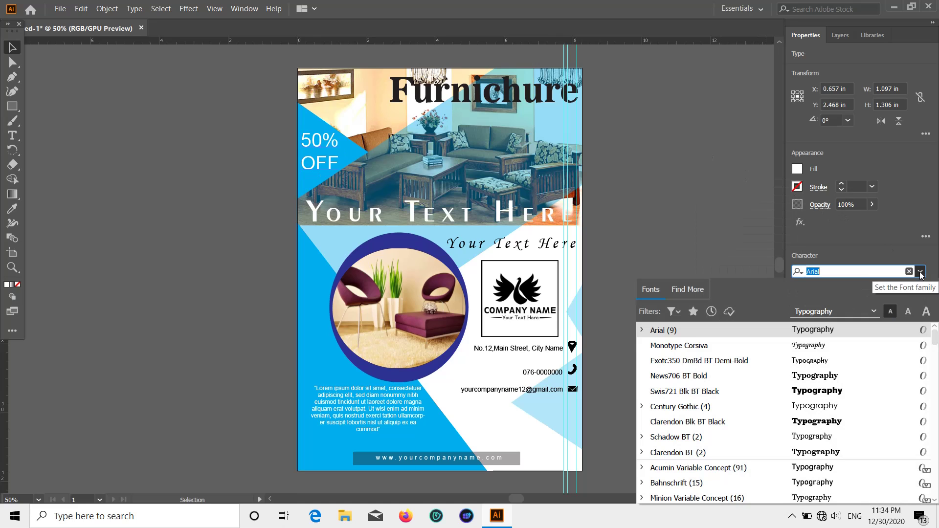
{"action": "left_click", "coordinate": [824, 353]}
{"action": "left_click", "coordinate": [91, 91]}
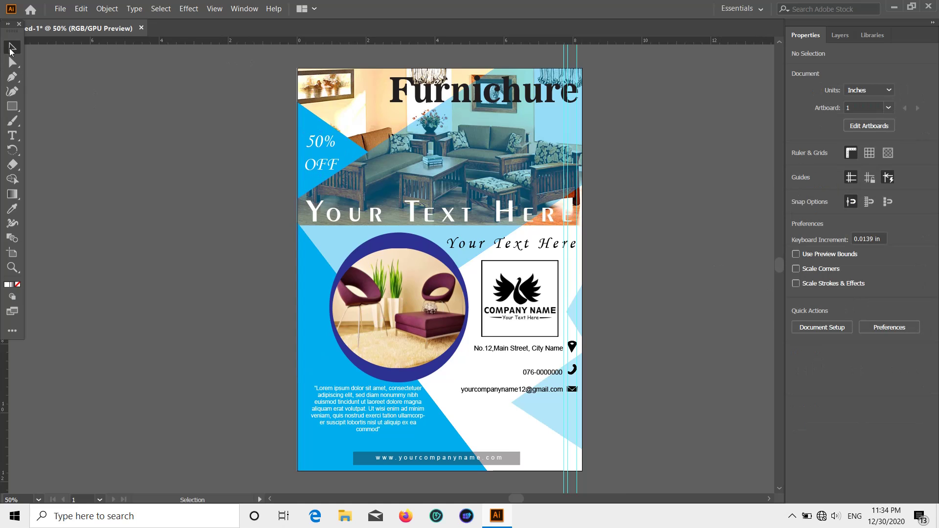
{"action": "scroll", "coordinate": [292, 203], "scroll_direction": "down", "scroll_amount": 1}
{"action": "left_click", "coordinate": [315, 141]}
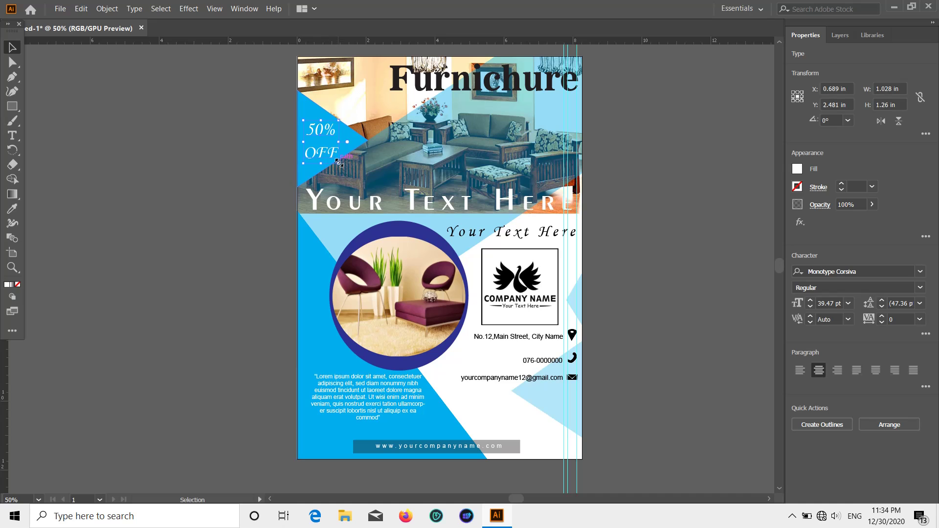
{"action": "left_click_drag", "start_coordinate": [339, 163], "coordinate": [319, 147]}
{"action": "left_click", "coordinate": [710, 199]}
Group the address, phone and e-mail lines together with their three icons
{"action": "scroll", "coordinate": [694, 206], "scroll_direction": "down", "scroll_amount": 3}
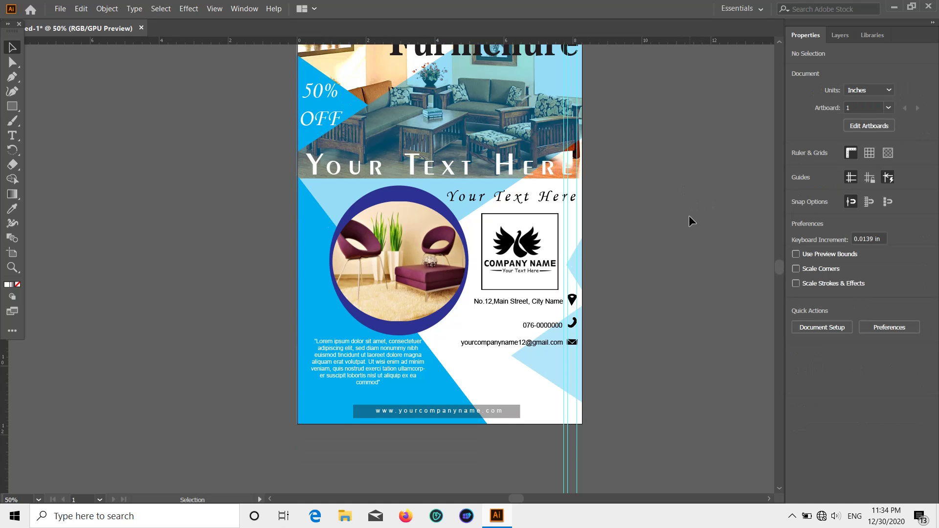
{"action": "scroll", "coordinate": [684, 227], "scroll_direction": "down", "scroll_amount": 2}
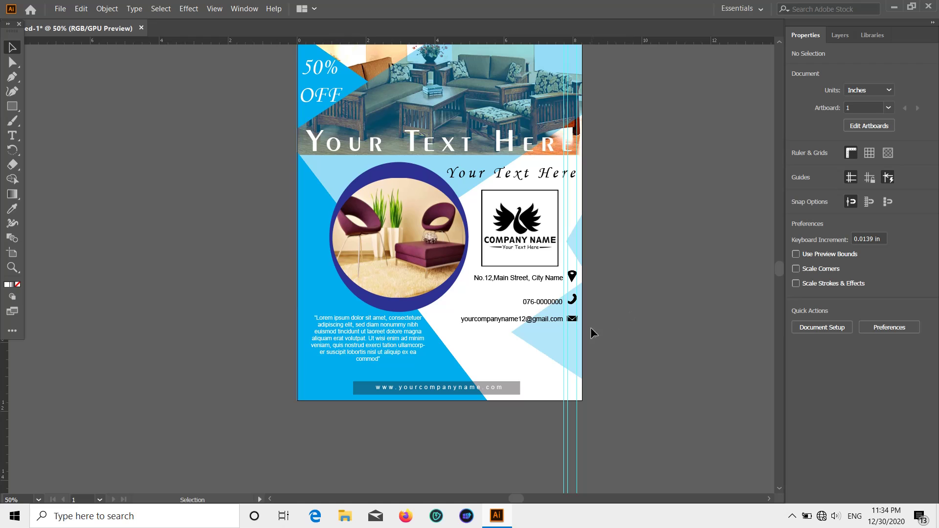
{"action": "scroll", "coordinate": [583, 337], "scroll_direction": "up", "scroll_amount": 2}
{"action": "scroll", "coordinate": [583, 345], "scroll_direction": "up", "scroll_amount": 3}
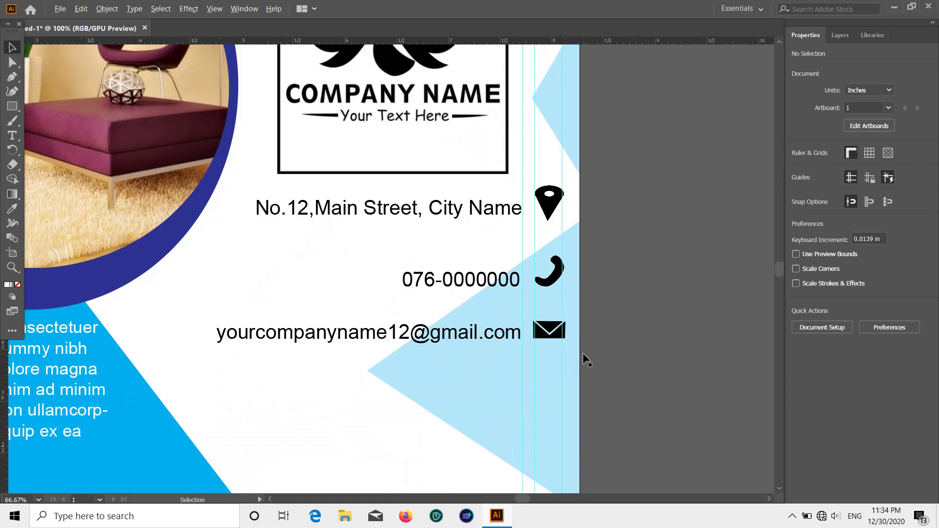
{"action": "scroll", "coordinate": [583, 353], "scroll_direction": "down", "scroll_amount": 1}
{"action": "scroll", "coordinate": [576, 366], "scroll_direction": "down", "scroll_amount": 2}
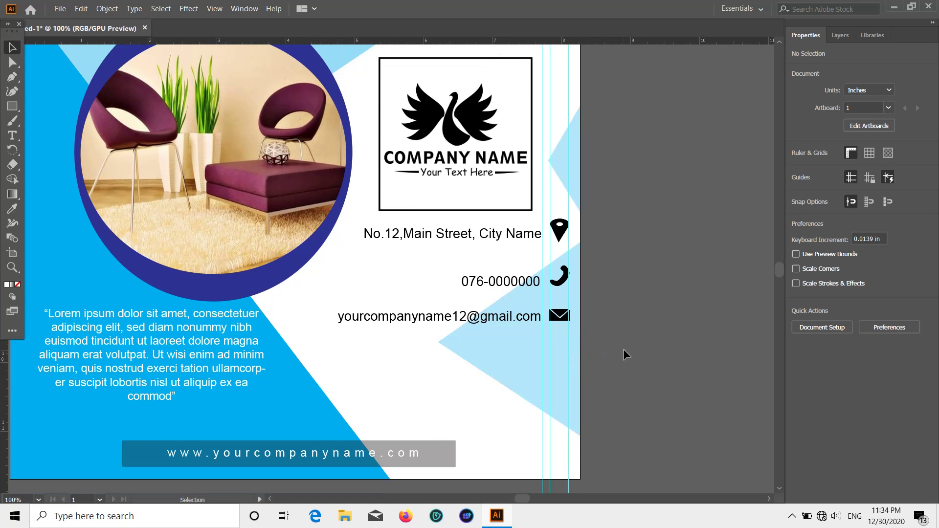
{"action": "left_click", "coordinate": [562, 316]}
{"action": "left_click", "coordinate": [563, 279], "text": "shift"}
{"action": "left_click", "coordinate": [561, 237], "text": "shift"}
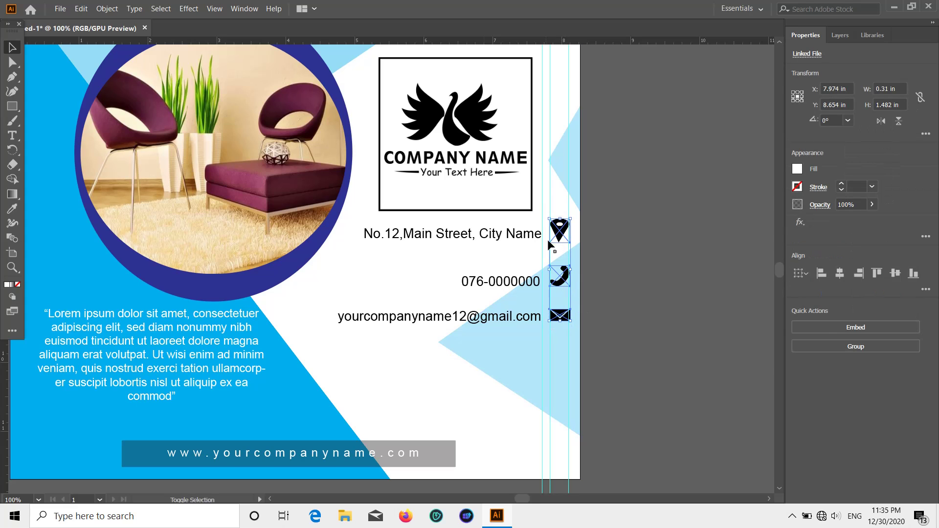
{"action": "left_click", "coordinate": [484, 234], "text": "shift"}
{"action": "left_click", "coordinate": [478, 281], "text": "shift"}
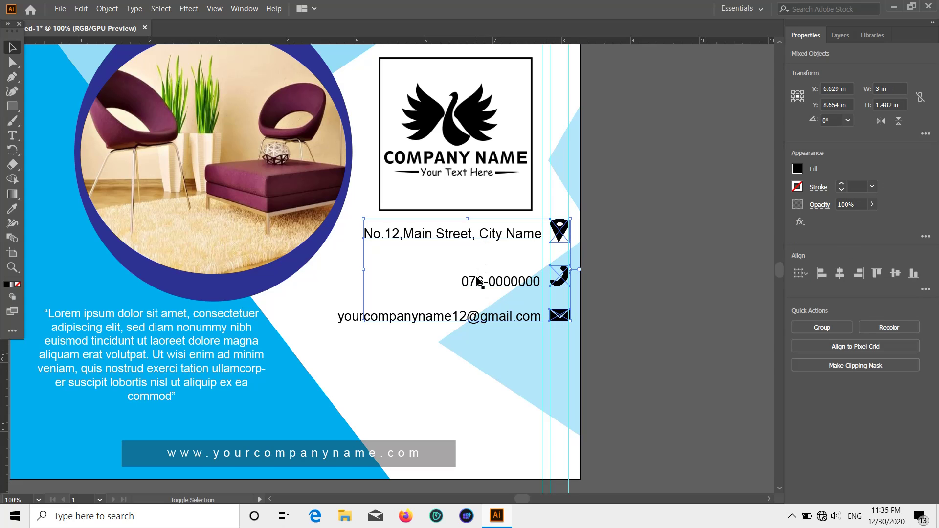
{"action": "left_click", "coordinate": [342, 319], "text": "shift"}
{"action": "right_click", "coordinate": [346, 316]}
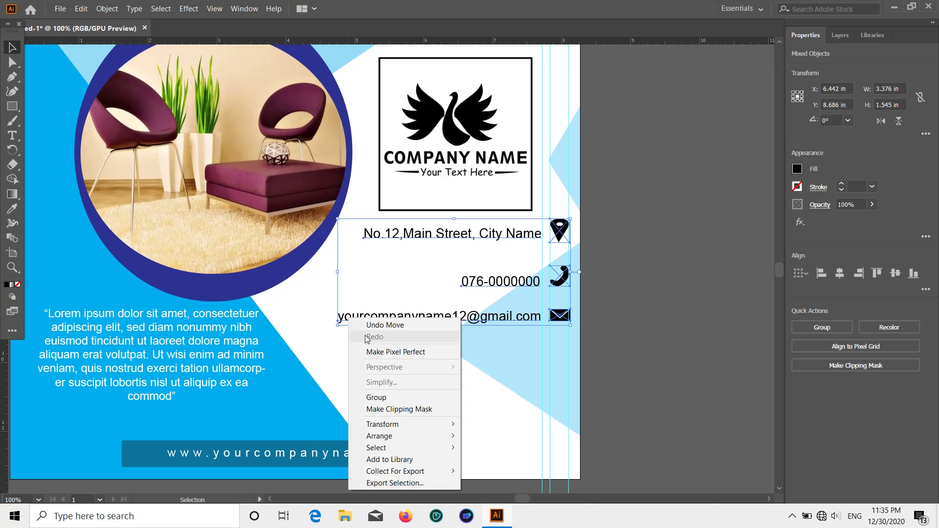
{"action": "left_click", "coordinate": [379, 396]}
Move the grouped contact details down, leaving a wider gap below the logo frame
{"action": "scroll", "coordinate": [571, 290], "scroll_direction": "down", "scroll_amount": 1}
{"action": "mouse_move", "coordinate": [518, 261]}
{"action": "left_mouse_down"}
{"action": "mouse_move", "coordinate": [516, 308]}
{"action": "mouse_move", "coordinate": [515, 273]}
{"action": "left_mouse_up"}
{"action": "left_click", "coordinate": [670, 255]}
{"action": "scroll", "coordinate": [670, 254], "scroll_direction": "down", "scroll_amount": 3}
{"action": "scroll", "coordinate": [670, 255], "scroll_direction": "up", "scroll_amount": 2}
{"action": "left_click", "coordinate": [677, 273]}
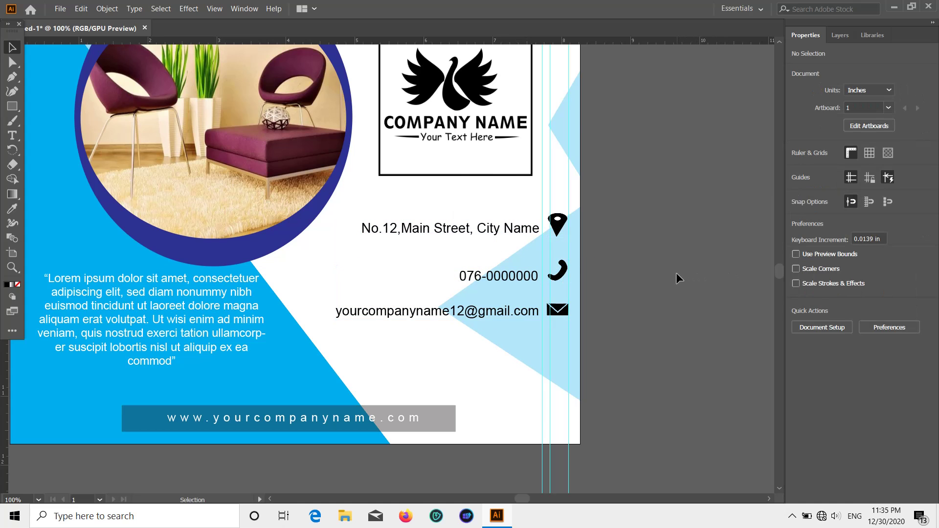
Move the framed company logo slightly down towards the contact details and view the whole flyer
{"action": "scroll", "coordinate": [676, 273], "scroll_direction": "down", "scroll_amount": 2}
{"action": "scroll", "coordinate": [676, 273], "scroll_direction": "up", "scroll_amount": 1}
{"action": "scroll", "coordinate": [663, 97], "scroll_direction": "up", "scroll_amount": 1}
{"action": "scroll", "coordinate": [663, 98], "scroll_direction": "down", "scroll_amount": 1}
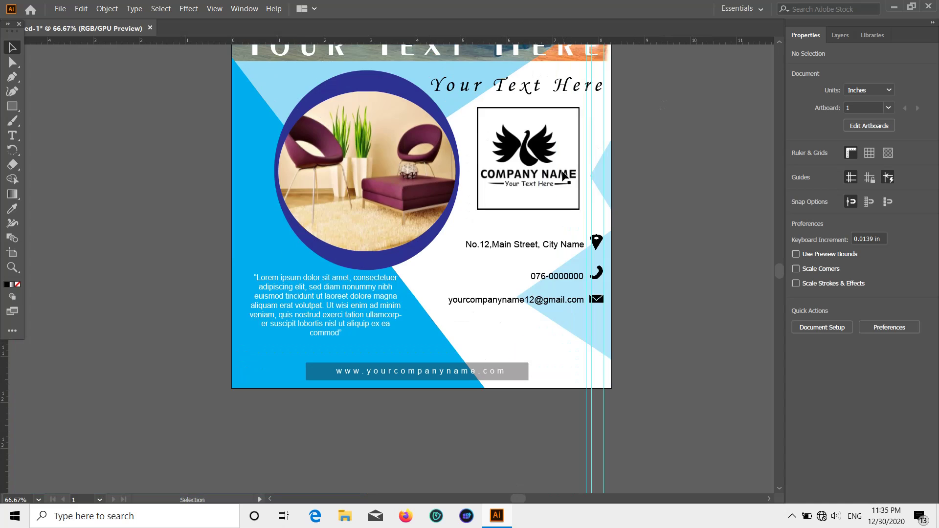
{"action": "left_click", "coordinate": [561, 184]}
{"action": "left_click", "coordinate": [640, 191]}
{"action": "scroll", "coordinate": [641, 192], "scroll_direction": "down", "scroll_amount": 2}
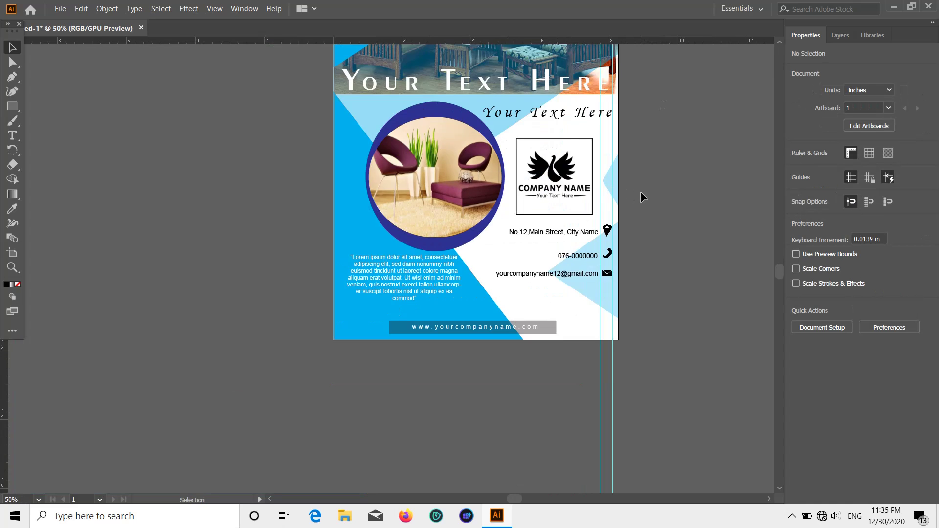
{"action": "left_click_drag", "start_coordinate": [622, 70], "coordinate": [621, 107]}
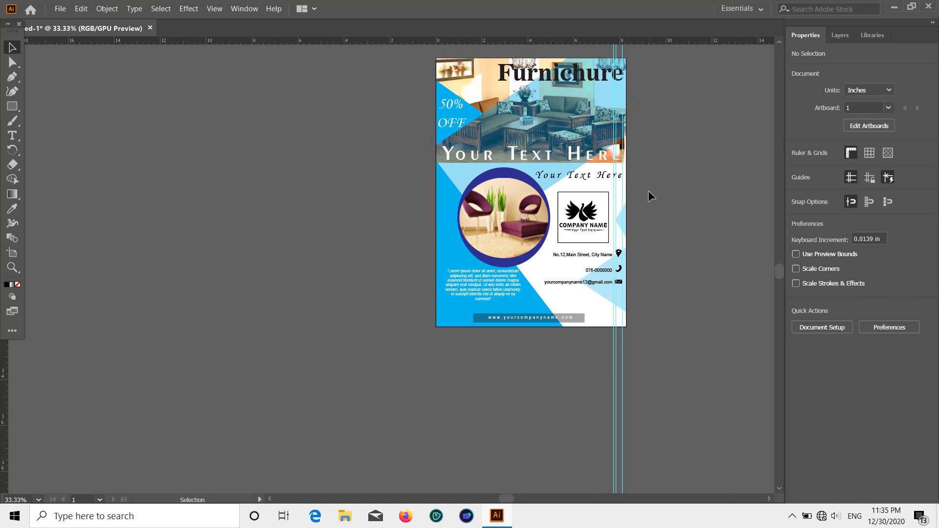
Export the flyer as a PNG image named "Furnichure flyer" into the Ilastrater folder on the Desktop
{"action": "key", "text": "ctrl+plus"}
{"action": "left_click_drag", "start_coordinate": [610, 272], "coordinate": [422, 374]}
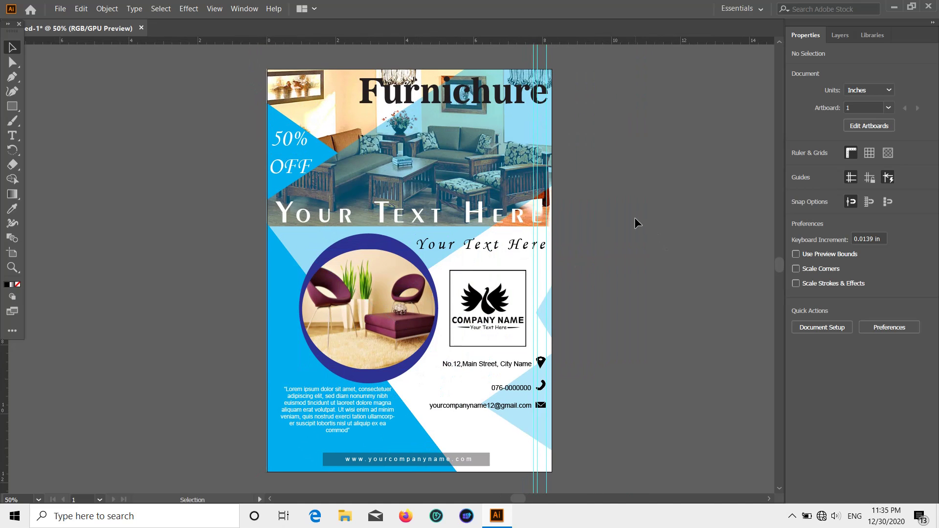
{"action": "left_click", "coordinate": [60, 9]}
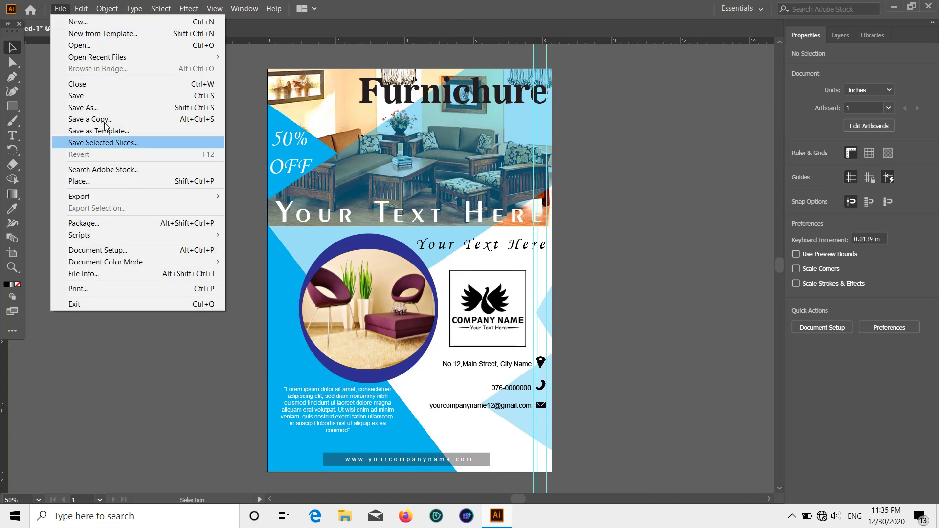
{"action": "mouse_move", "coordinate": [117, 196]}
{"action": "left_click", "coordinate": [262, 208]}
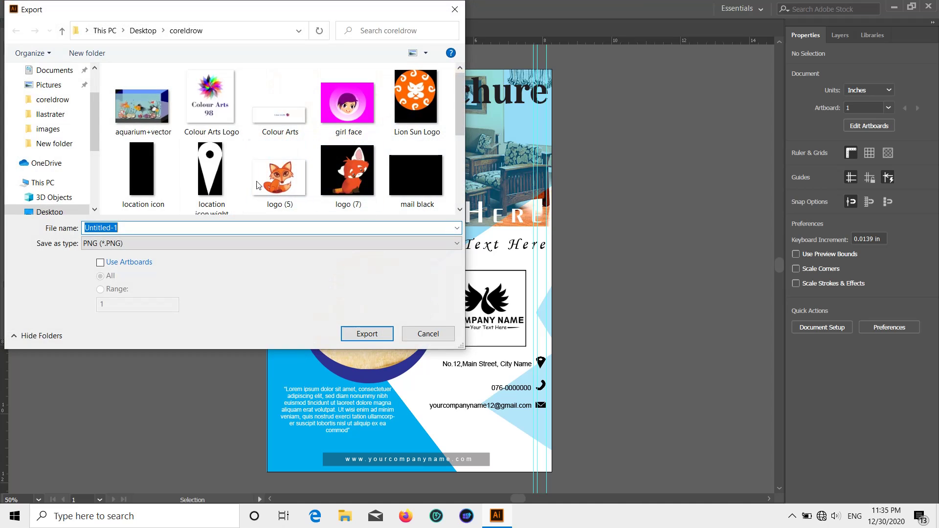
{"action": "scroll", "coordinate": [74, 126], "scroll_direction": "up", "scroll_amount": 1}
{"action": "scroll", "coordinate": [73, 129], "scroll_direction": "down", "scroll_amount": 1}
{"action": "left_click", "coordinate": [69, 129]}
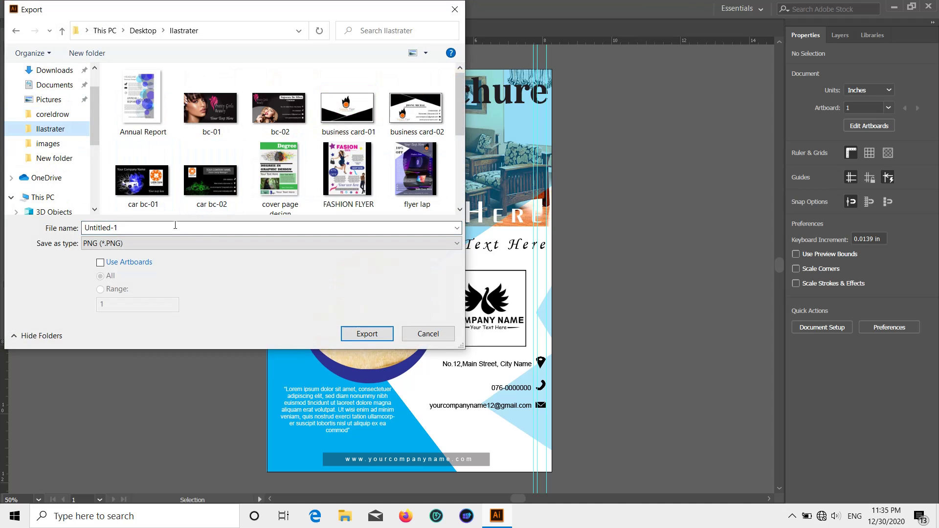
{"action": "key", "text": "BackSpace"}
{"action": "type", "text": "Furnichure flyer"}
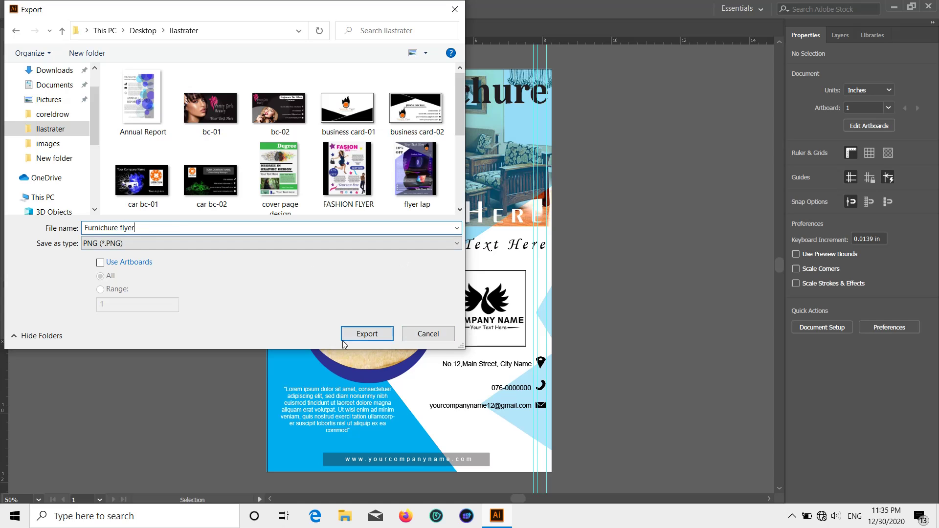
{"action": "left_click", "coordinate": [367, 335]}
{"action": "left_click", "coordinate": [472, 442]}
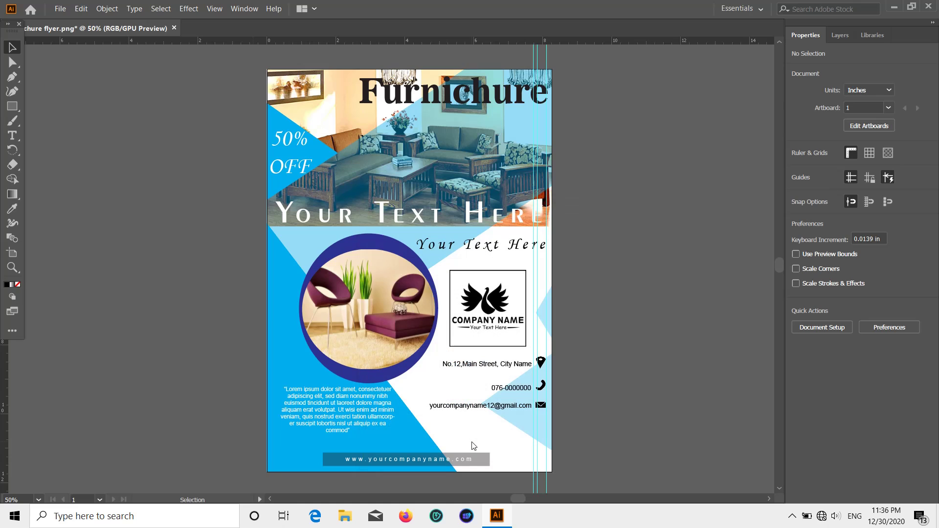